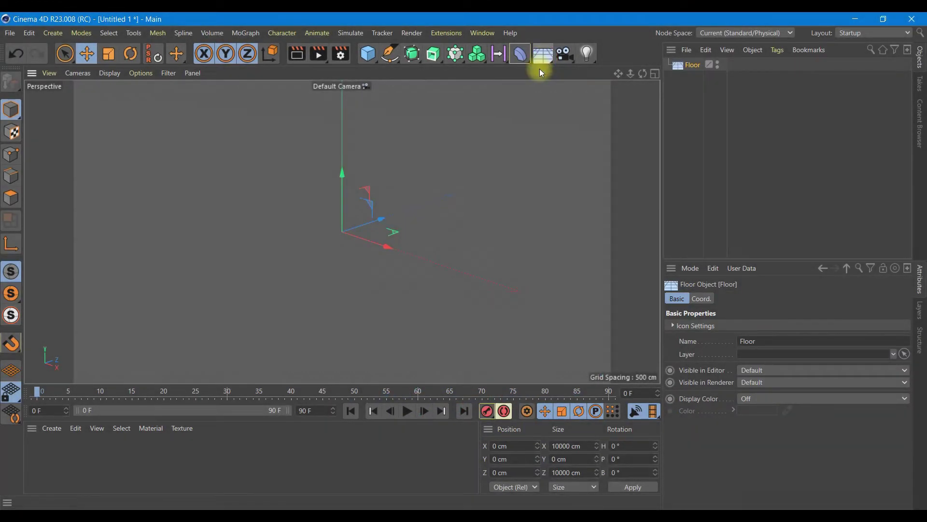
- Add a Sky object from the Floor palette so the scene has both floor and sky
left_click_drag(541, 57, 590, 89)
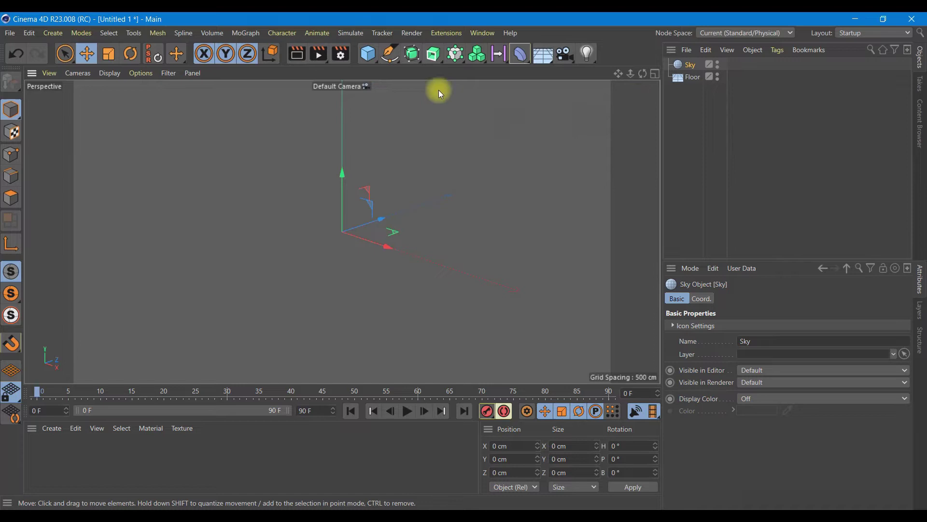
- Add a Cylinder and widen it into a broad, flat disc
left_click(368, 54)
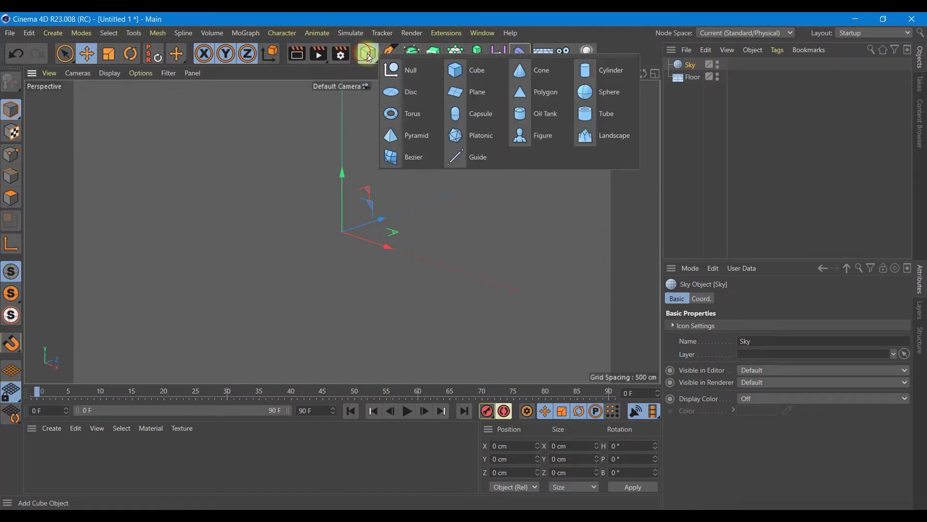
left_click_drag(369, 57, 599, 73)
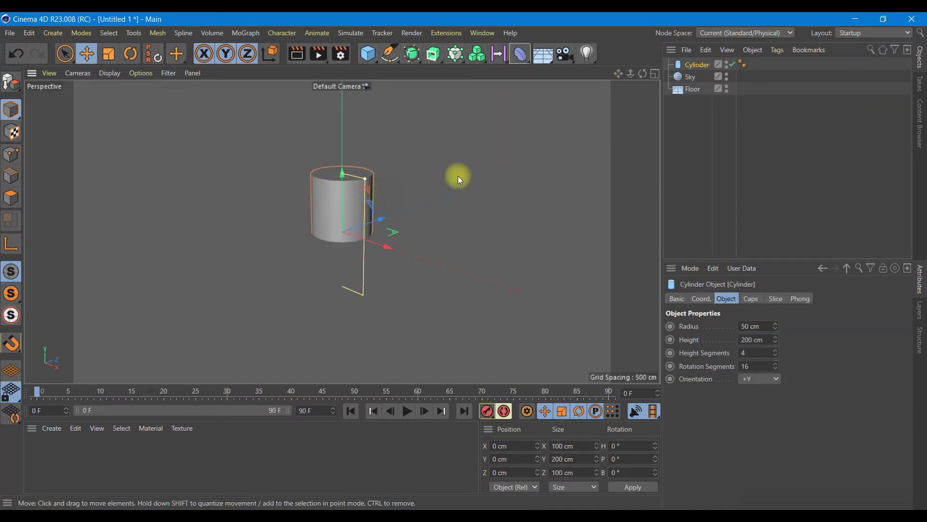
left_click(655, 73)
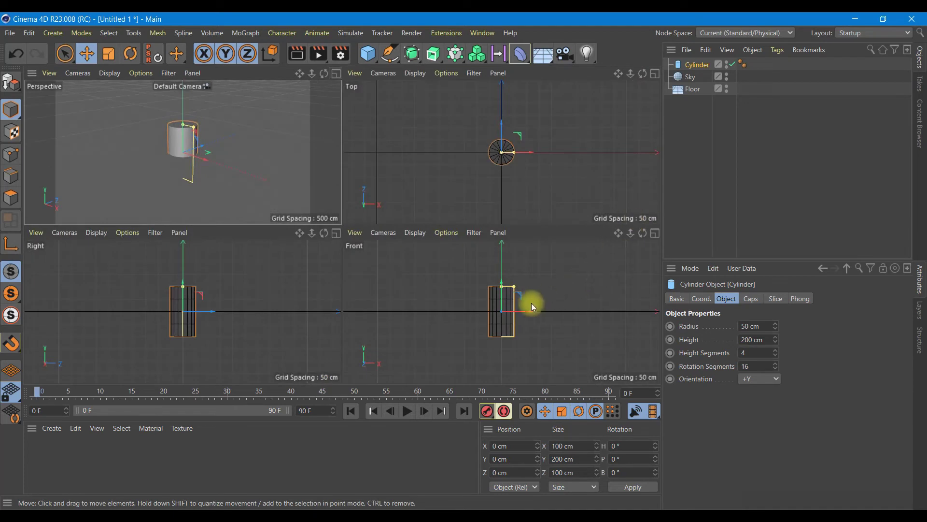
mouse_move(514, 287)
left_mouse_down()
mouse_move(542, 291)
mouse_move(507, 311)
mouse_move(505, 289)
left_mouse_up()
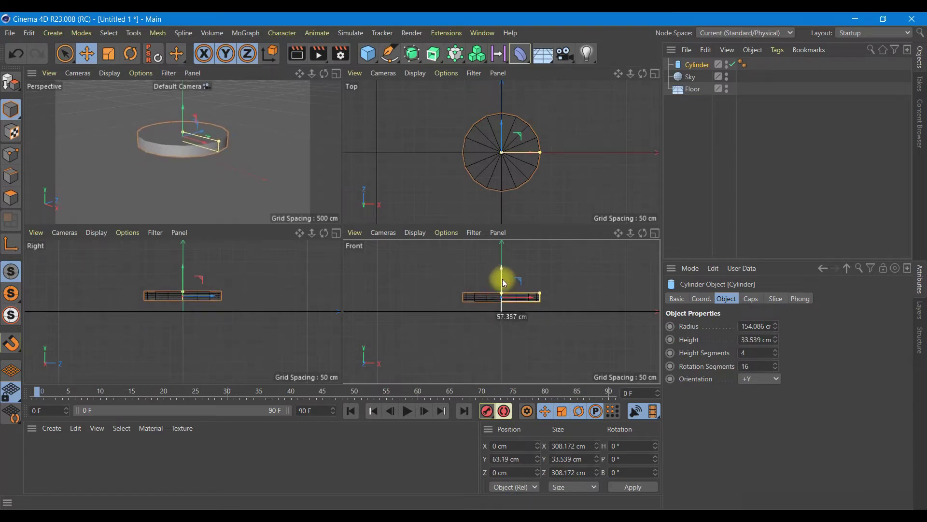
left_click(337, 73)
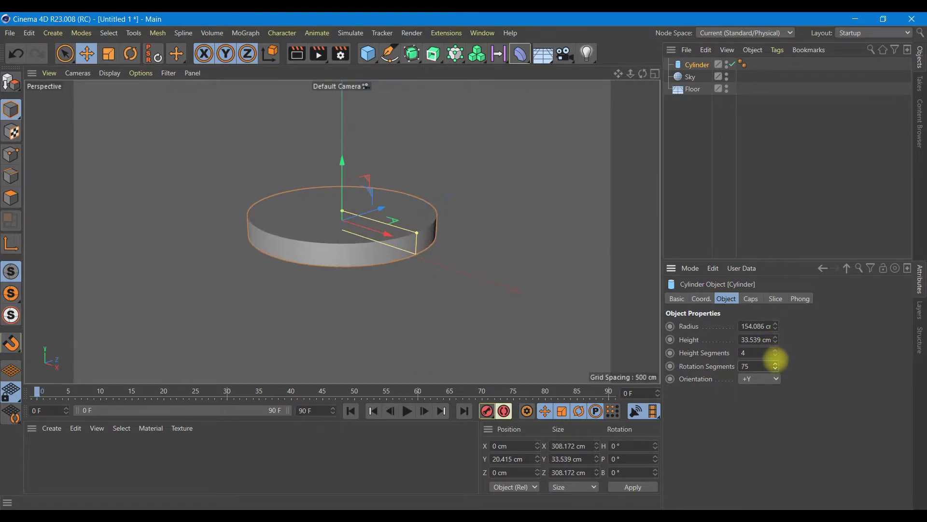
- Enable cap fillets with a 7.77 cm radius and lower the disc near the floor
left_click(751, 299)
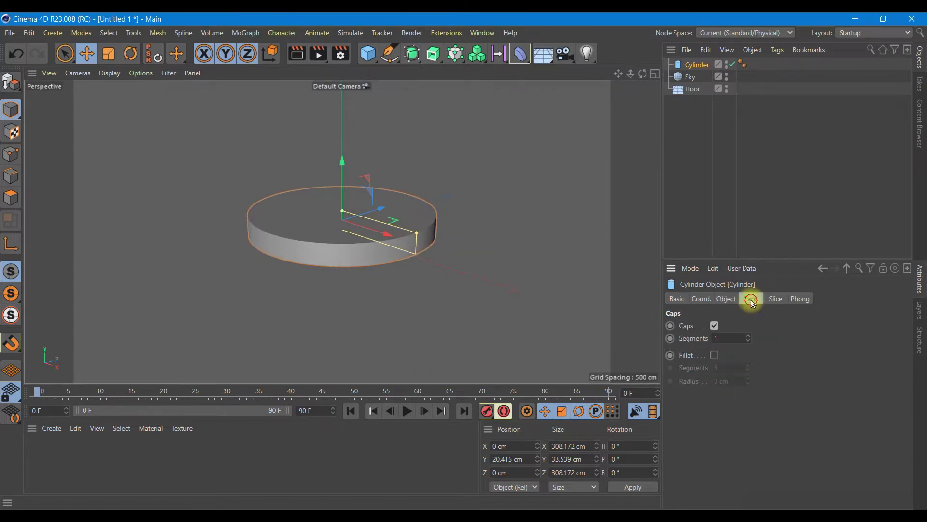
left_click(715, 355)
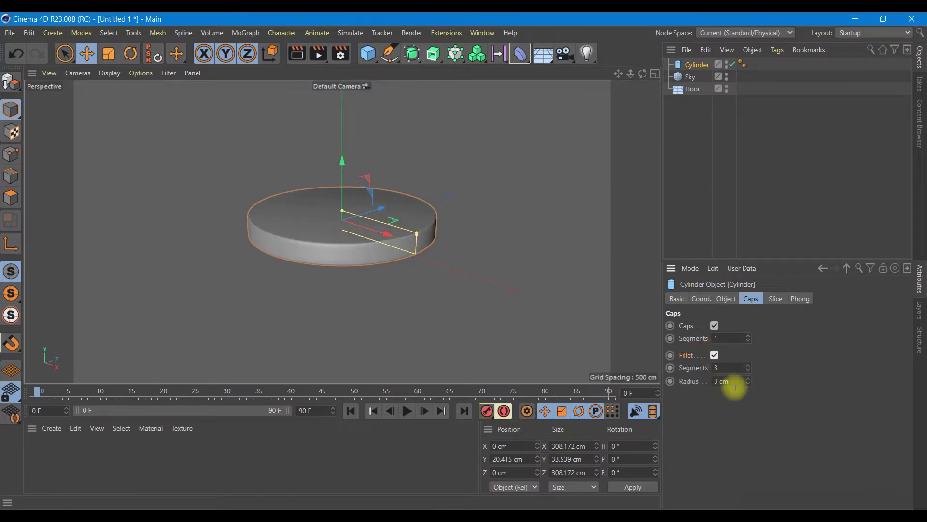
left_click_drag(747, 383, 745, 383)
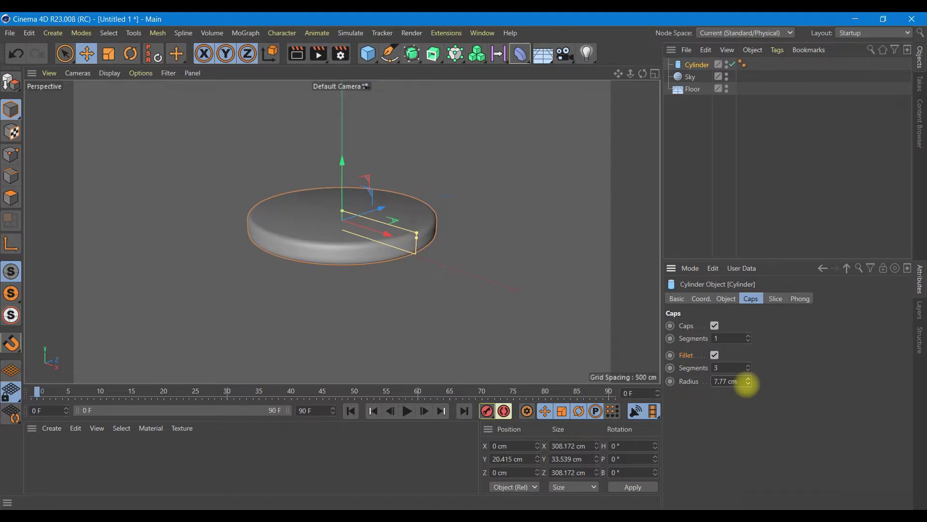
left_click_drag(342, 166, 342, 175)
- Add a Sphere with 50 cm radius and 50 segments, raised to about 104 cm
left_click(368, 53)
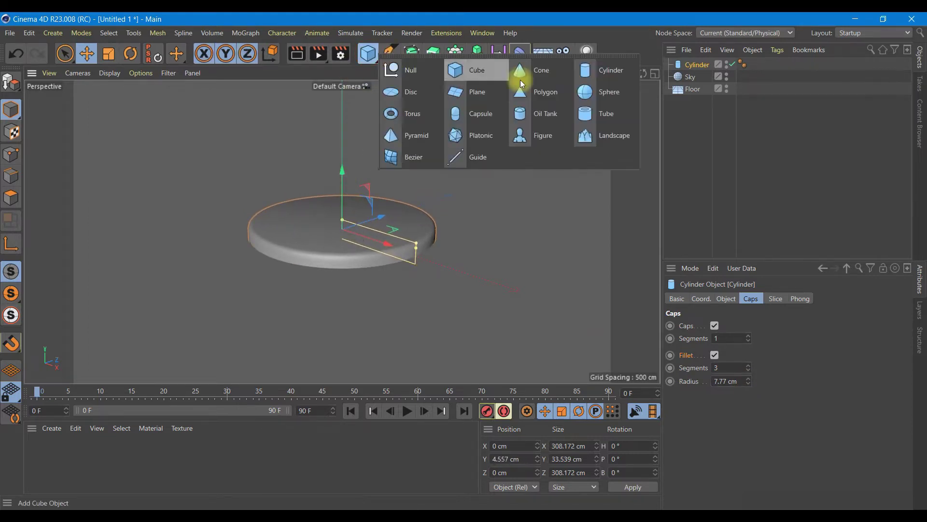
left_click(601, 92)
left_click(742, 326)
type("50")
key("Return")
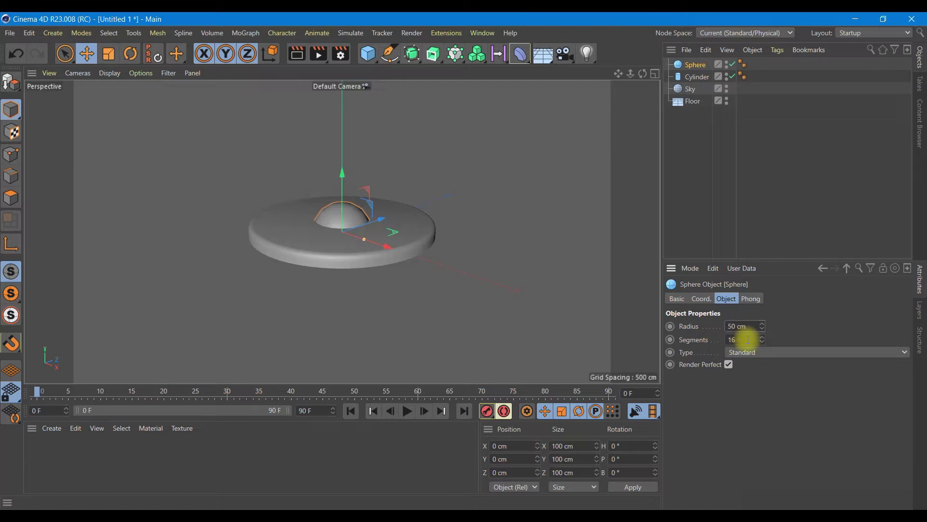
left_click(744, 339)
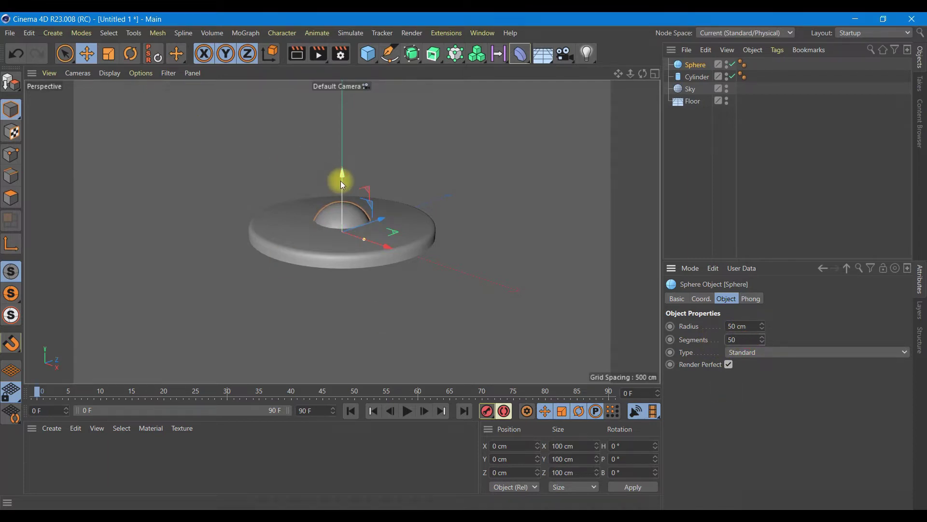
left_click_drag(341, 180, 345, 117)
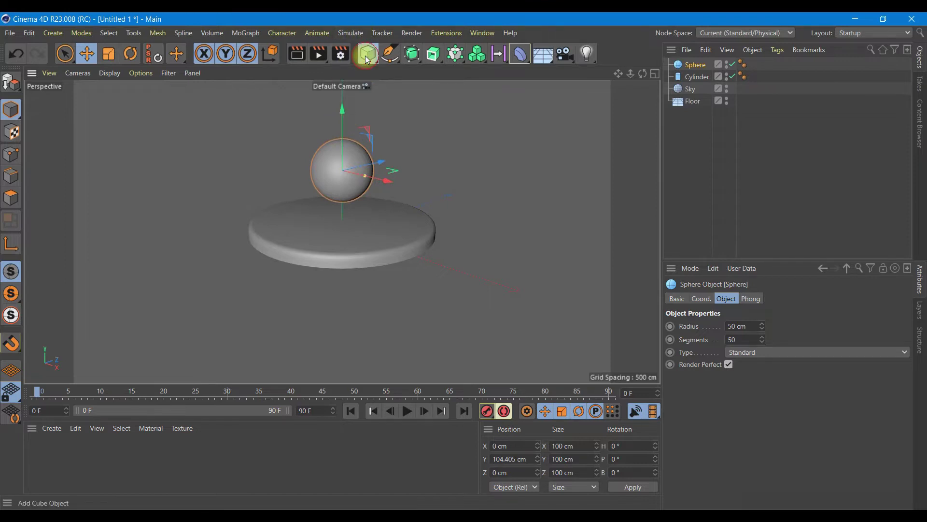
- Add a Cube sized 60 × 5 × 60 cm and lift it to about 41 cm
left_click_drag(367, 48, 480, 69)
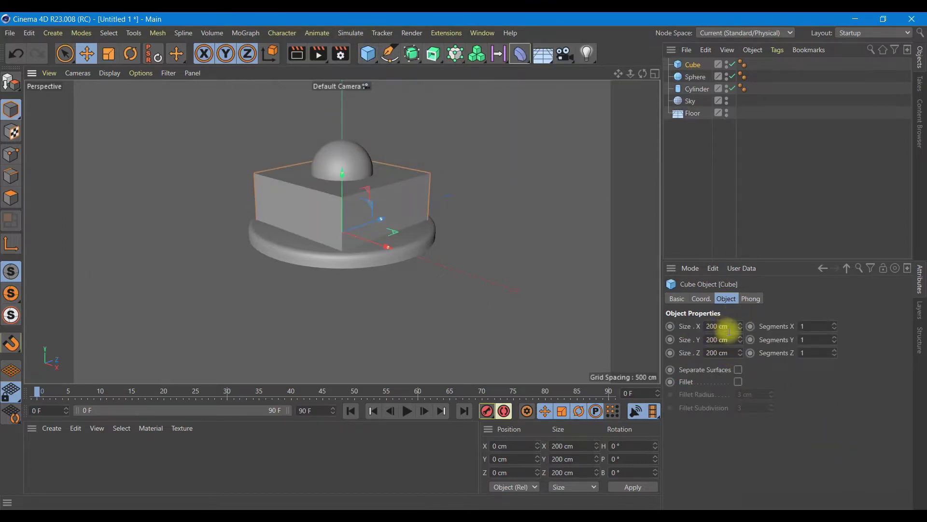
left_click(715, 327)
type("60")
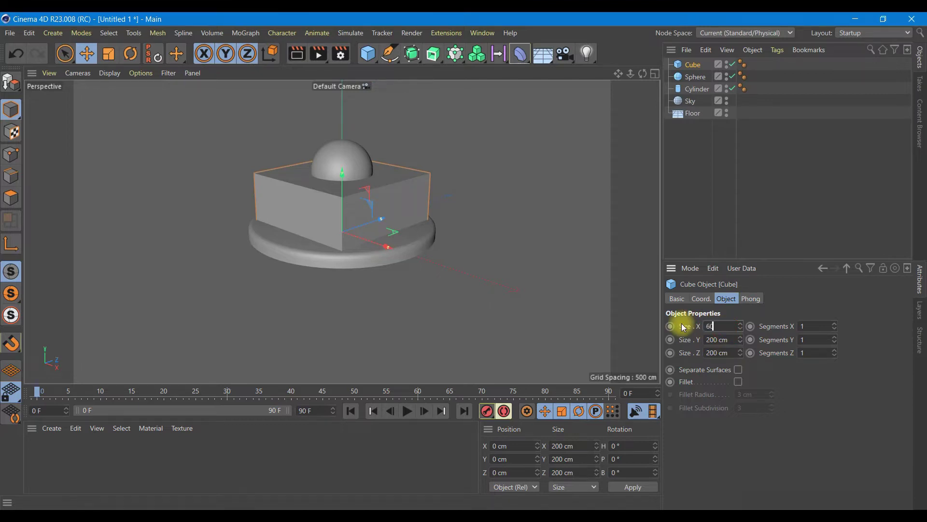
key("Tab")
type("5")
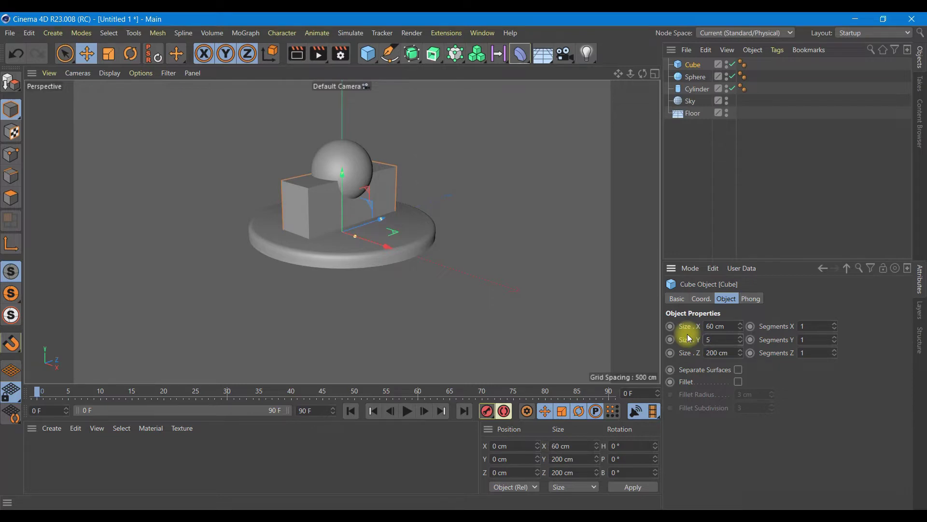
key("Return")
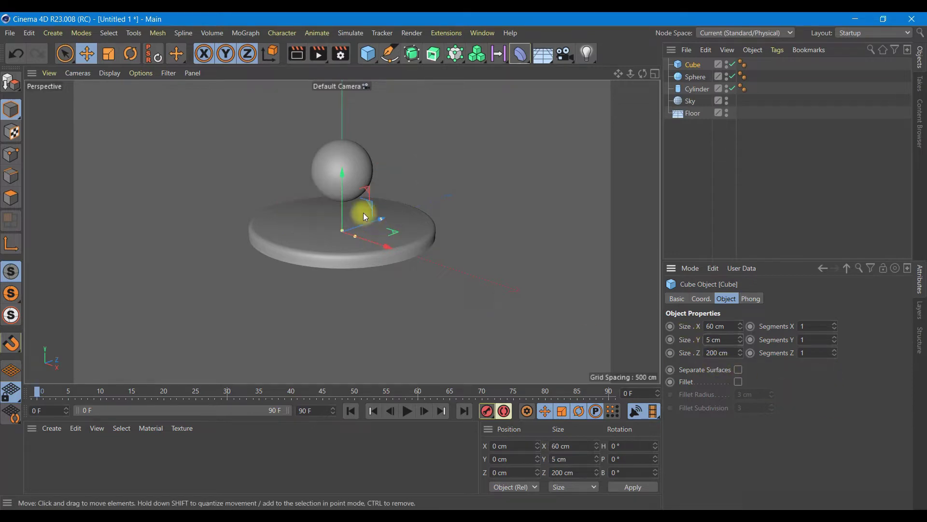
left_click_drag(343, 197, 341, 173)
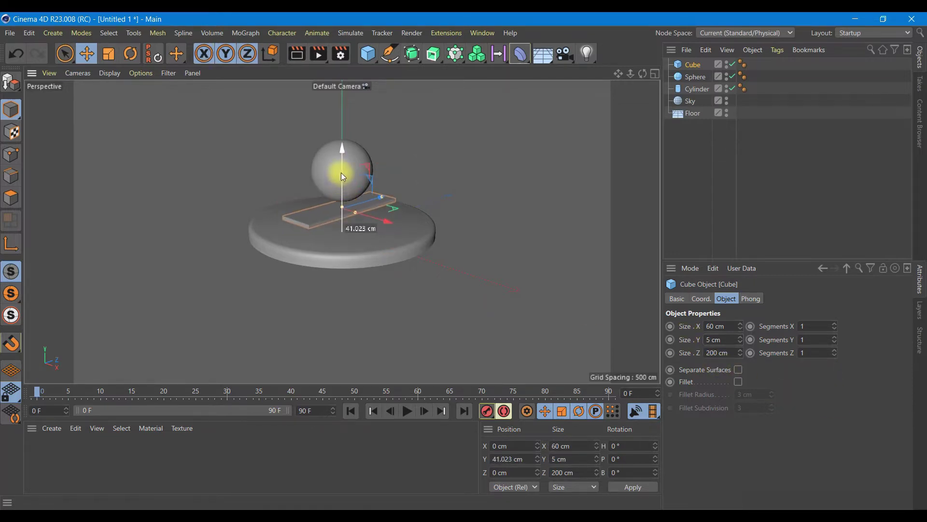
left_click(729, 353)
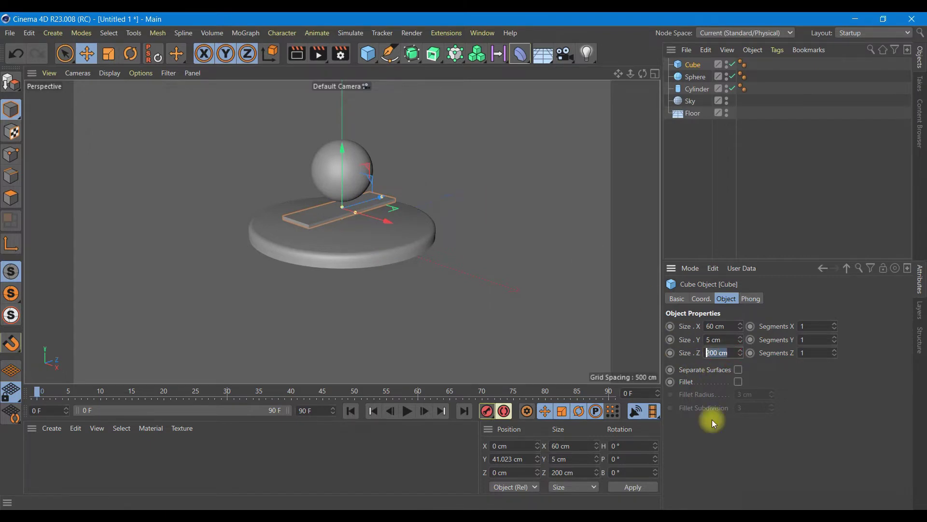
type("60")
key("Return")
- Hide the sphere and give the tile 1 cm filleted edges
scroll(332, 196, "up", 2)
scroll(332, 196, "up", 5)
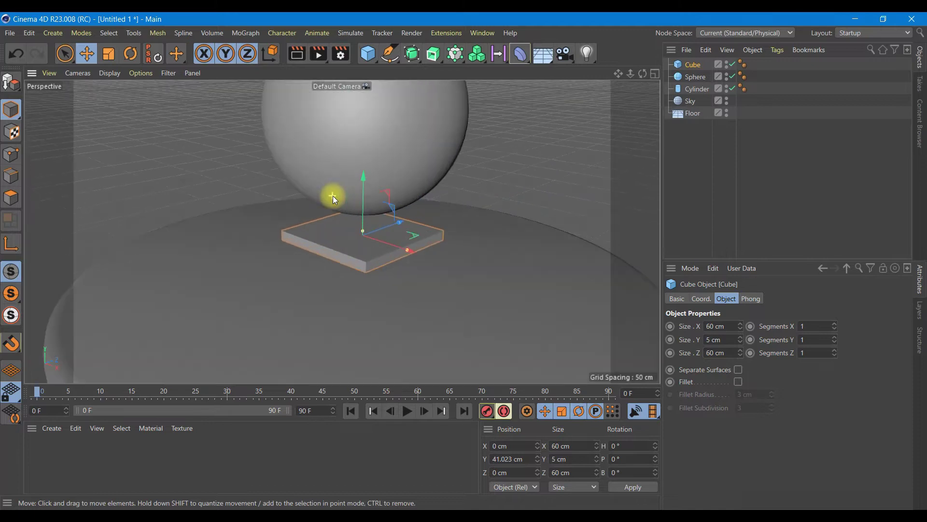
left_click(732, 76)
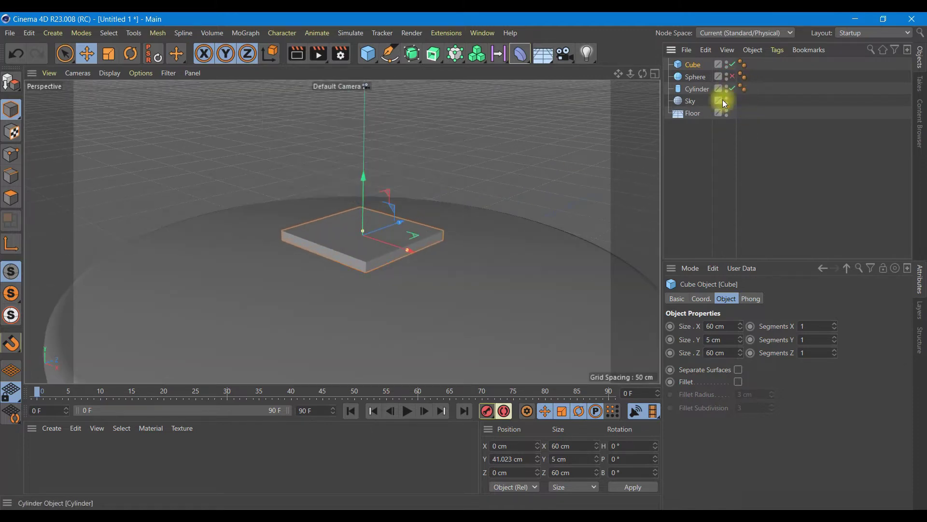
left_click(738, 383)
double_click(748, 394)
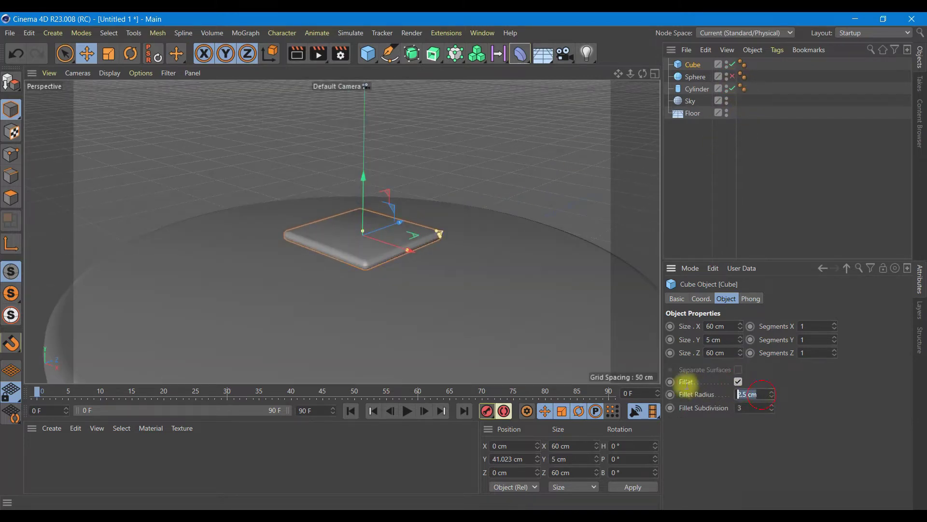
type("1")
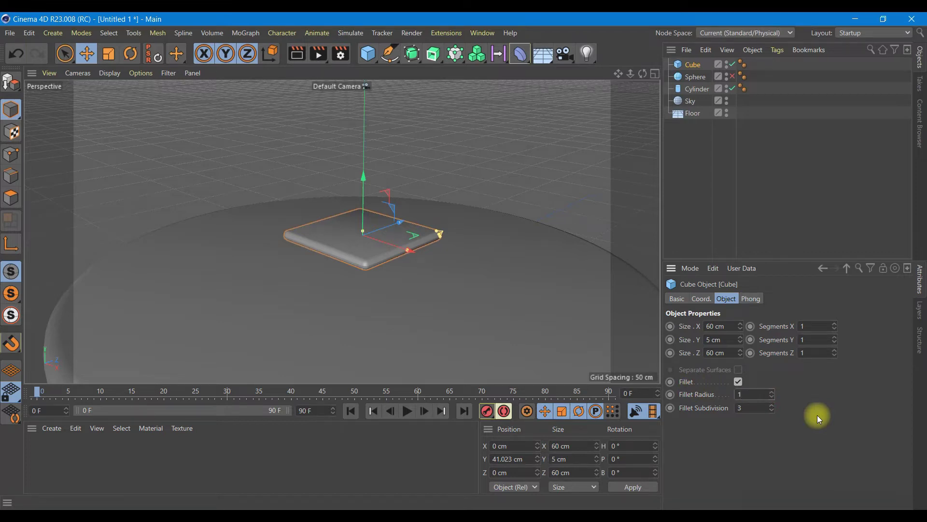
key("Tab")
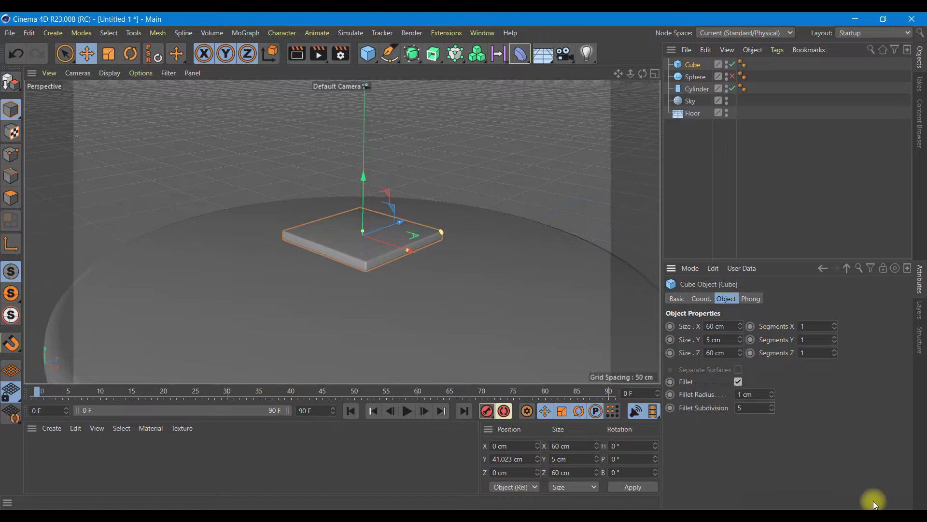
- Unhide the sphere and raise the tile toward its bottom in the Front view
left_click(732, 76)
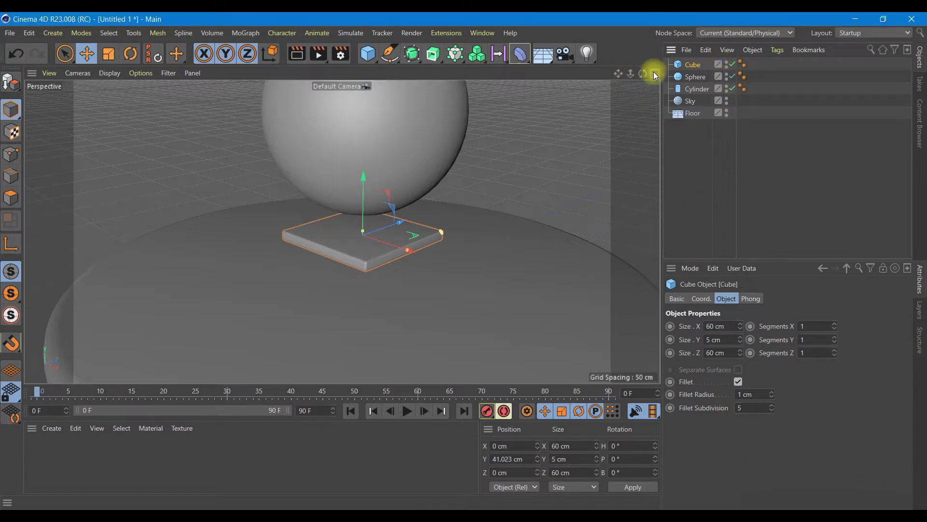
left_click(656, 74)
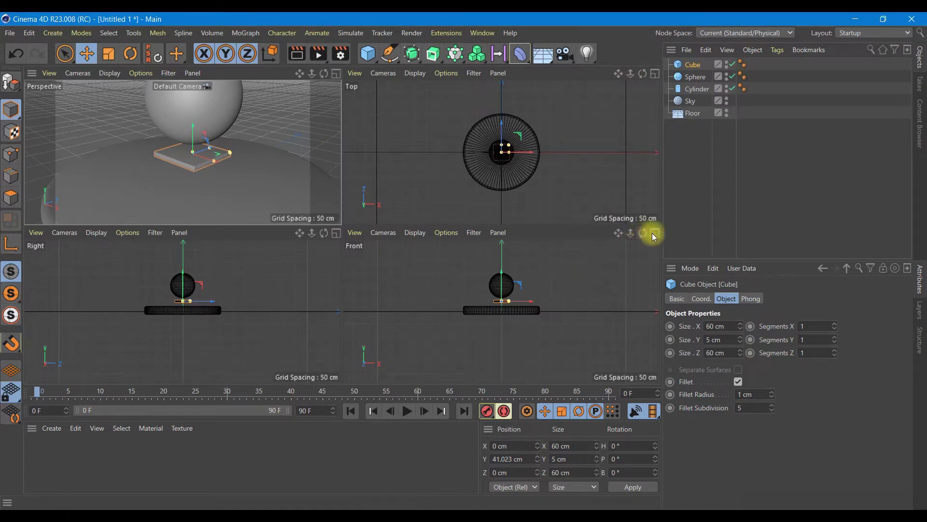
left_click(655, 233)
scroll(340, 199, "up", 1)
scroll(340, 199, "up", 4)
scroll(340, 199, "up", 2)
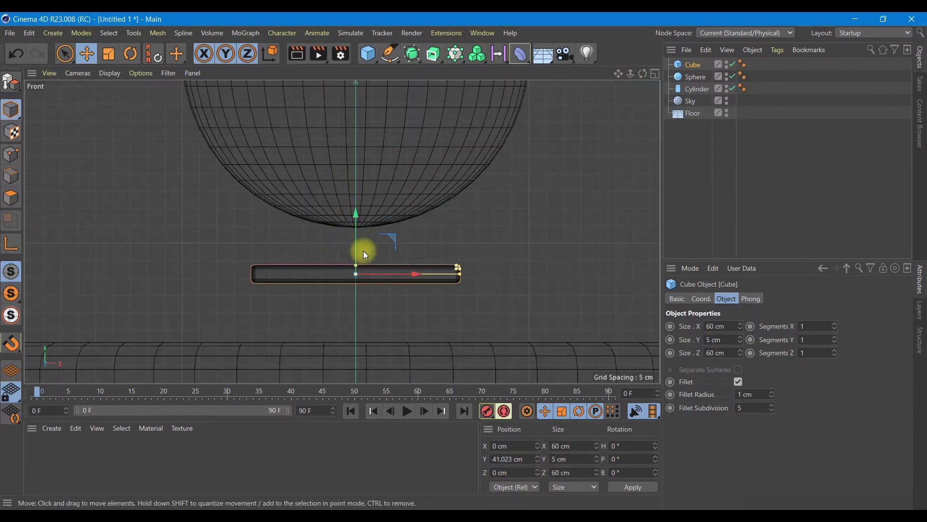
left_click_drag(358, 242, 358, 207)
- Nudge the tile up to about 51.8 cm so it touches the sphere's bottom
scroll(358, 207, "up", 2)
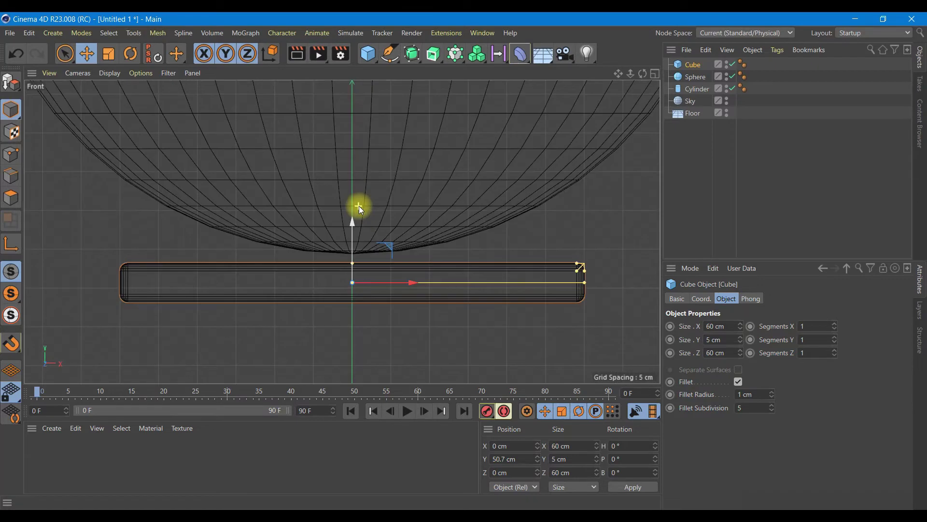
scroll(359, 206, "up", 3)
left_click_drag(345, 314, 344, 292)
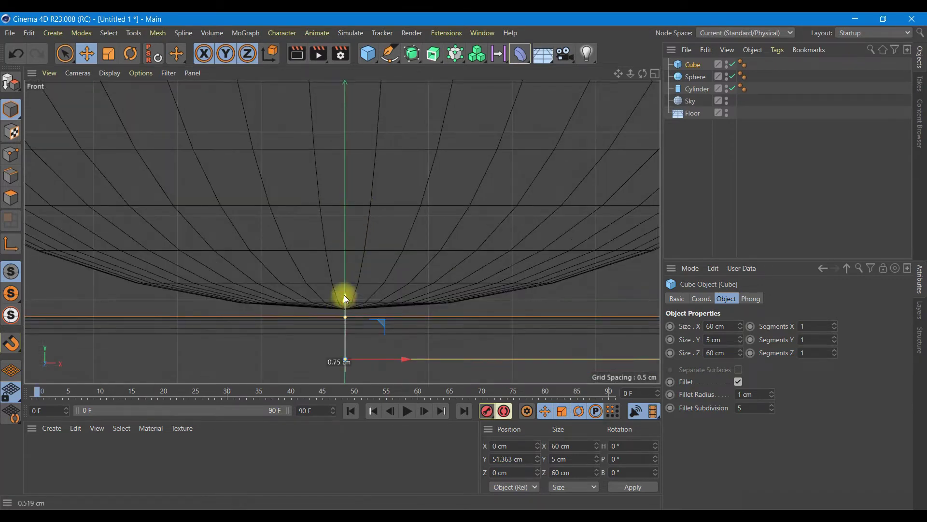
left_click(655, 74)
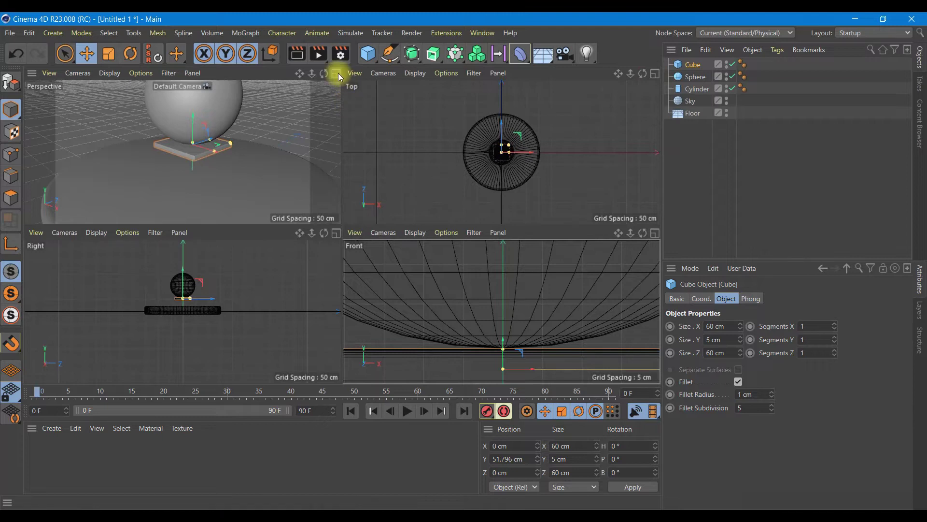
left_click(337, 74)
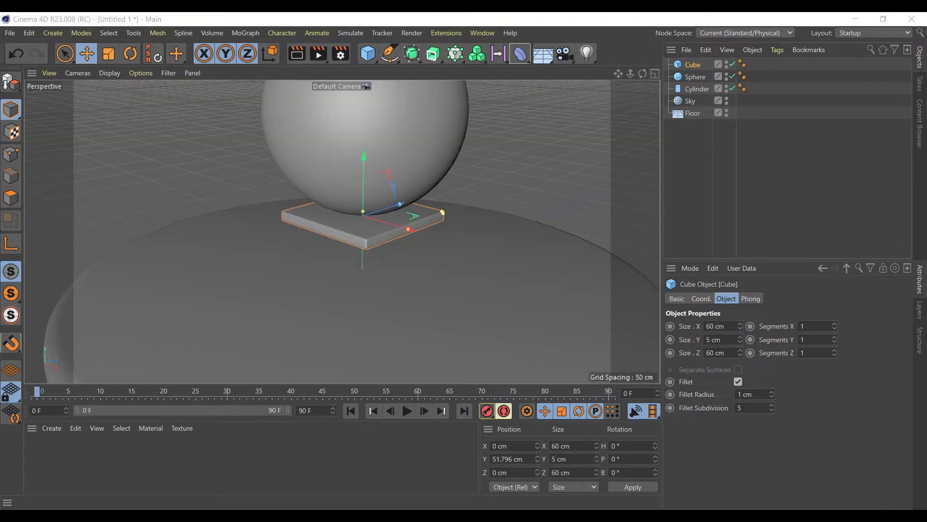
left_click_drag(454, 54, 485, 71)
- Add a Cloner with a 5 × 1 × 5 grid count and 72 cm spacing
left_click(486, 71)
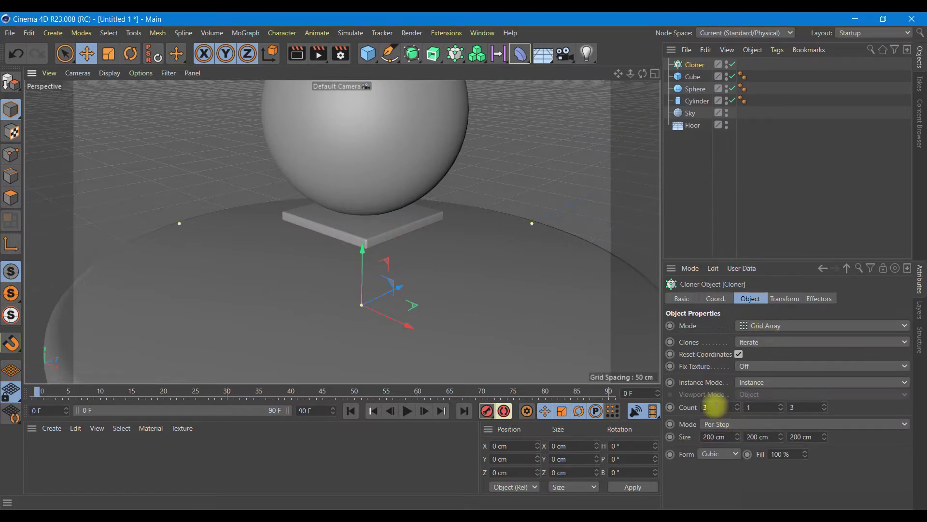
left_click(714, 407)
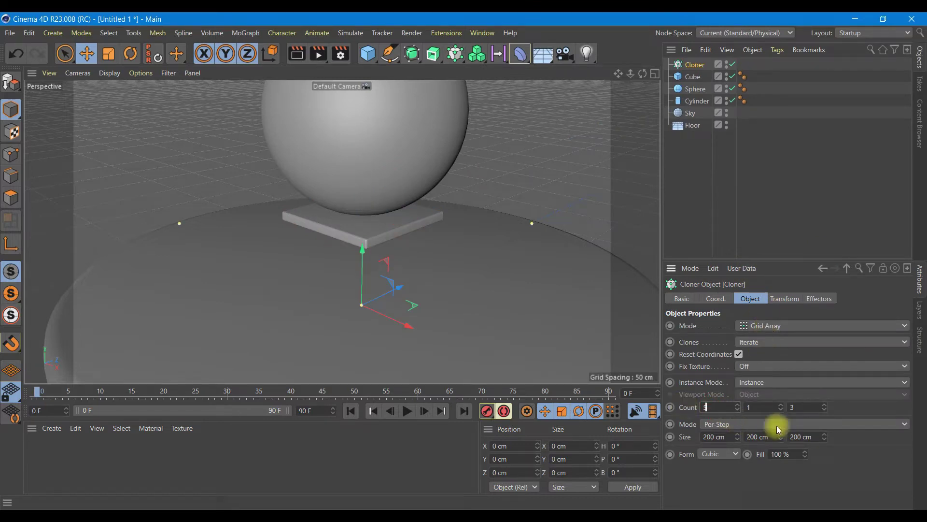
left_click(805, 407)
type("5")
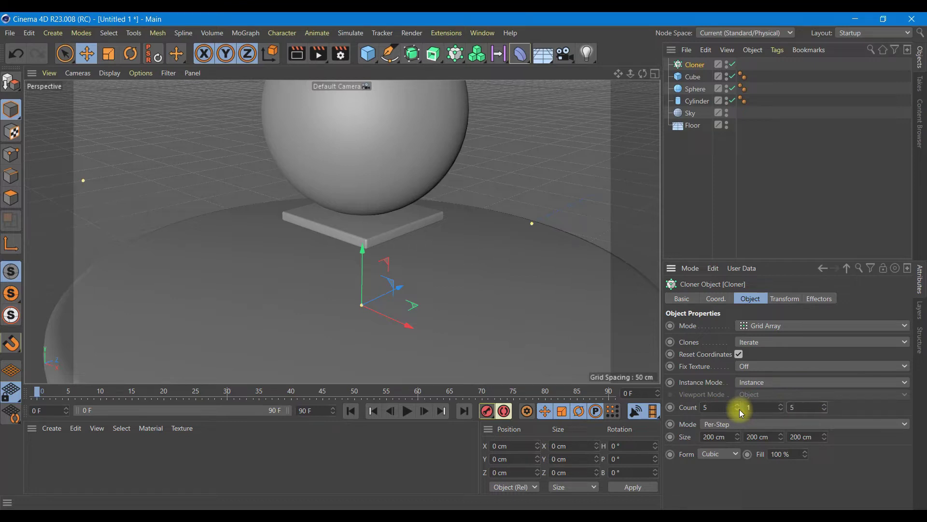
left_click(727, 437)
type("7")
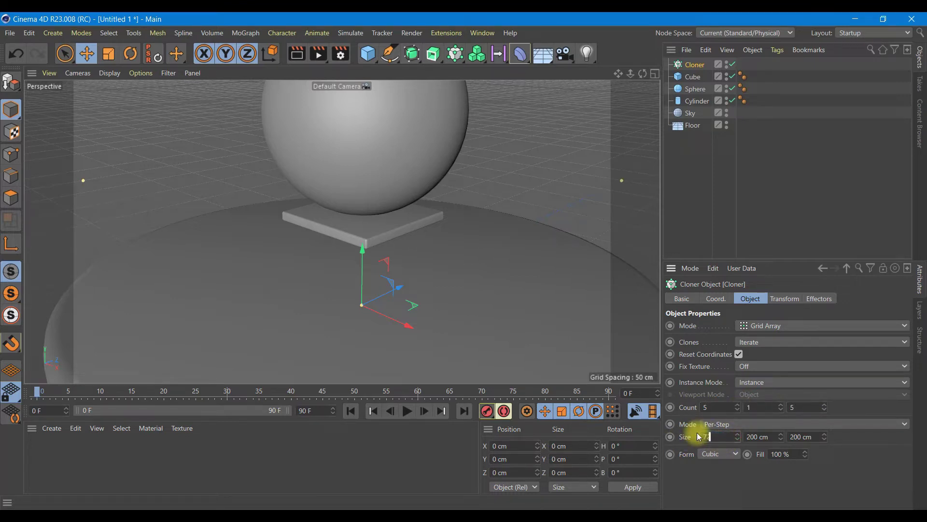
left_click(810, 437)
type("72")
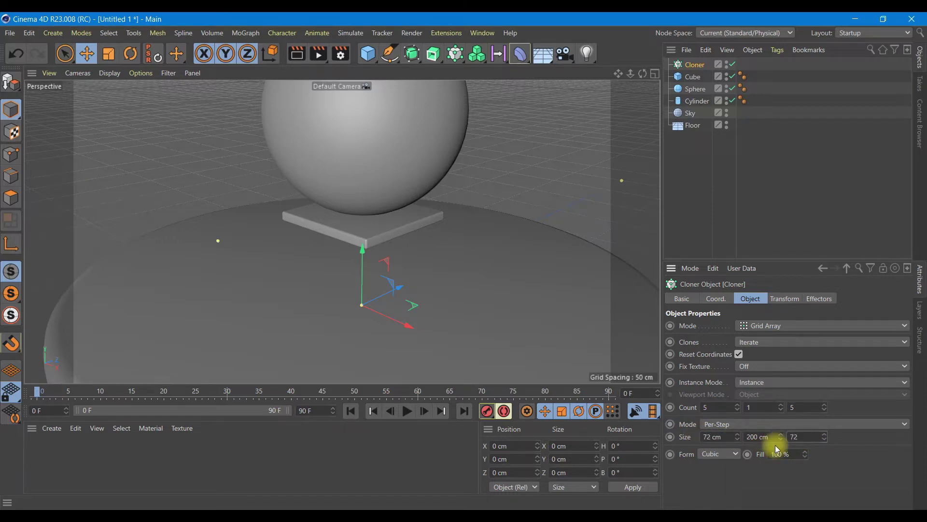
key("Return")
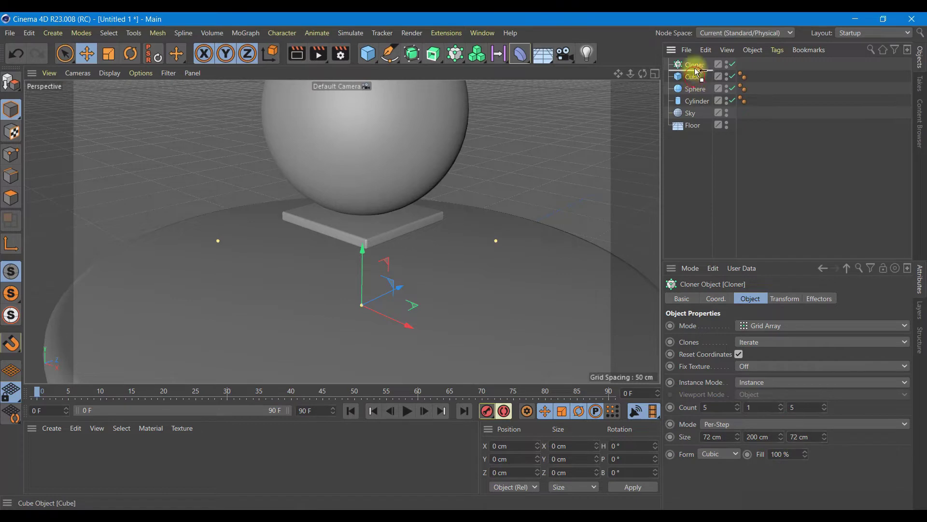
- Put the Cube under the Cloner and raise the tiles to meet the sphere's underside
left_click_drag(696, 83, 694, 65)
left_click(696, 64)
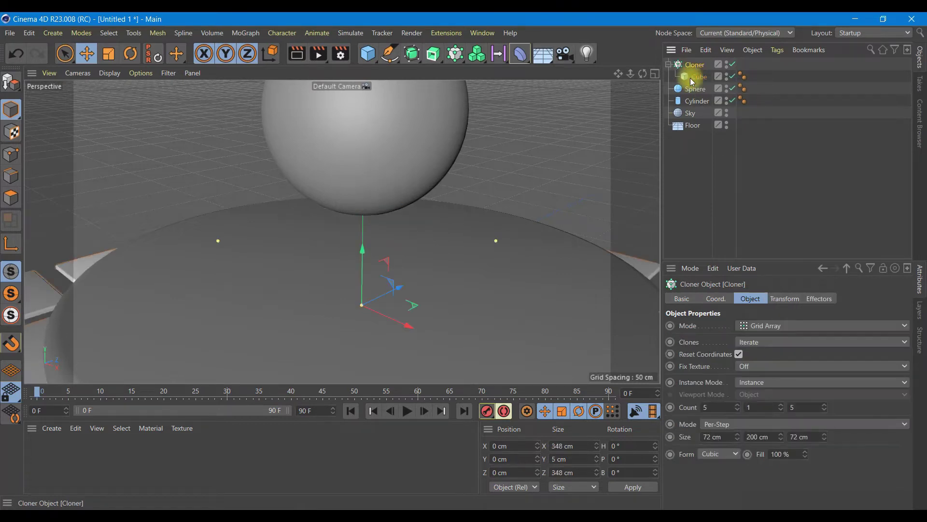
left_click_drag(366, 244, 365, 194)
left_click(656, 77)
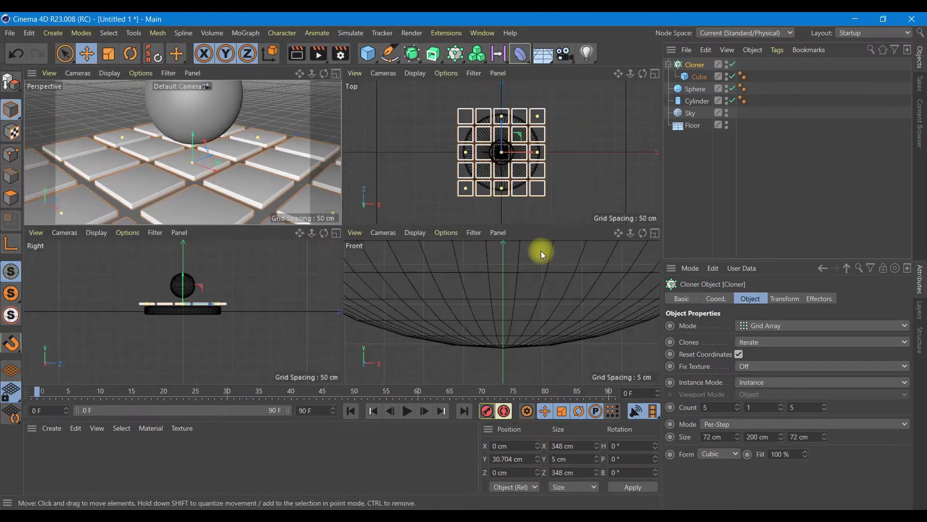
left_click(655, 233)
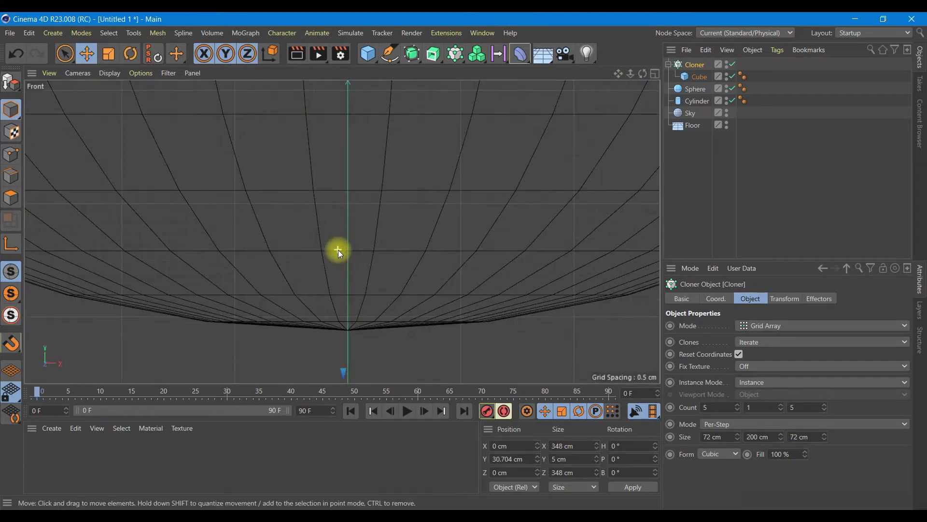
scroll(338, 250, "down", 3)
scroll(338, 250, "down", 3)
left_click_drag(338, 251, 347, 213)
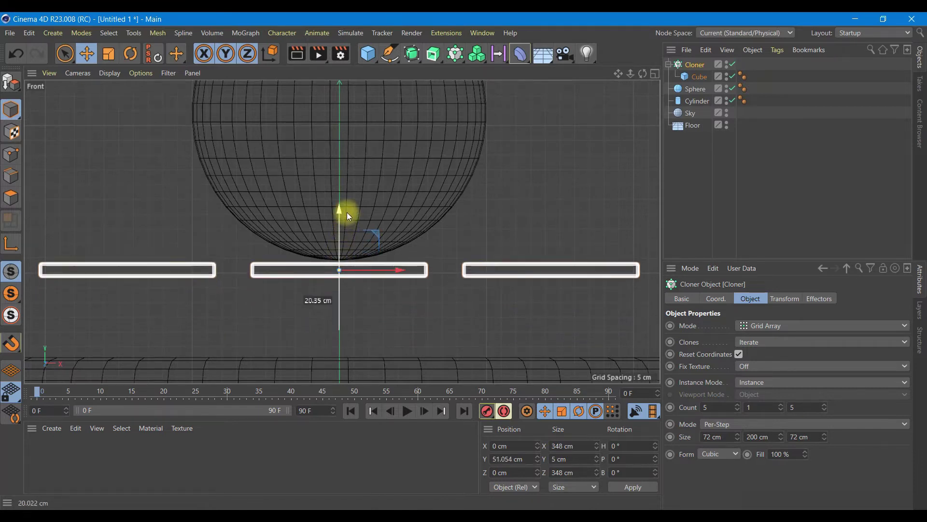
scroll(340, 228, "up", 3)
left_click_drag(340, 268, 339, 264)
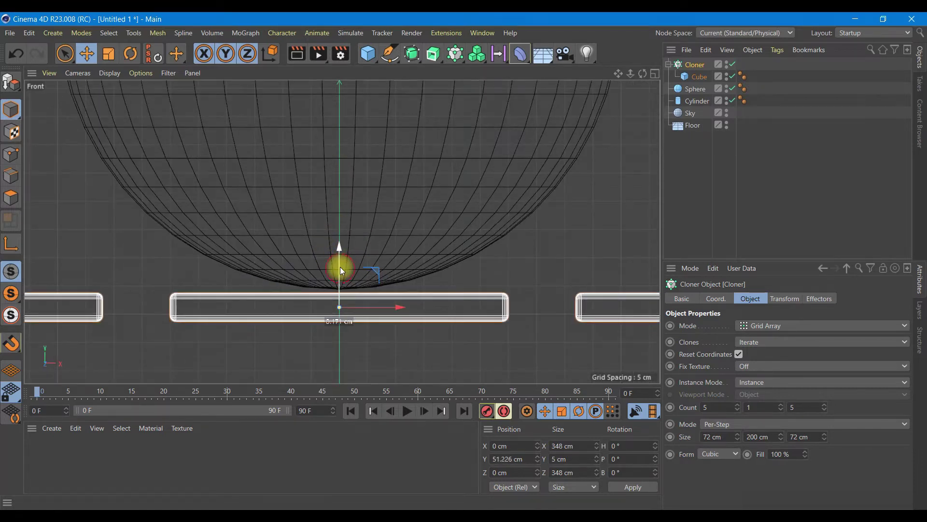
- Tighten the tile grid spacing to 62 cm along X and Z
left_click(653, 75)
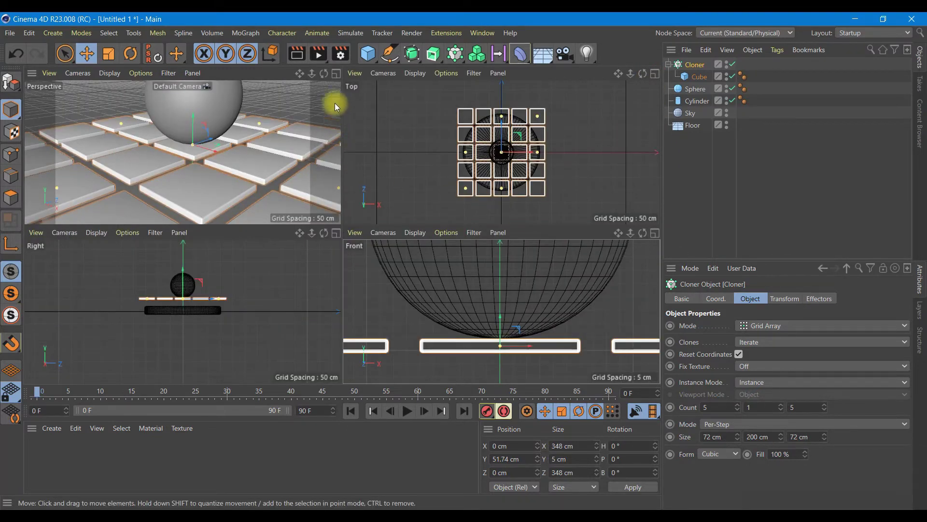
left_click(337, 72)
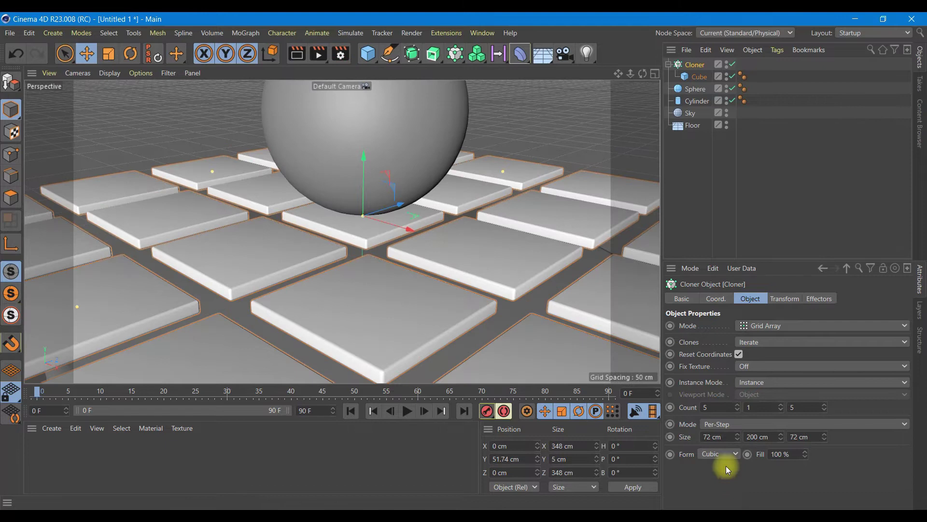
left_click_drag(738, 438, 738, 437)
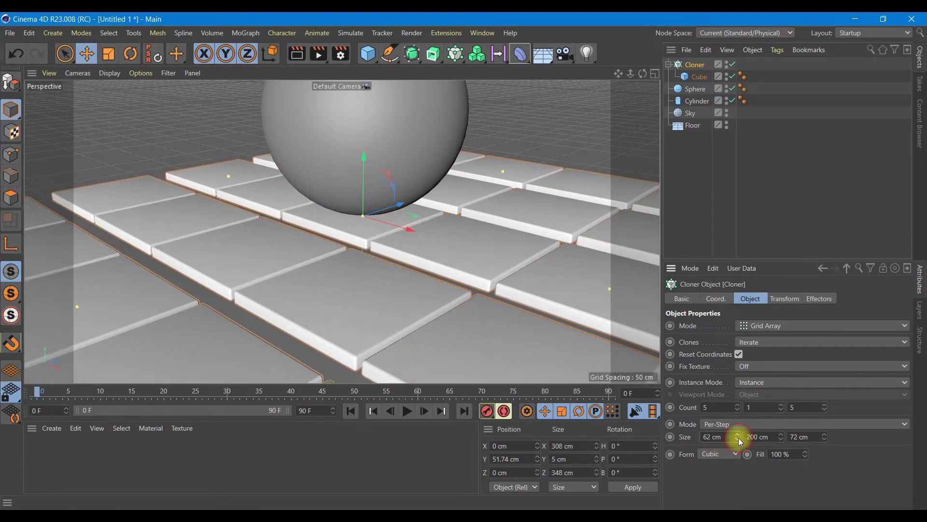
left_click_drag(825, 440, 825, 439)
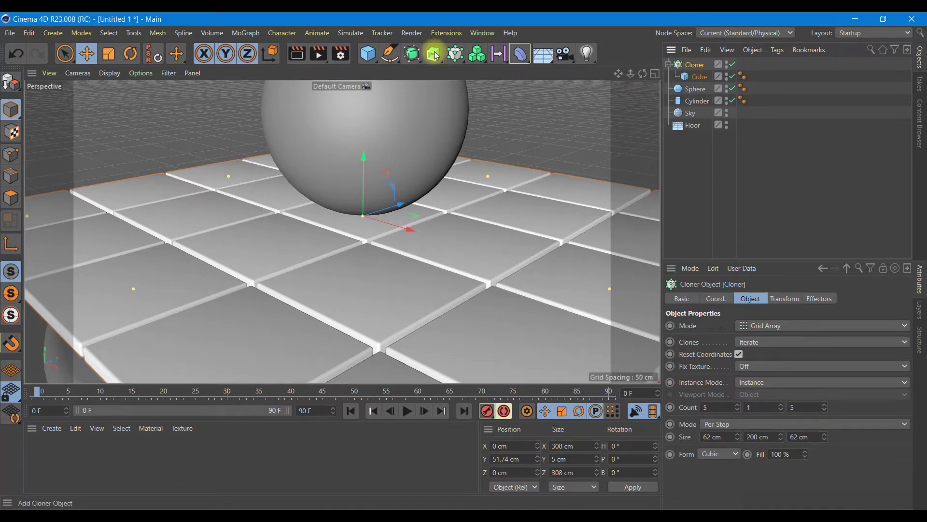
- Add a Plain effector with Position off and uniform Scale -1 so the tiles vanish
left_click_drag(454, 56, 636, 76)
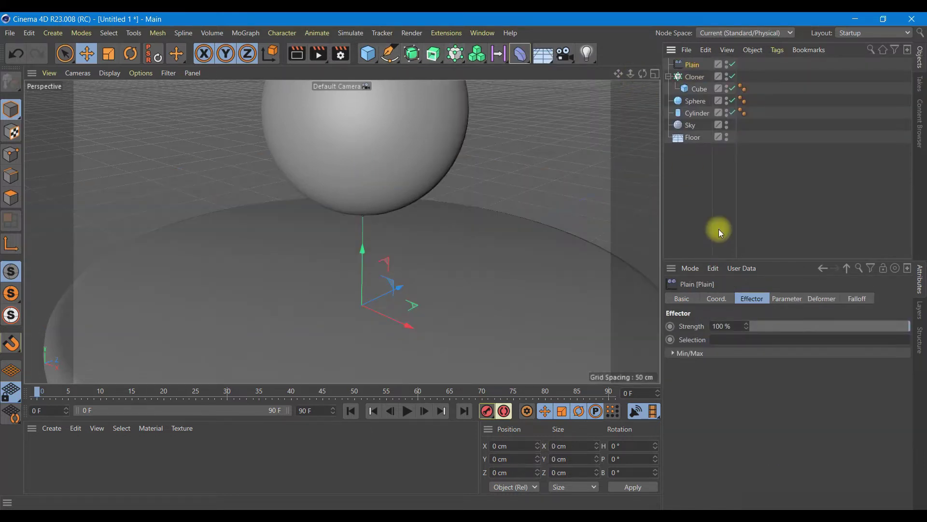
left_click(781, 299)
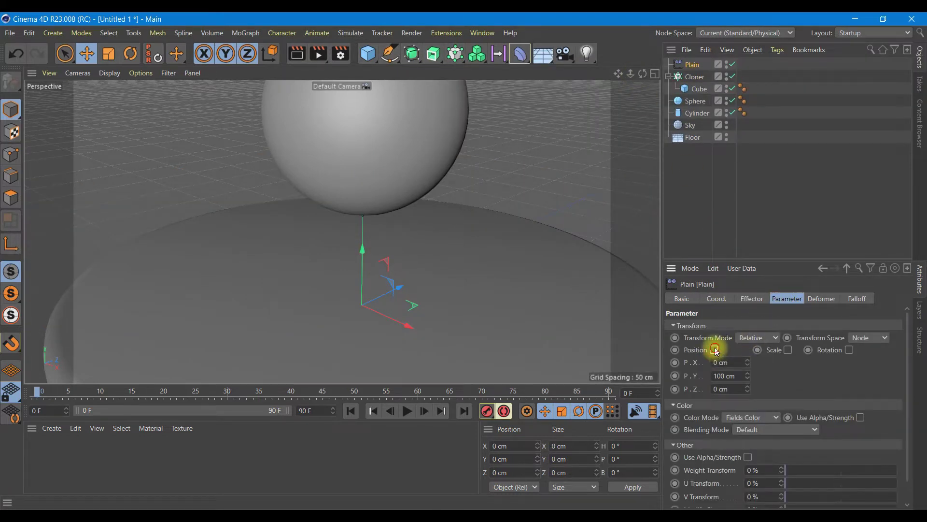
left_click(715, 350)
left_click(788, 349)
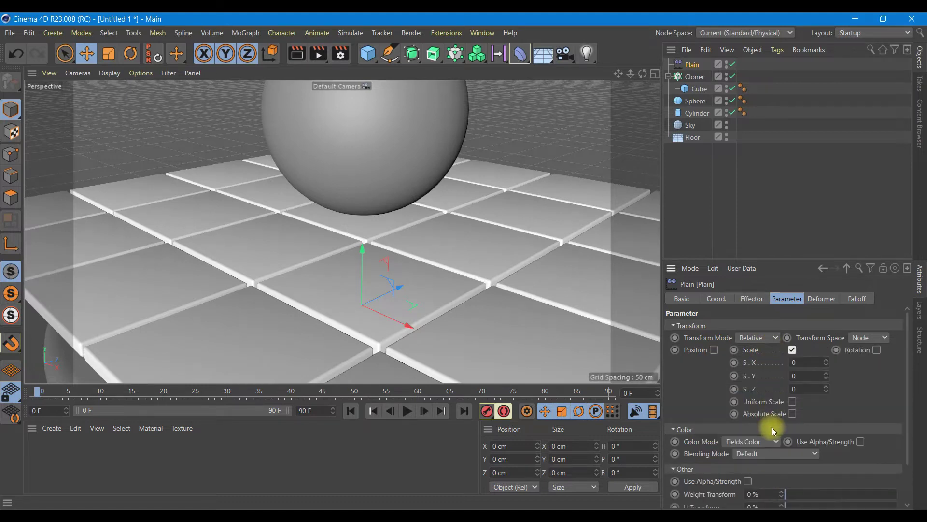
left_click(793, 401)
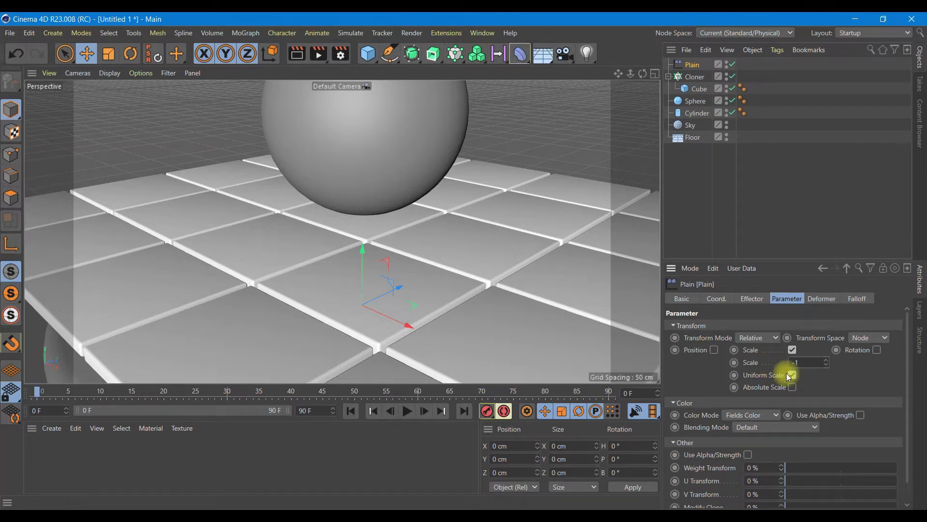
left_click(857, 298)
left_click(694, 419)
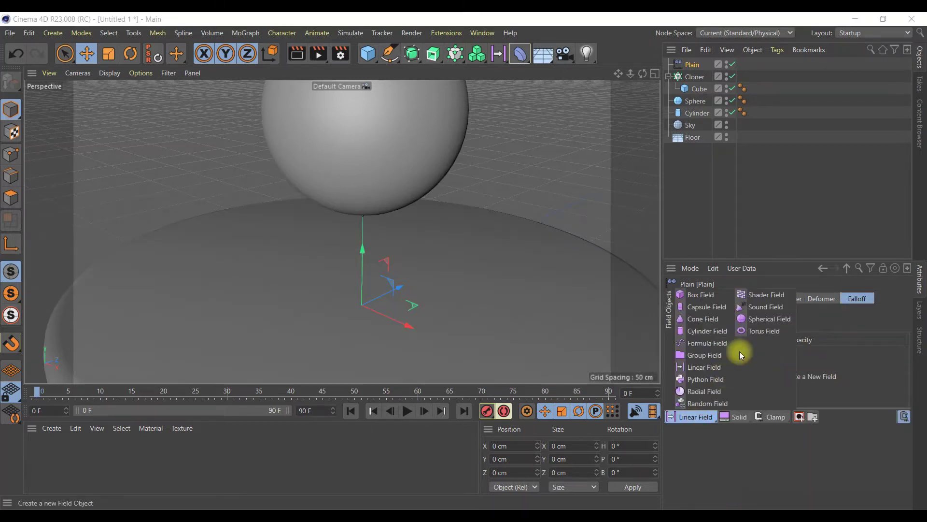
- Add a Spherical Field to the falloff and raise it to Y 51.295 cm at the tiles
left_click(763, 321)
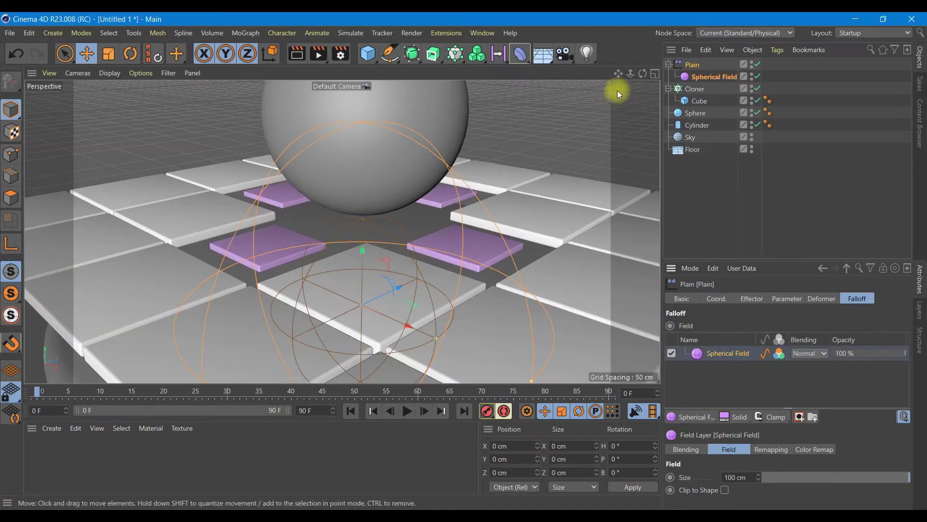
left_click(657, 73)
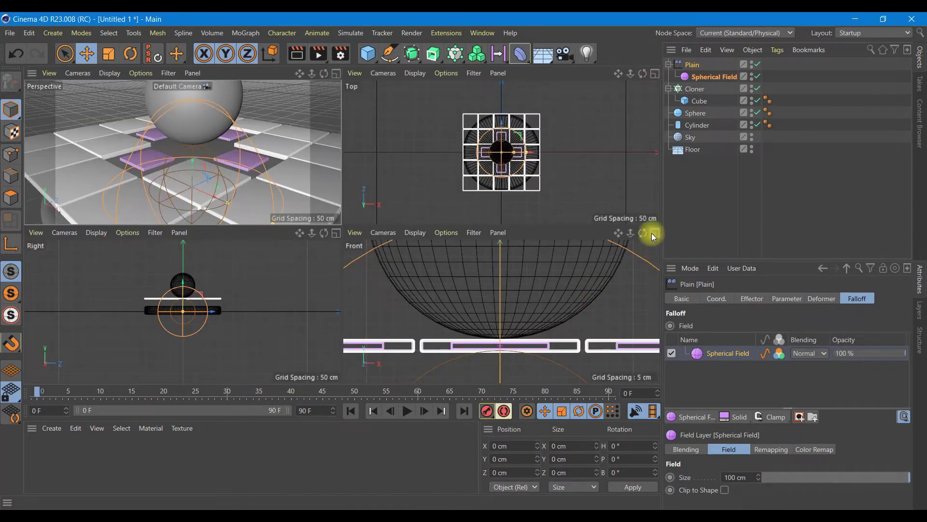
left_click(652, 233)
scroll(430, 206, "down", 3)
scroll(429, 207, "down", 3)
left_click_drag(407, 252, 416, 187)
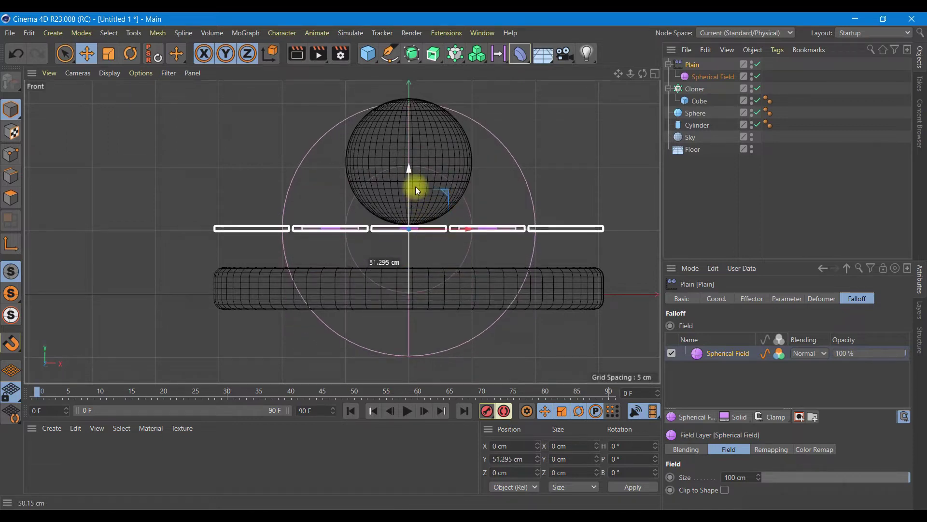
left_click(656, 73)
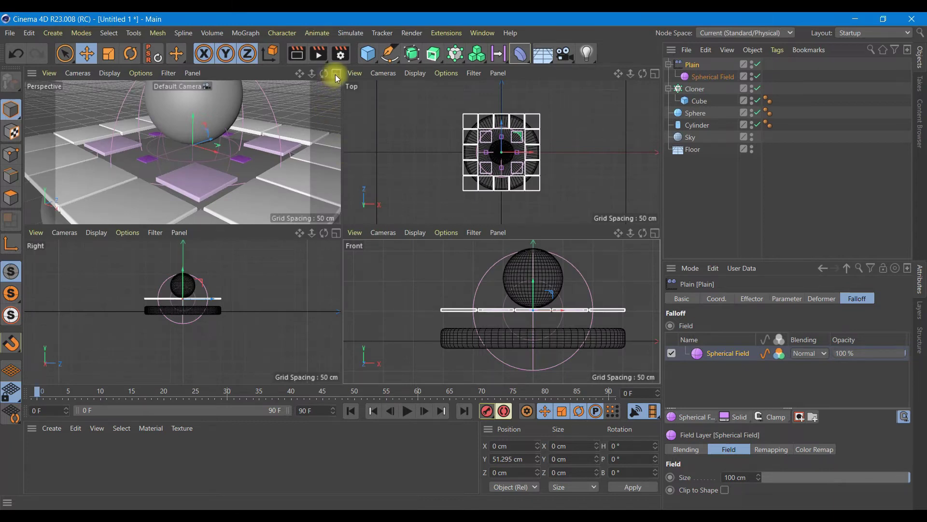
left_click(337, 73)
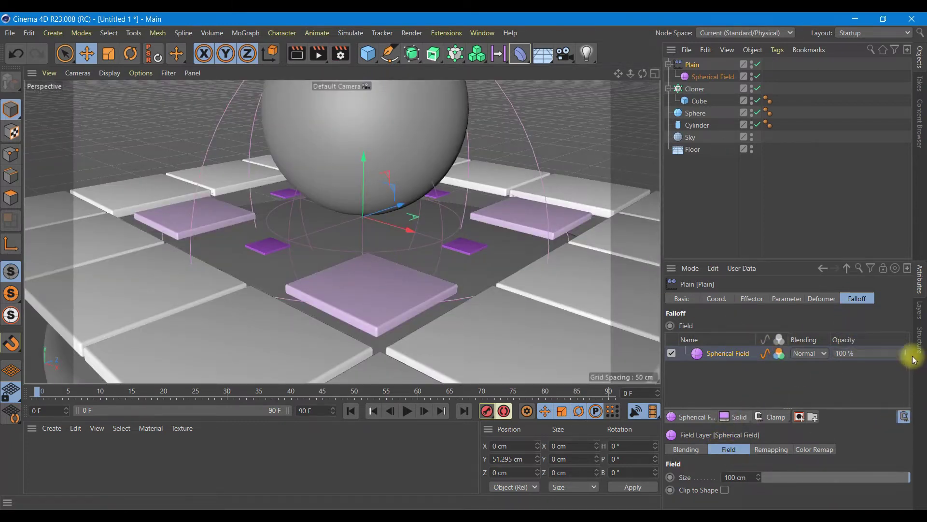
- Set the field's remapping Inner Offset to 25% and disable the Spherical Field
left_click_drag(777, 260, 776, 192)
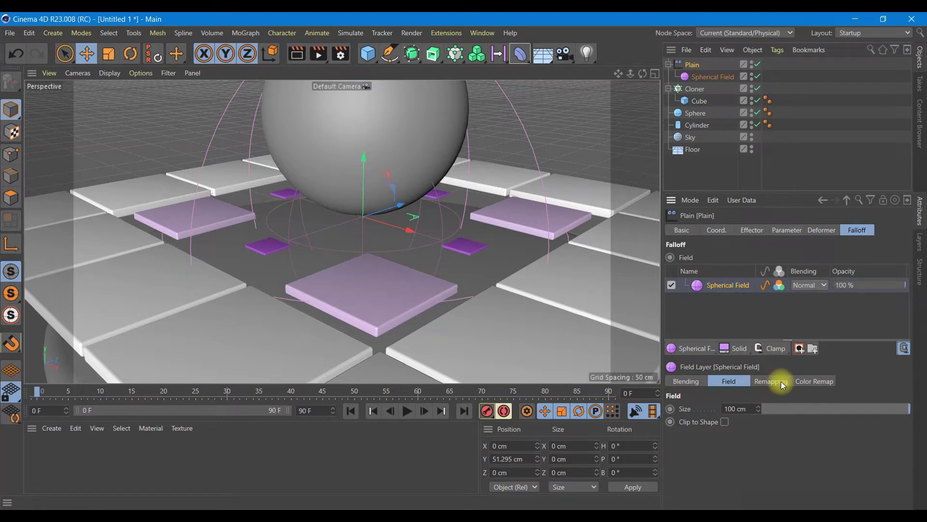
left_click(773, 381)
scroll(906, 372, "down", 3)
left_click(732, 450)
type("25")
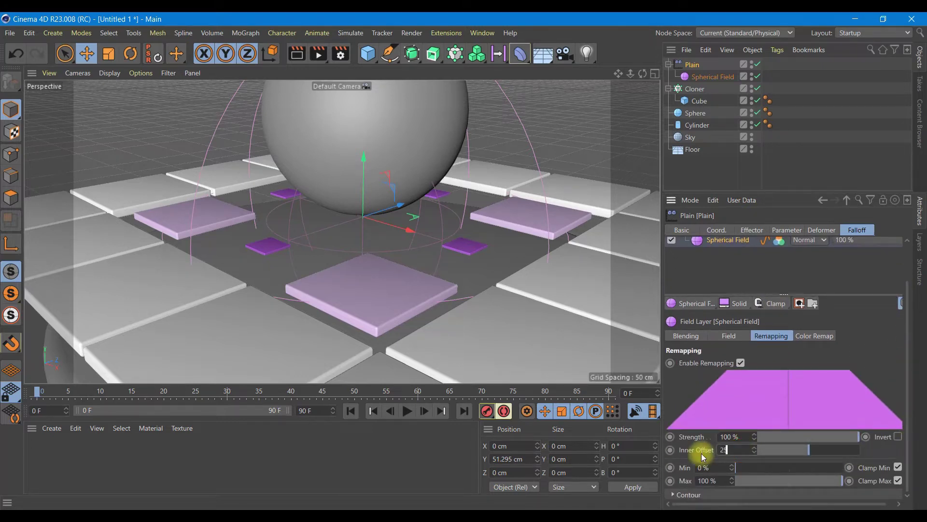
left_click(892, 385)
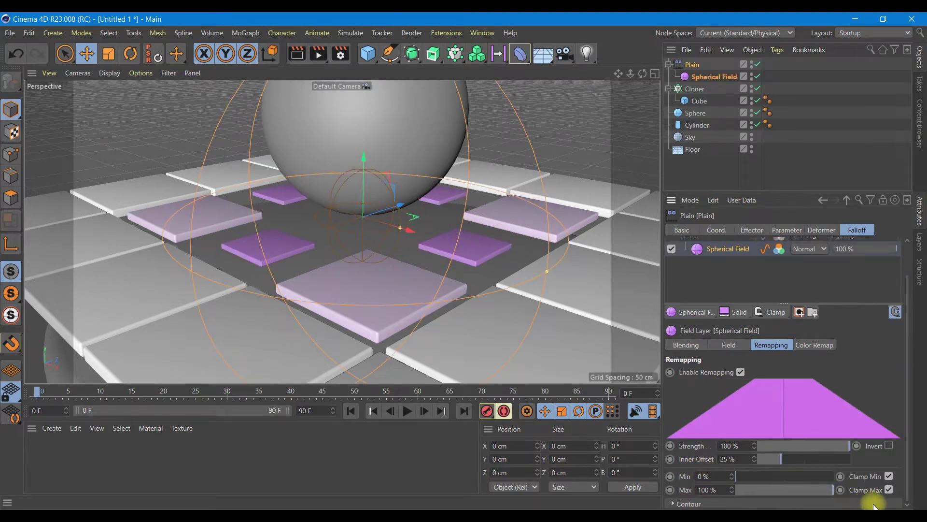
scroll(320, 268, "down", 3)
scroll(320, 269, "down", 2)
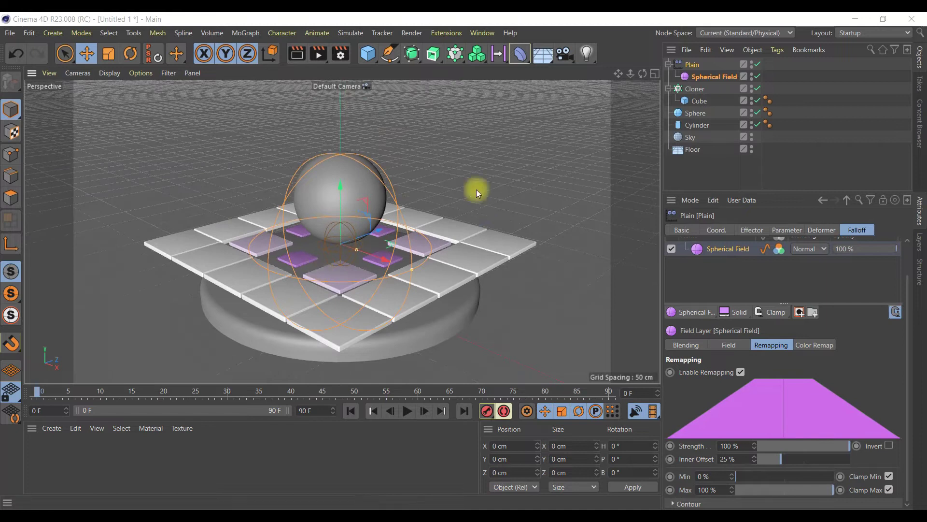
left_click(758, 76)
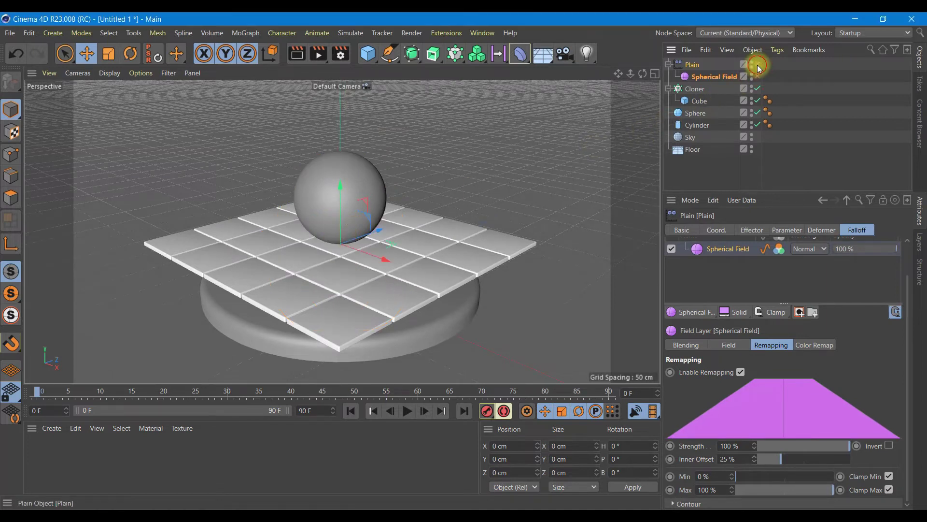
- Add a Linear Cloner.1 (count 3, P.Y 0, P.Z 313 cm) and nest the grid Cloner inside it
left_click_drag(454, 56, 458, 64)
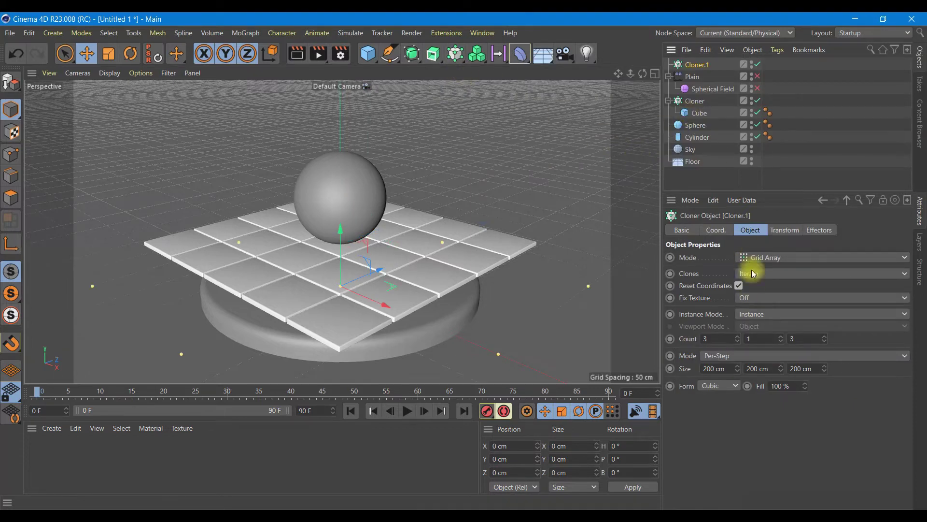
left_click(757, 258)
left_click(759, 285)
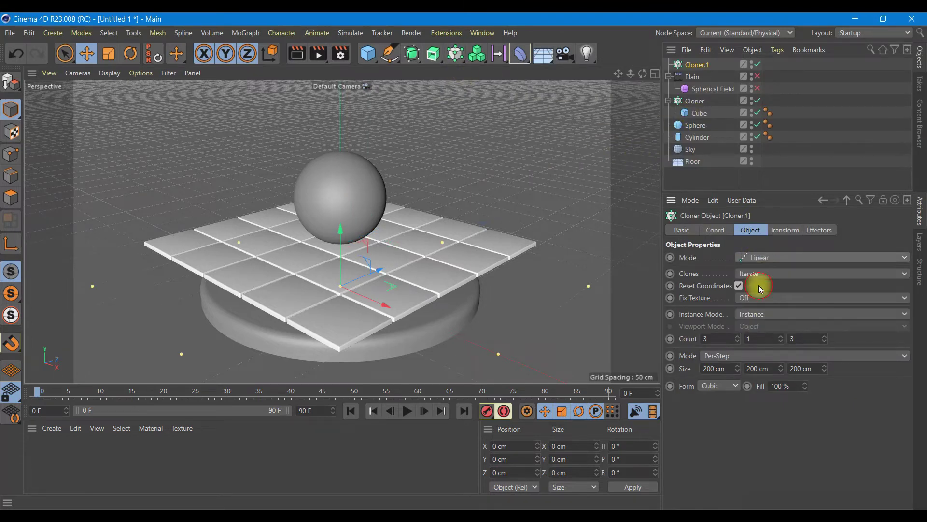
left_click(710, 409)
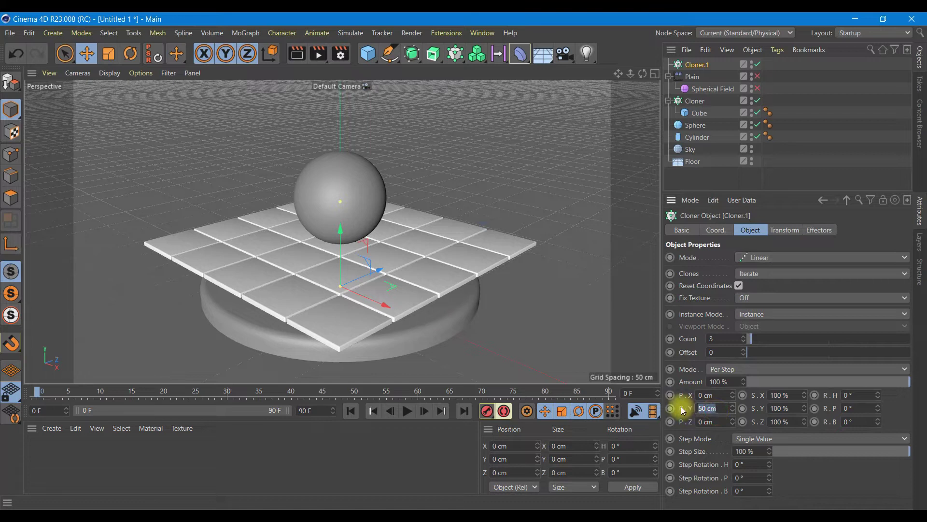
type("0")
key("Tab")
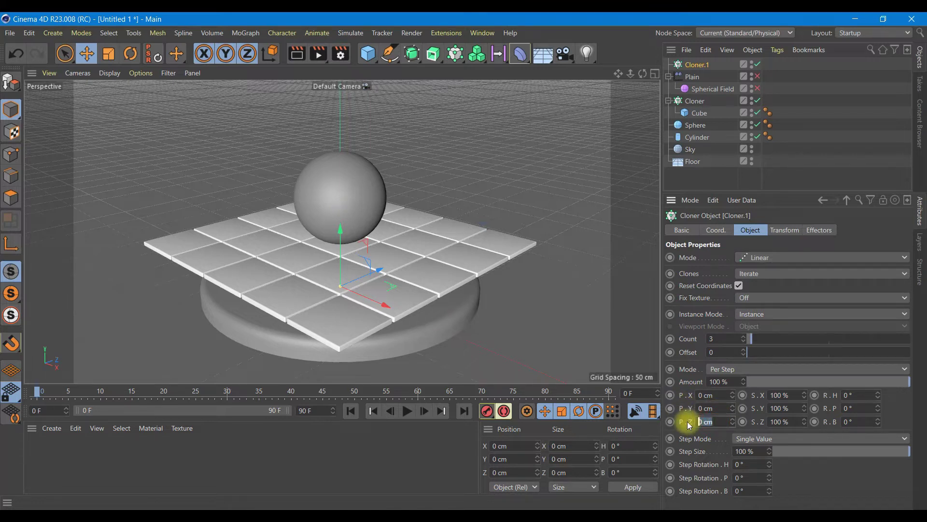
type("313")
key("Return")
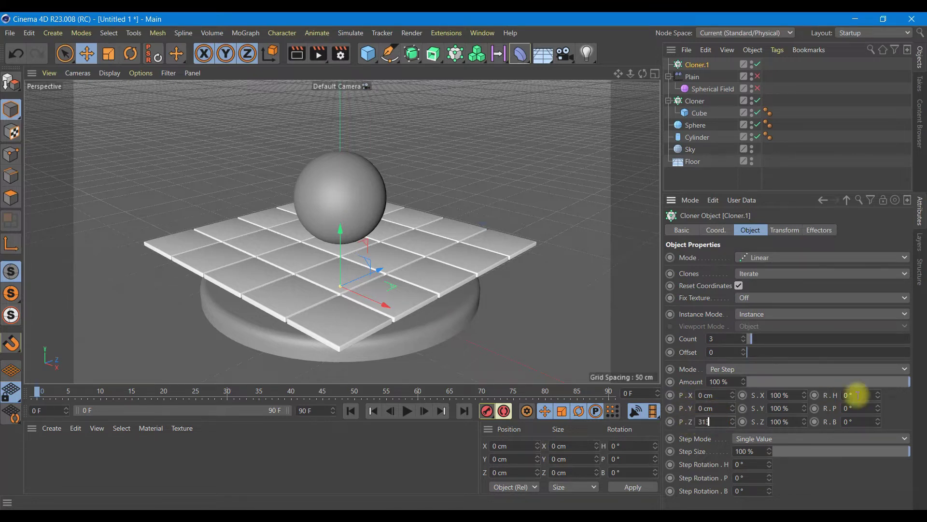
left_click_drag(694, 101, 694, 66)
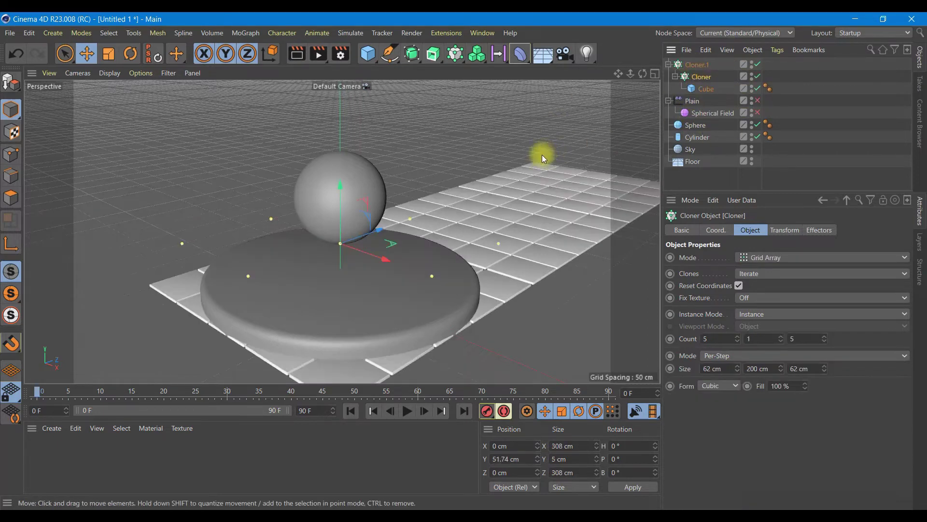
left_click(697, 64)
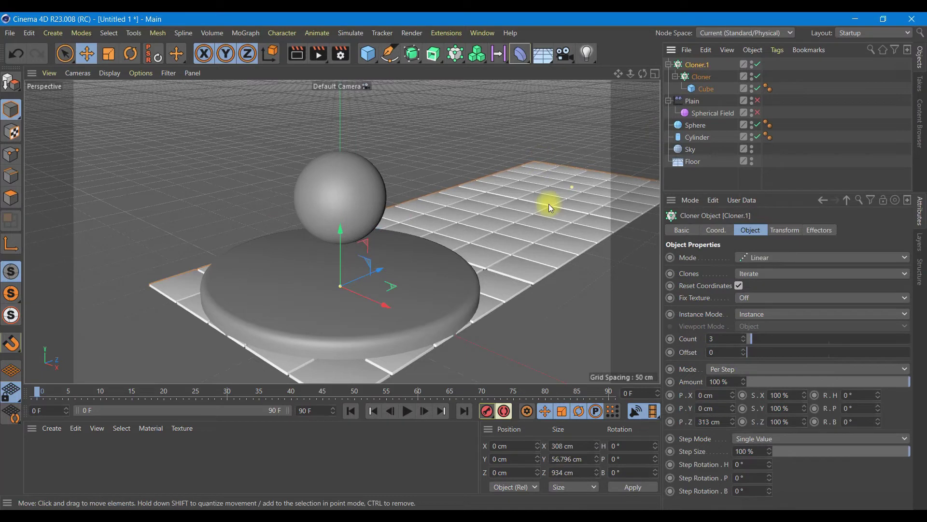
- Raise Cloner.1 to about Y 51.6 cm beneath the sphere and set its Z step to 310 cm
left_click(655, 74)
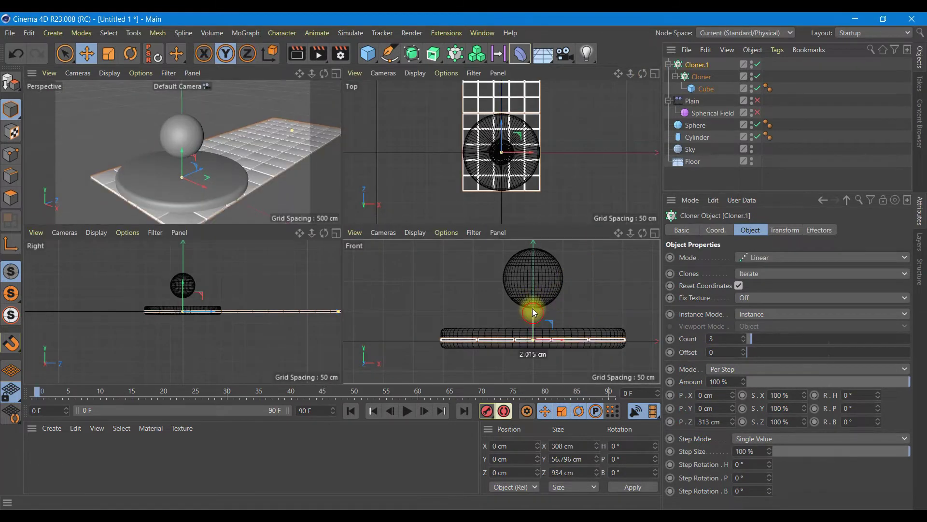
left_click_drag(533, 312, 531, 283)
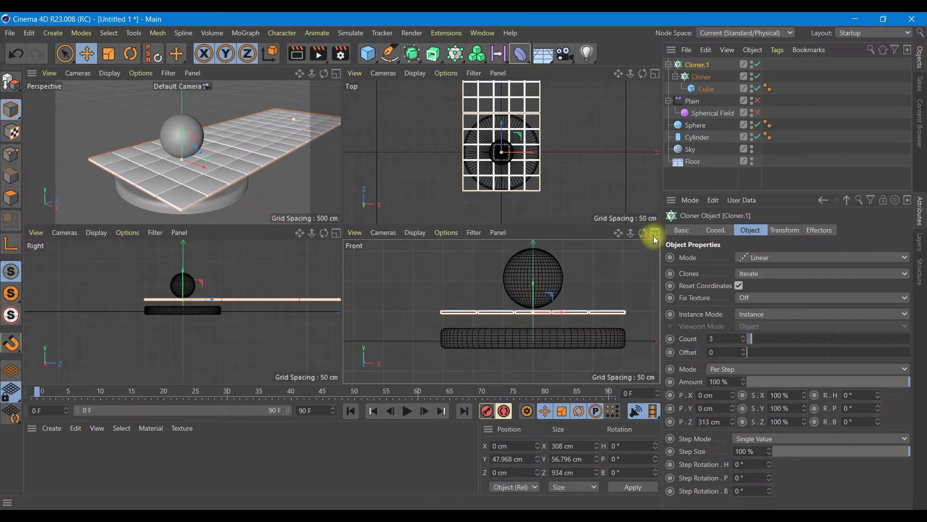
left_click(655, 233)
scroll(403, 233, "up", 5)
scroll(403, 233, "up", 2)
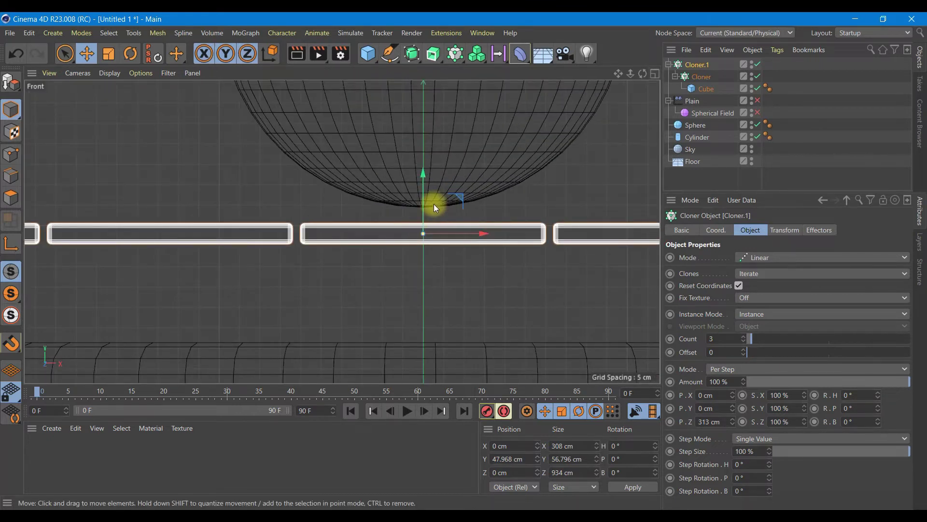
left_click_drag(421, 197, 421, 183)
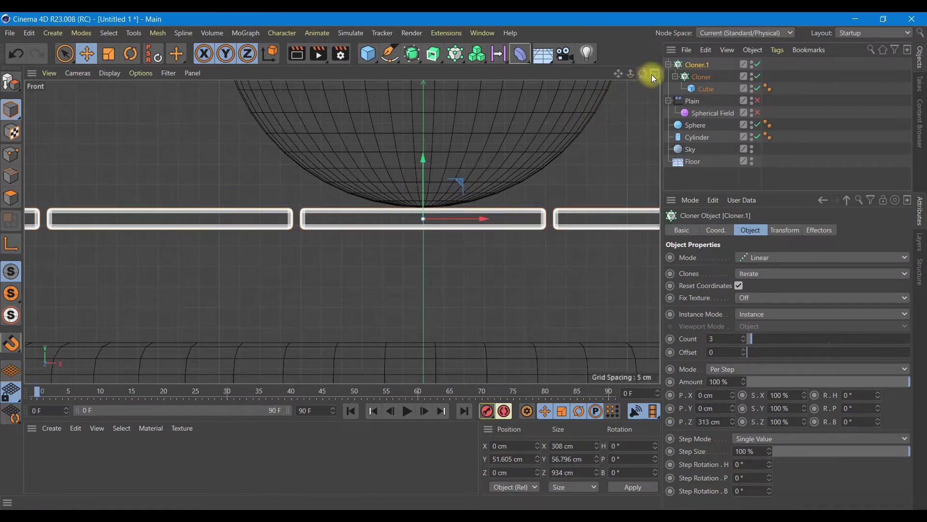
left_click(653, 74)
left_click(337, 74)
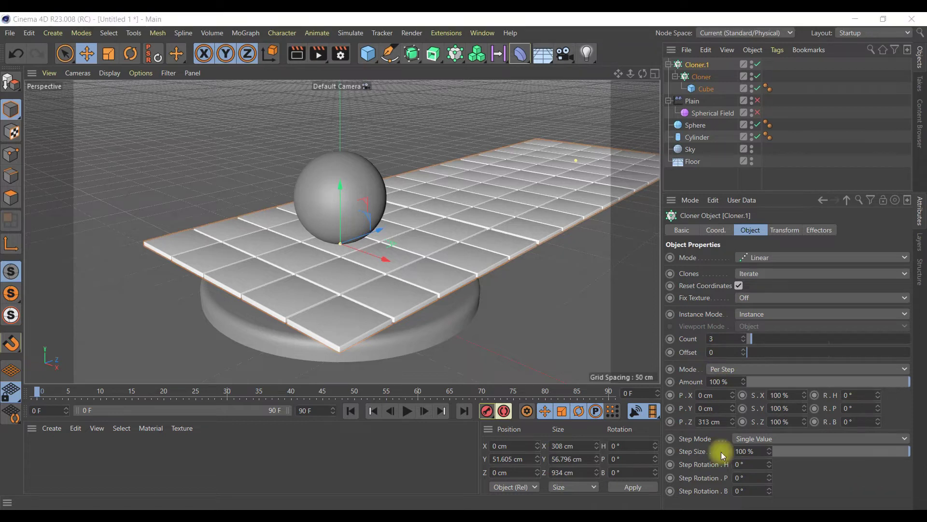
left_click(724, 425)
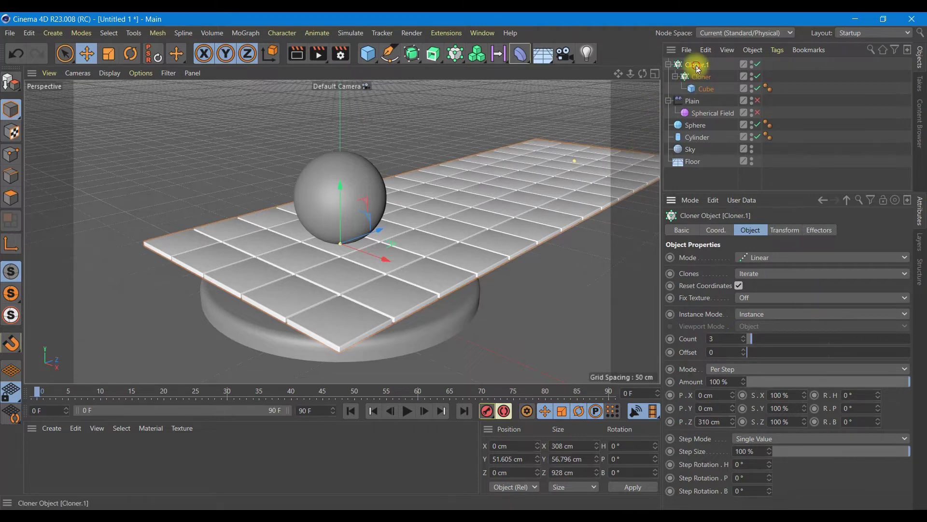
- Set Cloner.1's Z position to -310 cm
left_click(716, 229)
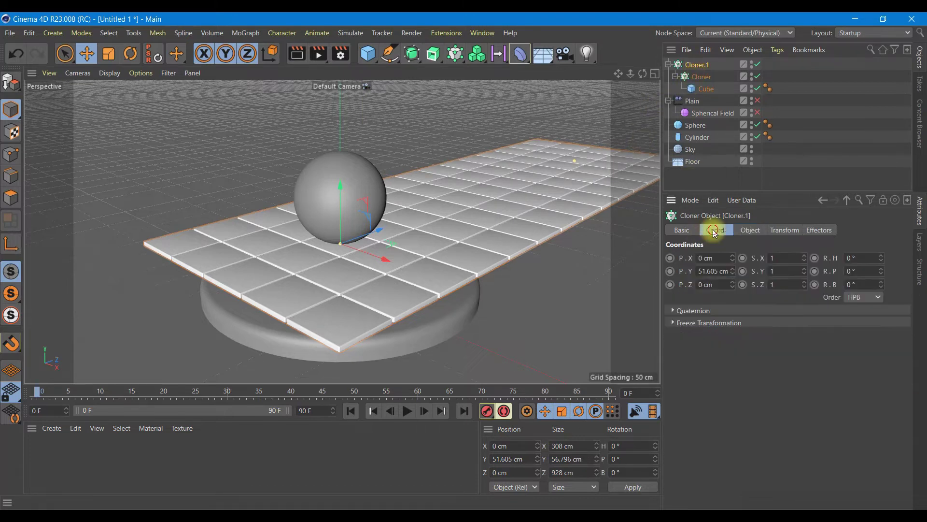
left_click(714, 285)
type("-310")
key("Return")
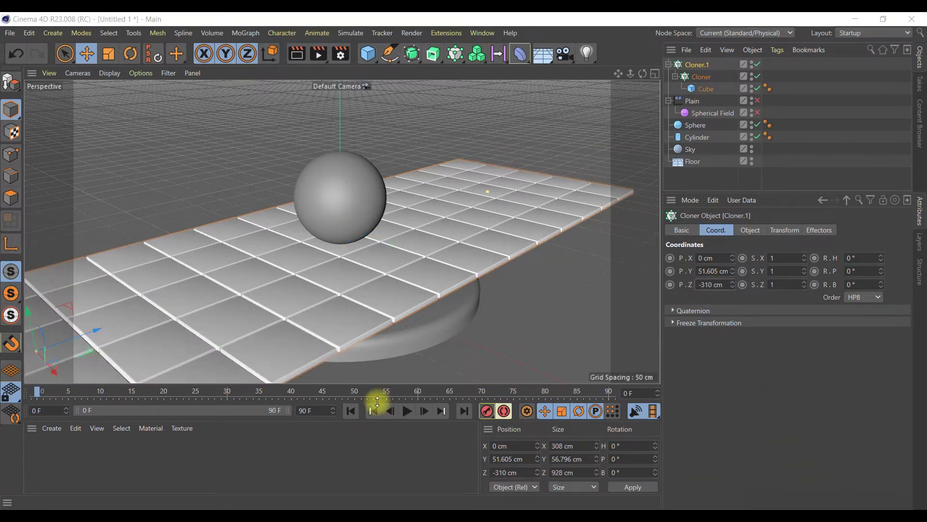
- Set the animation's last frame to 150 and keyframe Z at -310 cm on frame 0
left_click(306, 411)
type("1")
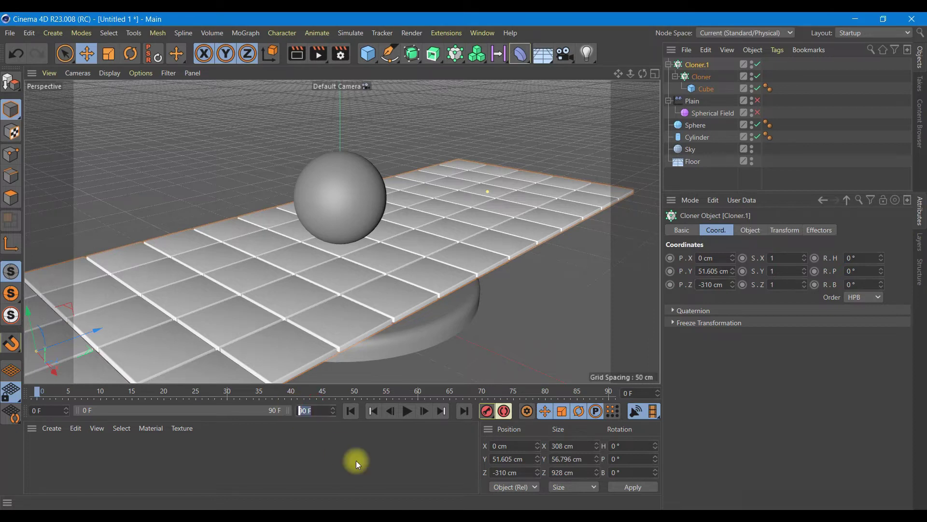
type("50")
left_click(356, 460)
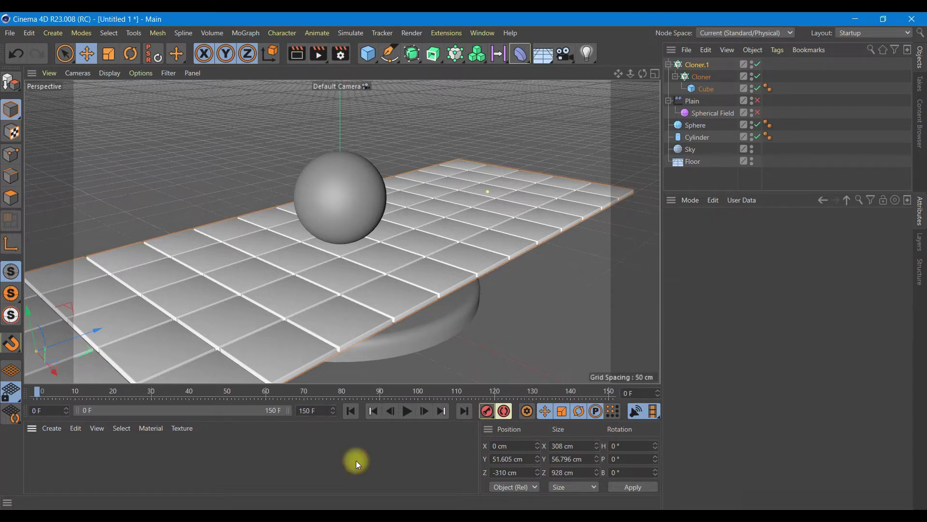
left_click(697, 68)
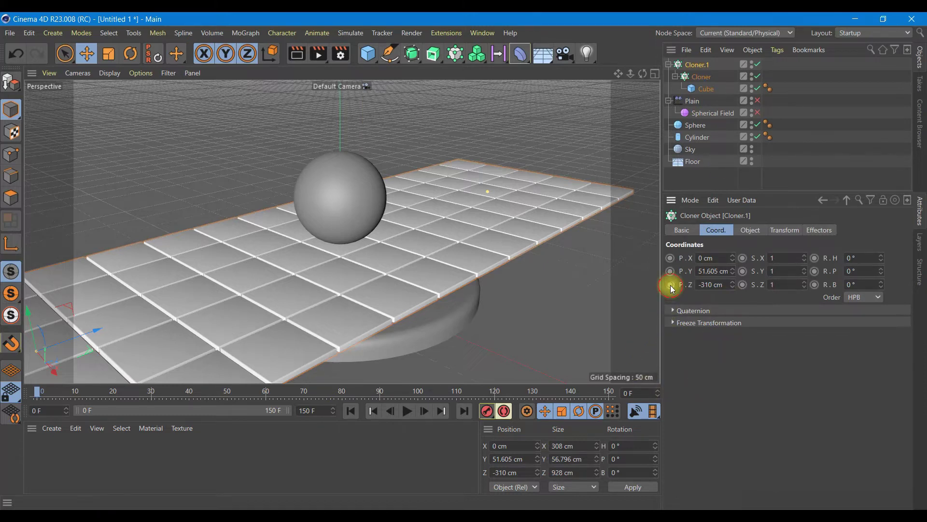
left_click(671, 285)
- Keyframe Cloner.1's Z position at -620 cm on frame 150, then return to frame 0
left_click_drag(39, 394, 609, 393)
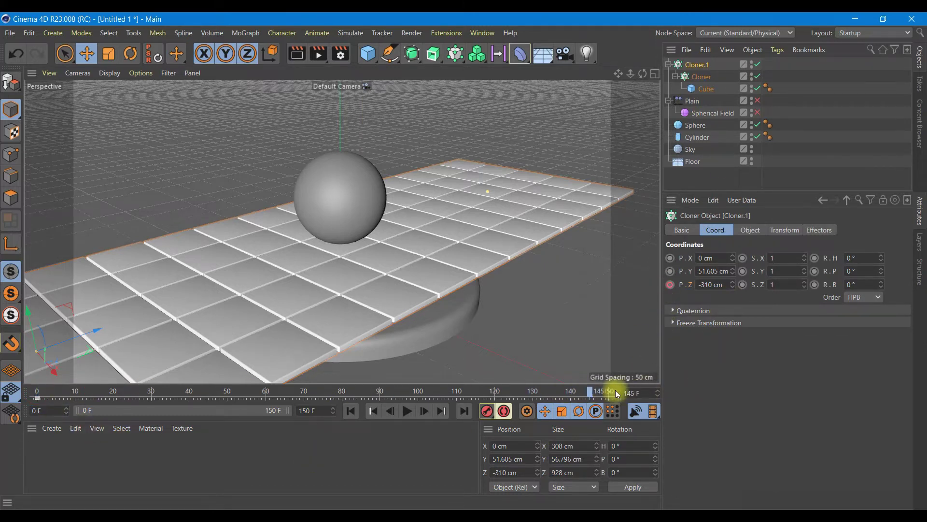
left_click(699, 285)
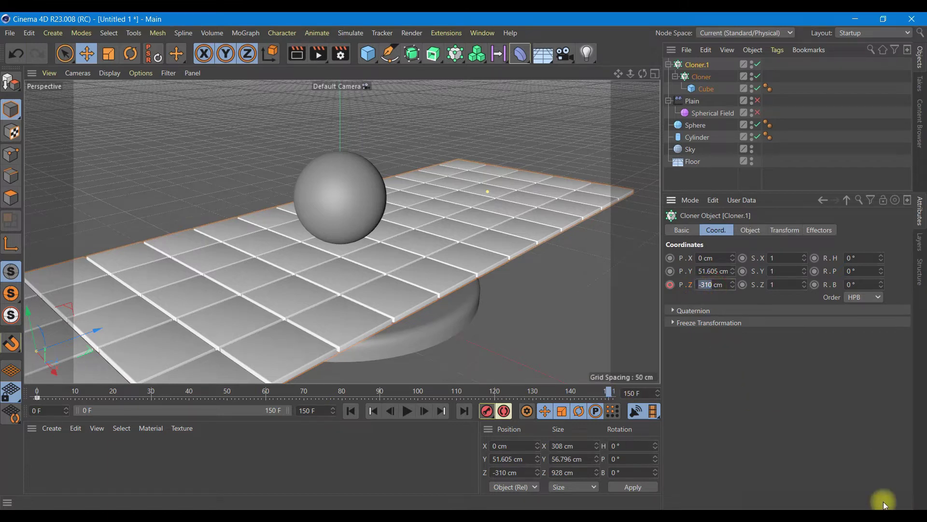
left_click_drag(724, 284, 688, 288)
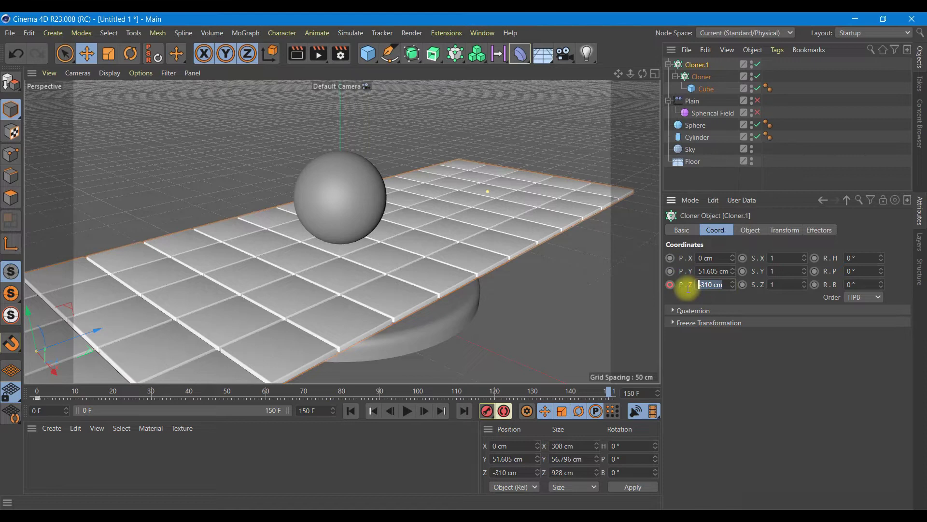
type("-620")
left_click(669, 285)
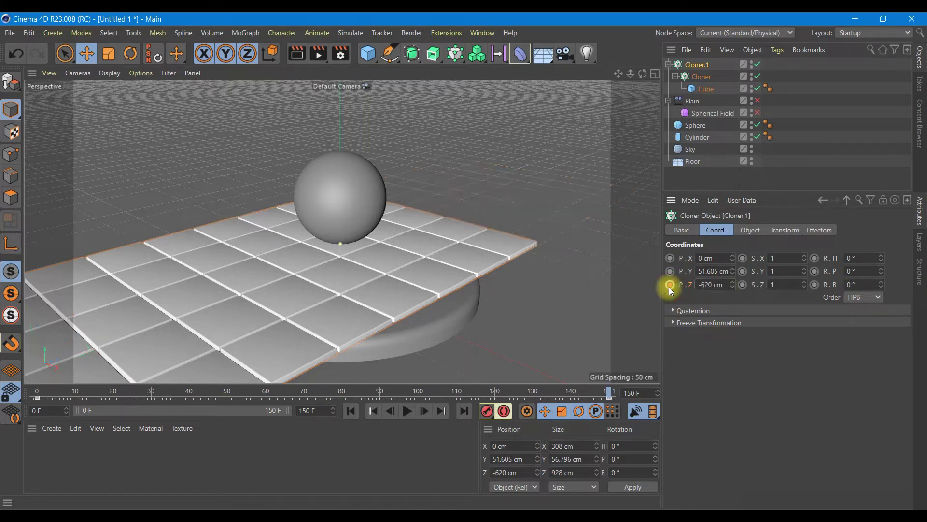
left_click(361, 413)
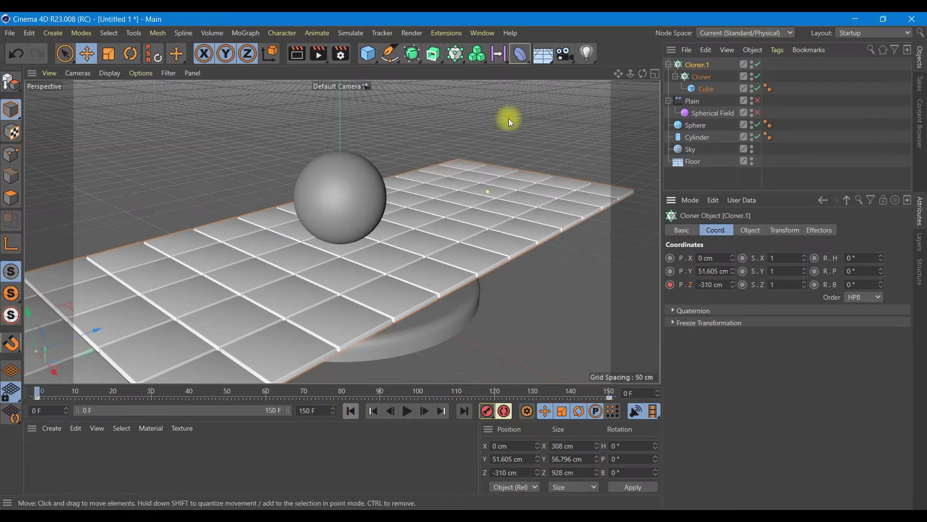
- Make the Z position keys Linear in the Dope Sheet timeline
left_click(476, 34)
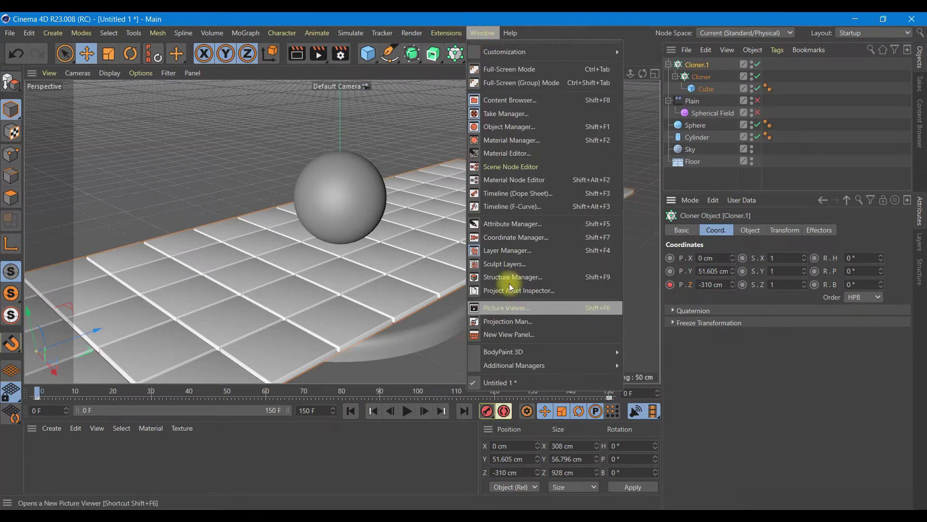
left_click(543, 207)
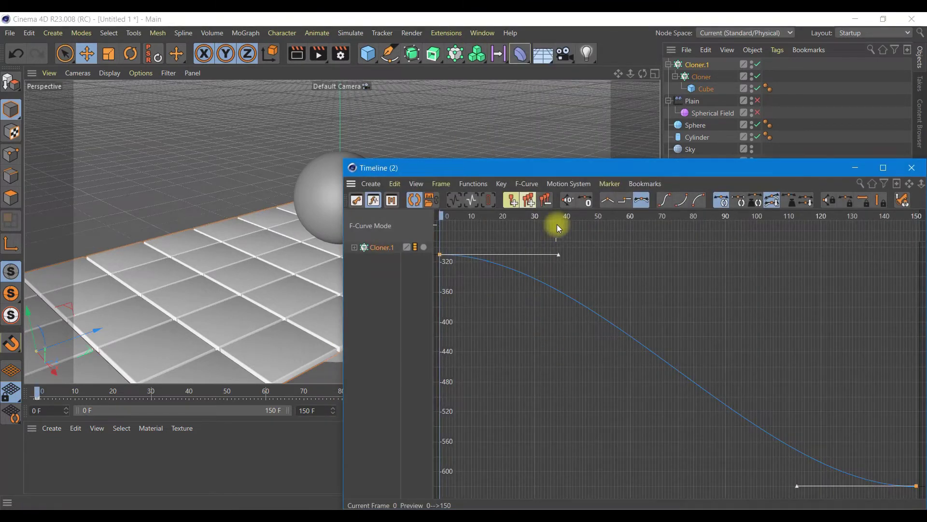
left_click(606, 204)
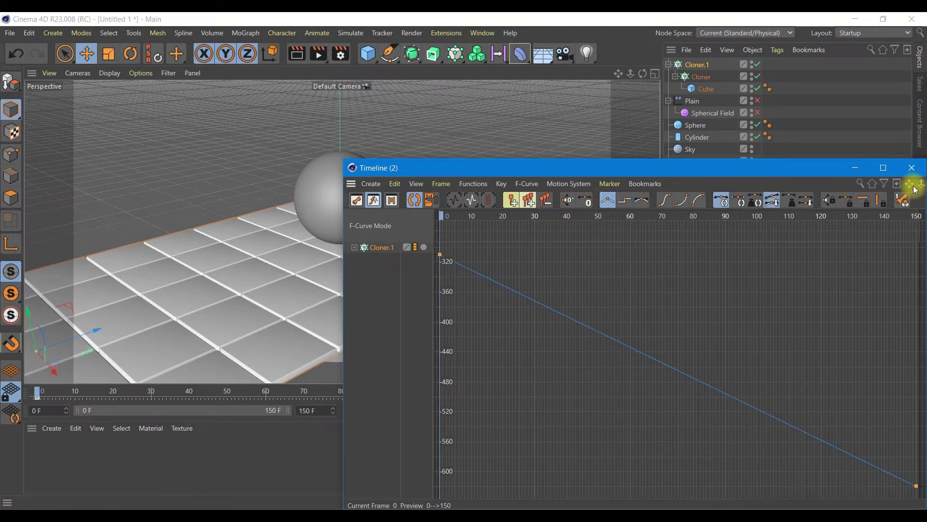
left_click(912, 167)
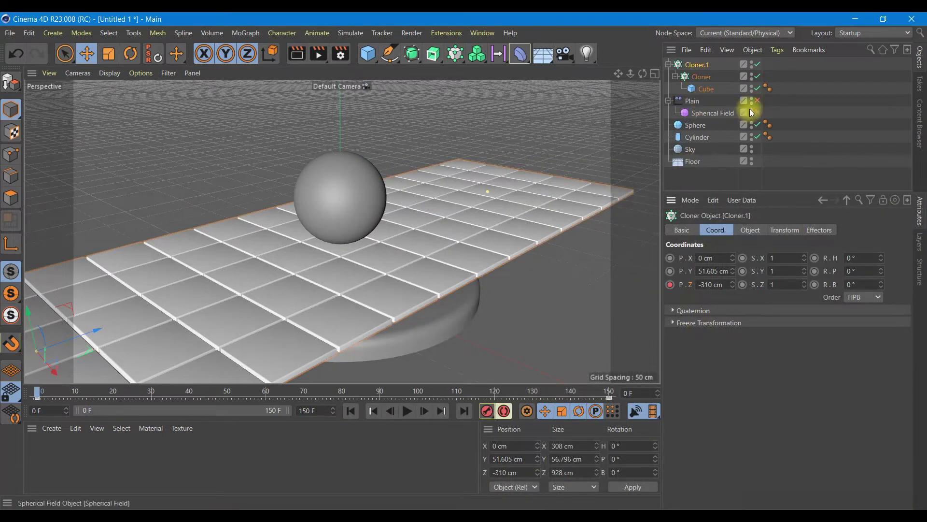
- Enable the Plain effector and Spherical Field, then preview playback from frame 0
left_click(757, 100)
left_click(757, 113)
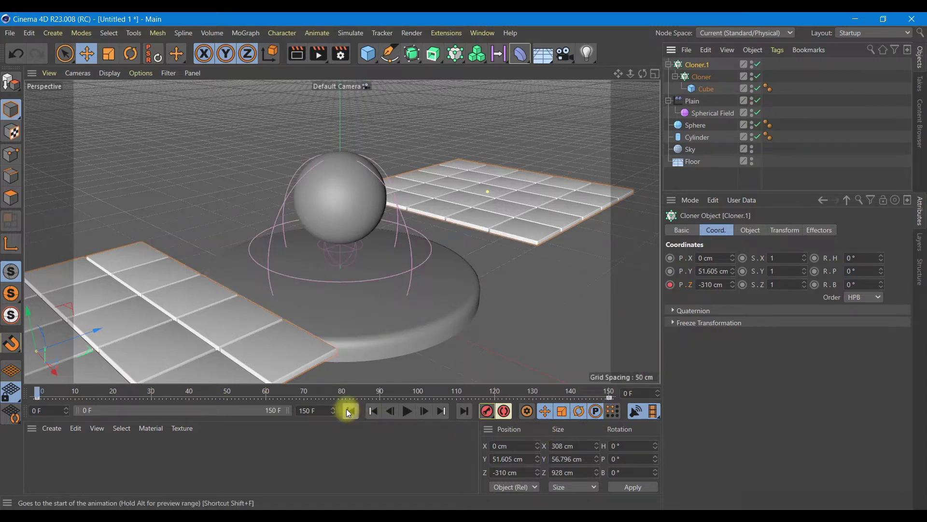
left_click(407, 411)
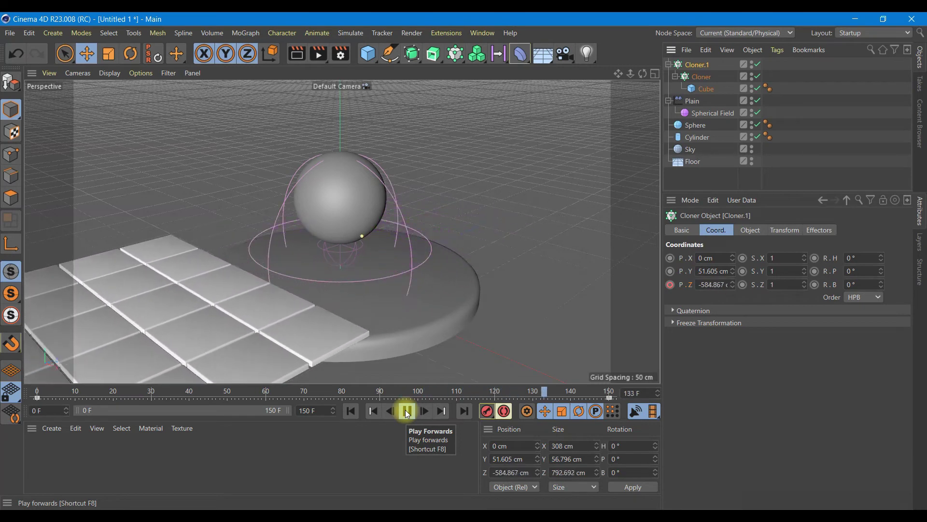
left_click(403, 413)
left_click(352, 410)
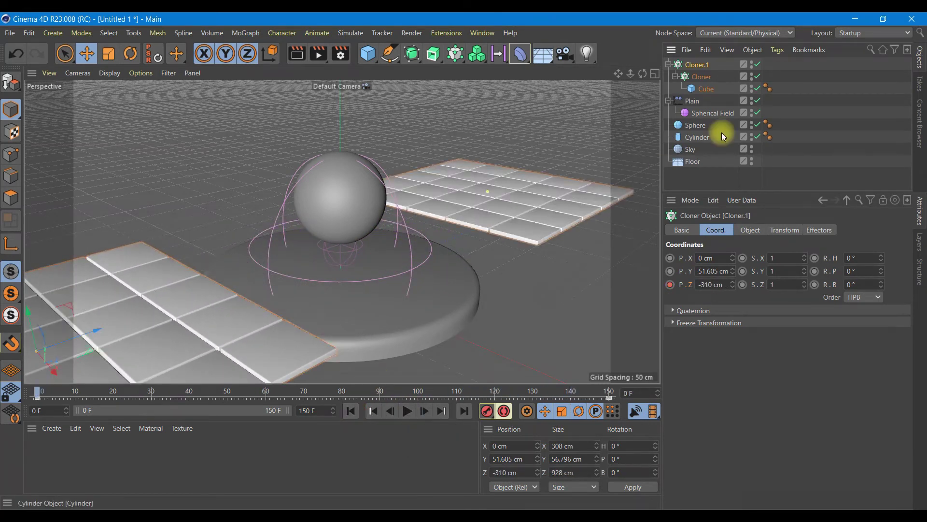
- Raise the cloner's count from 3 to 5 and check the strip at frame 0 in perspective view
left_click(750, 230)
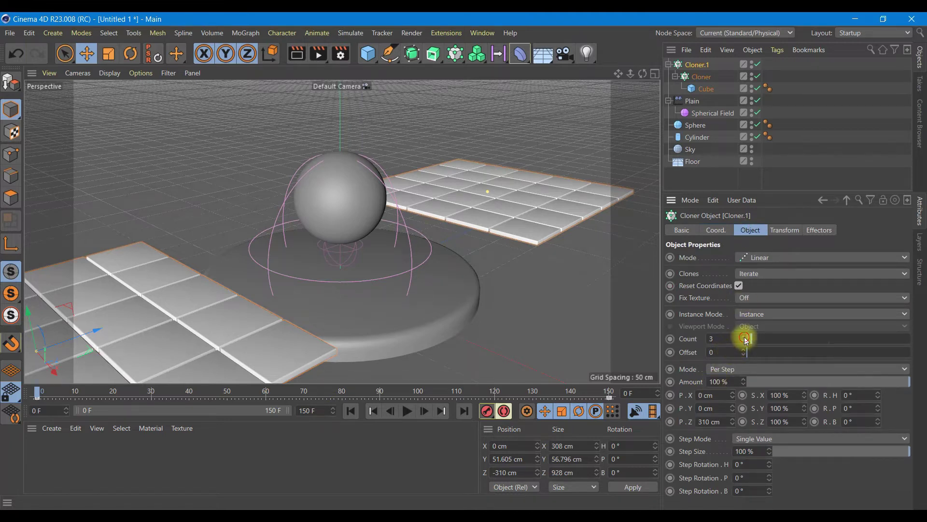
left_click_drag(746, 340, 754, 339)
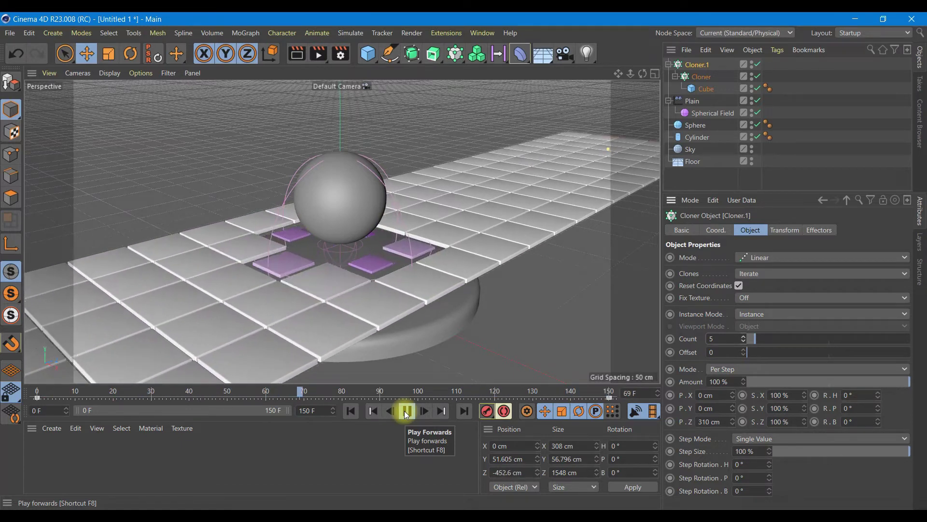
left_click(407, 411)
left_click(351, 411)
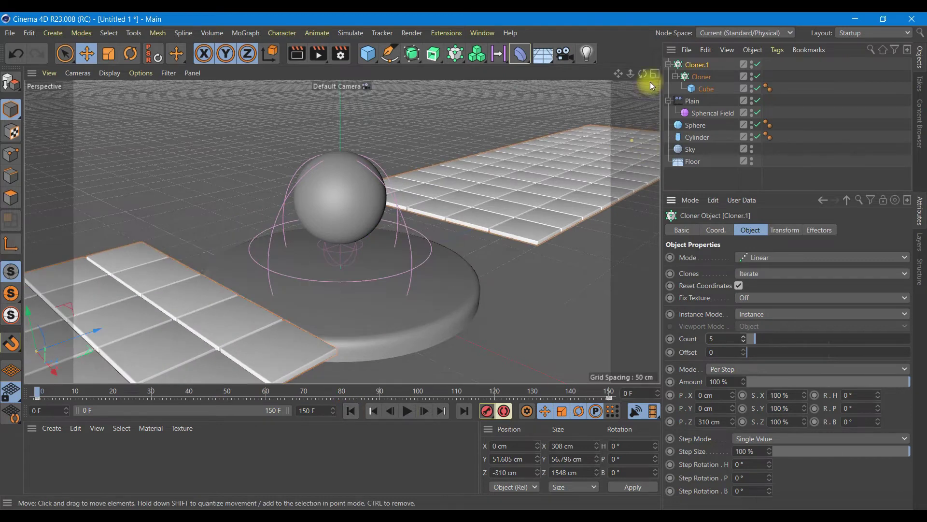
middle_click(650, 82)
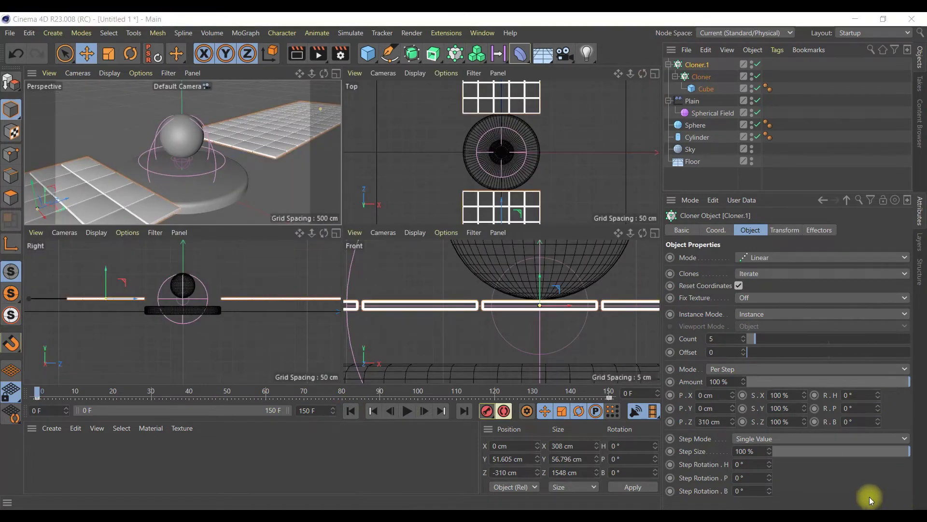
left_click(336, 74)
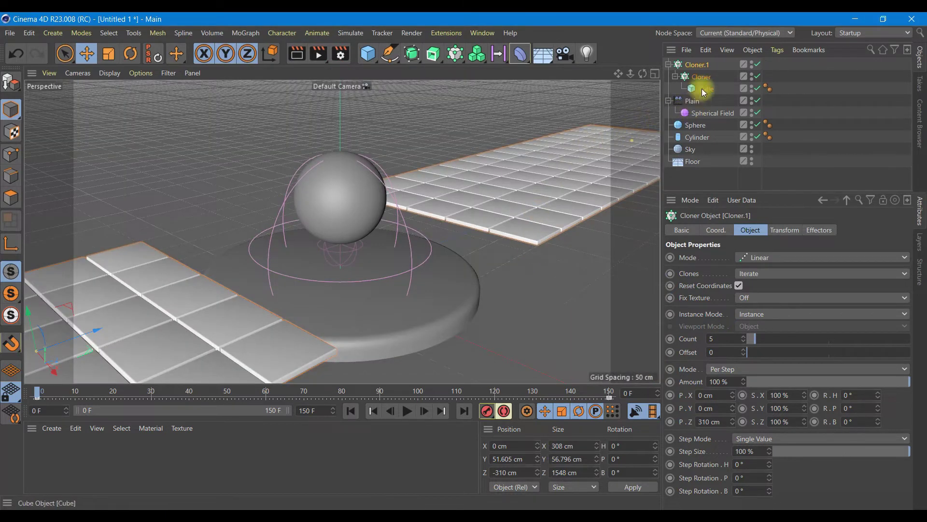
- Keyframe the Sphere's pitch rotation at 0° on frame 0
left_click(695, 127)
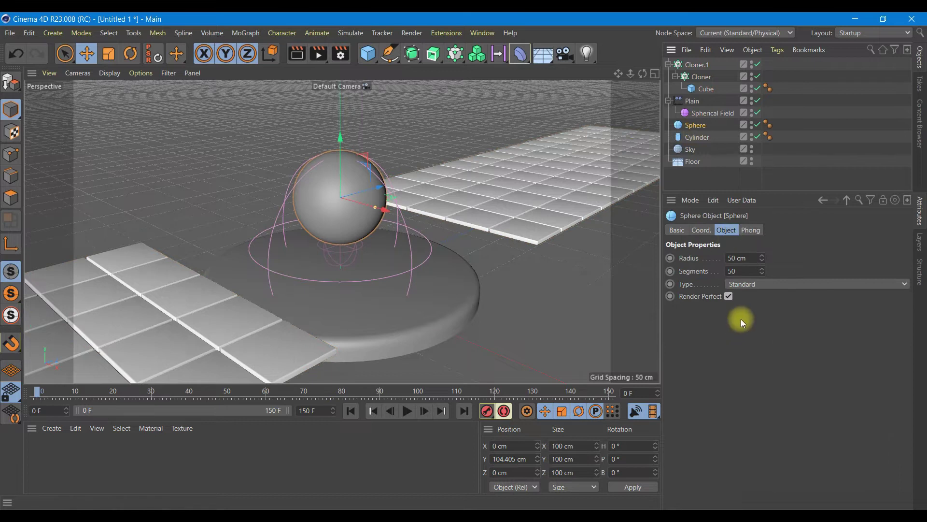
left_click(701, 230)
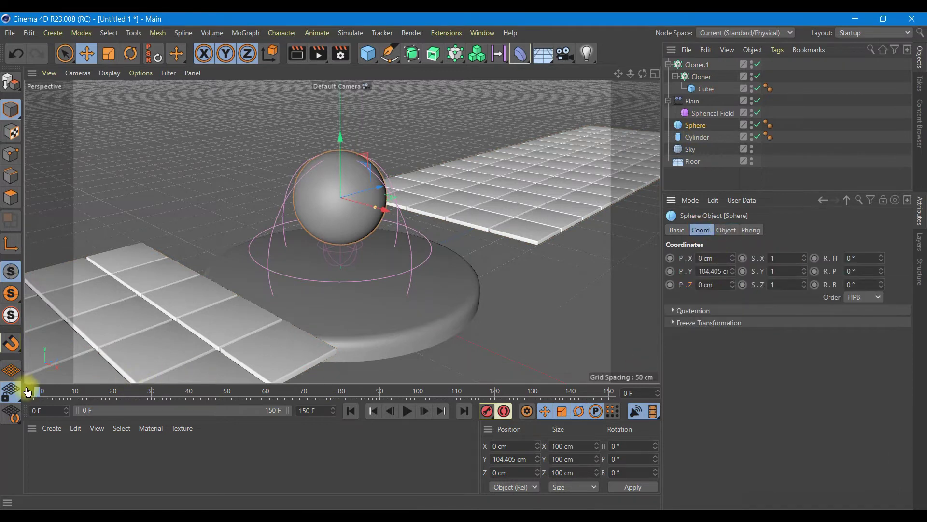
left_click(815, 274)
- Keyframe the Sphere's pitch at -720° on frame 150 and play back the spin
left_click_drag(37, 392, 610, 393)
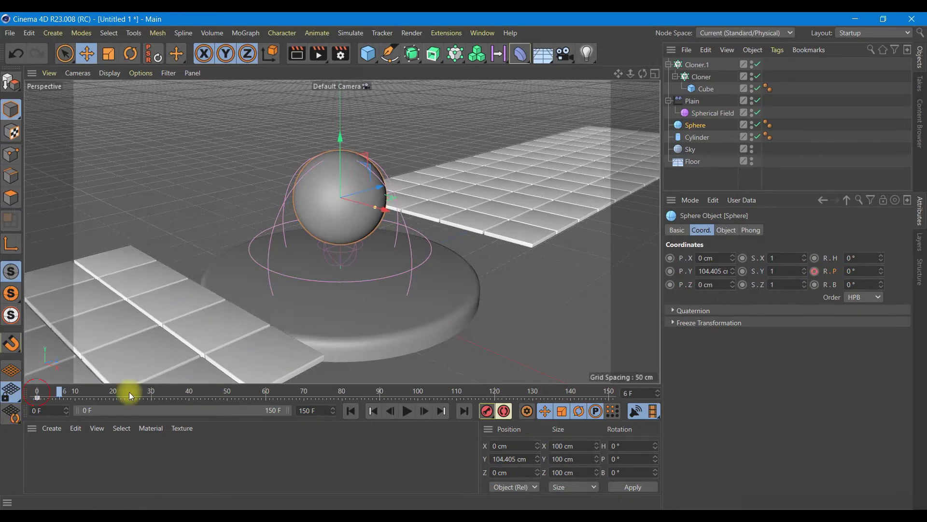
double_click(849, 271)
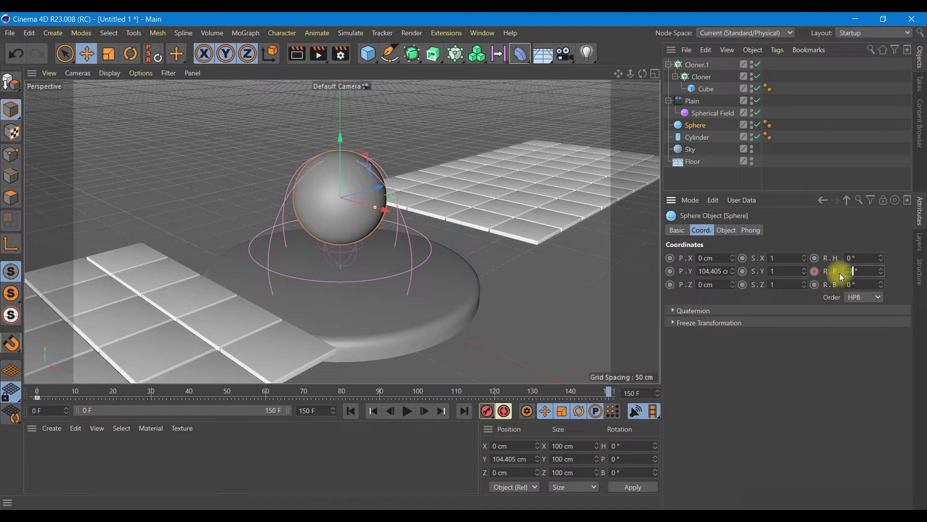
left_click(815, 272)
left_click(352, 410)
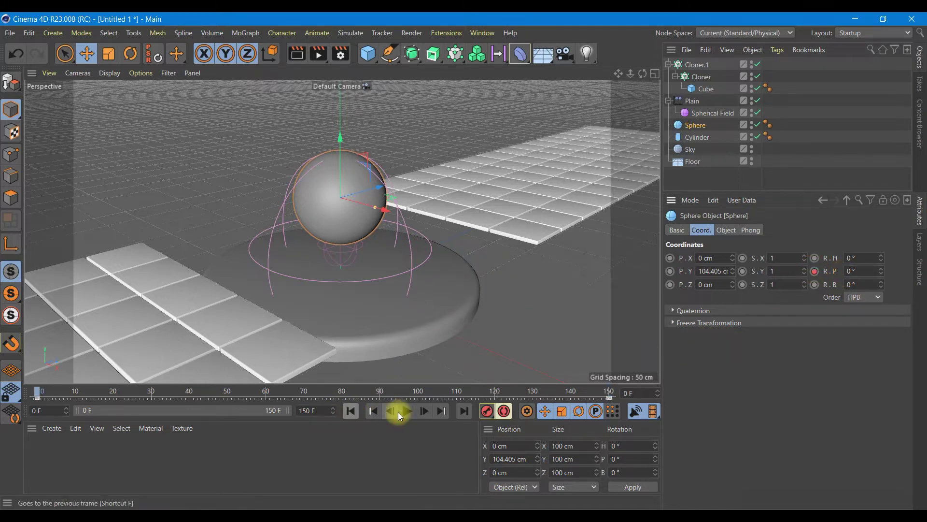
left_click(408, 410)
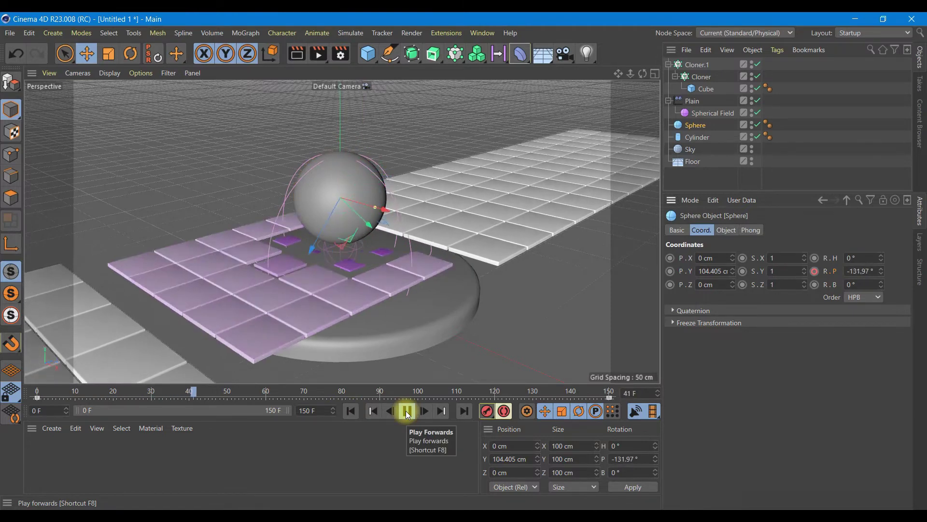
left_click(407, 411)
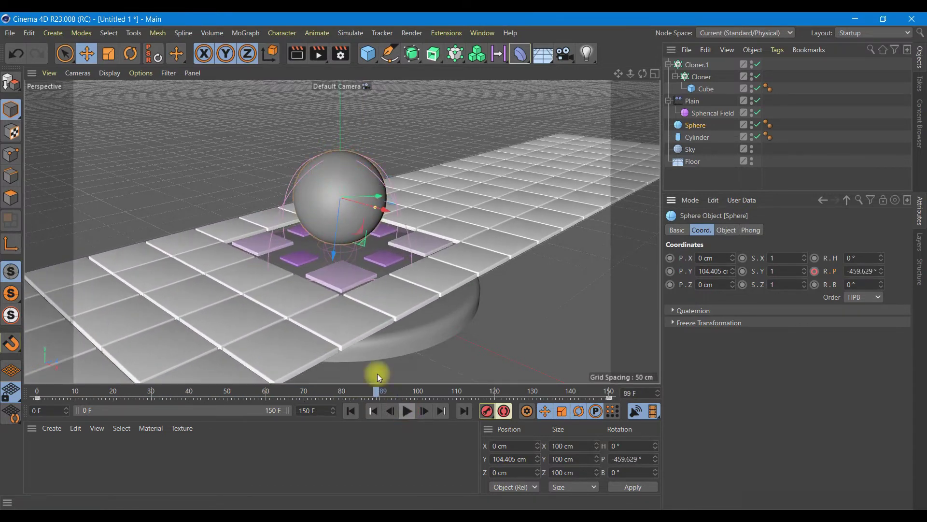
left_click(482, 33)
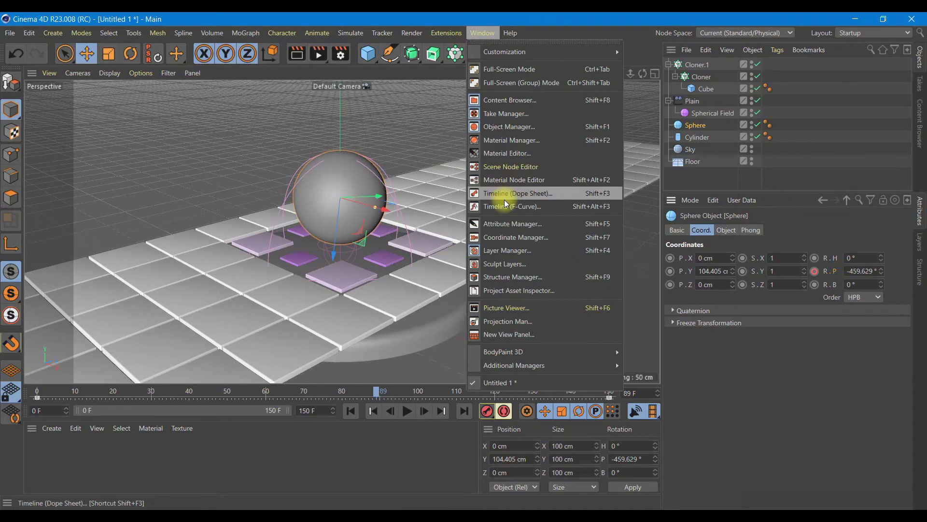
- Set both rotation keys on the Sphere's pitch curve to Linear in the F-Curve timeline
left_click(502, 192)
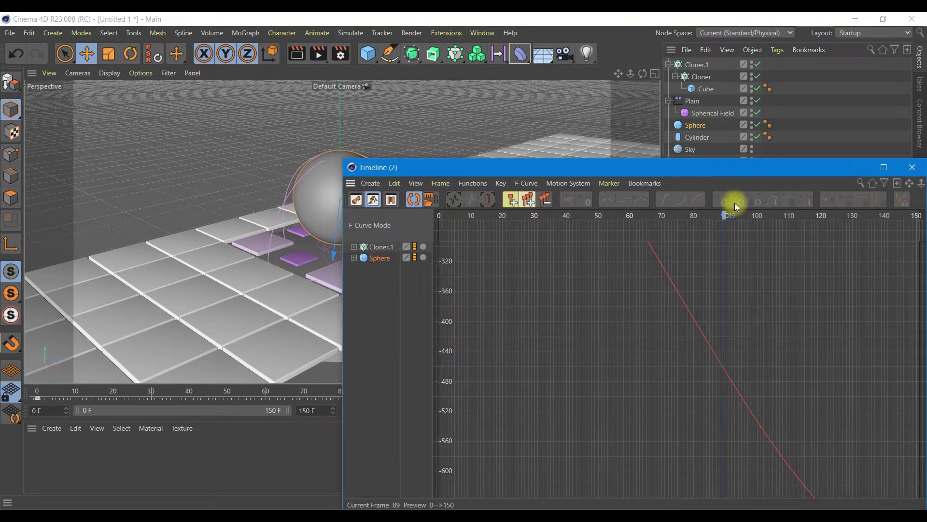
left_click_drag(688, 167, 510, 88)
scroll(459, 241, "down", 5)
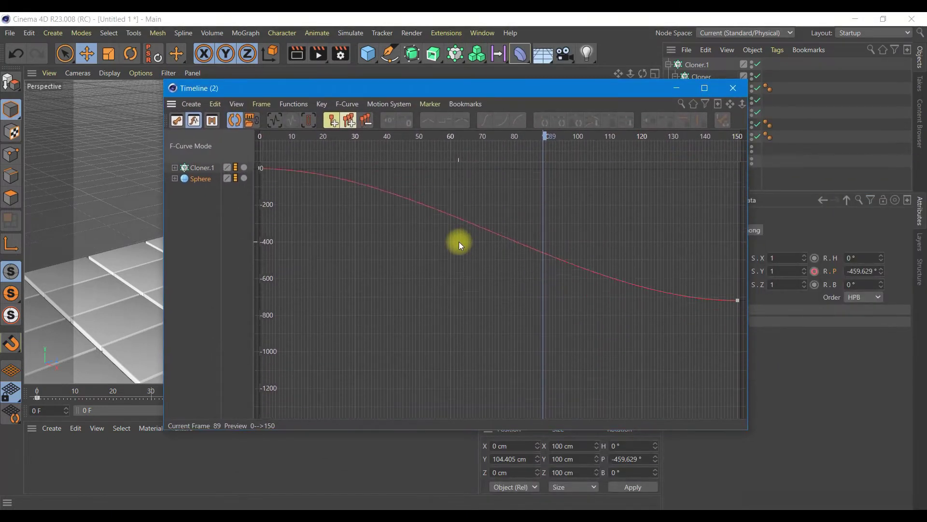
scroll(459, 242, "down", 3)
scroll(488, 243, "down", 2)
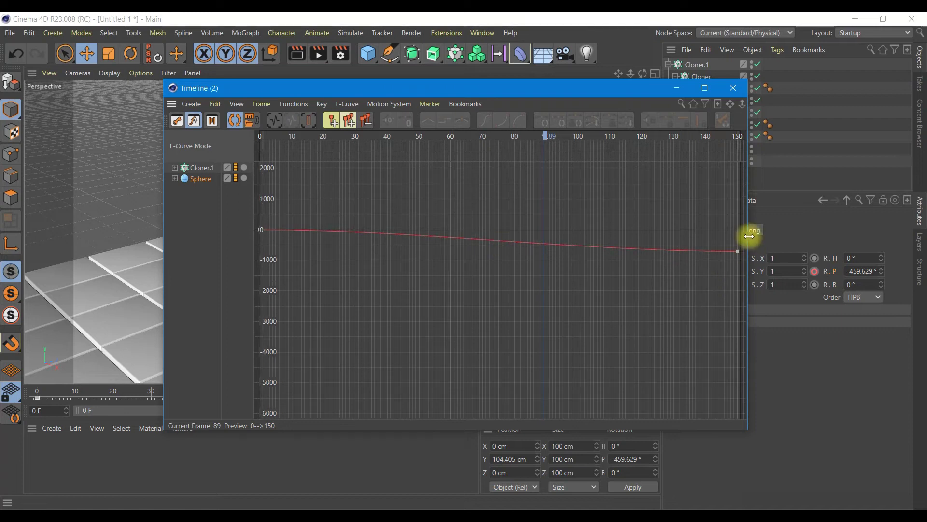
mouse_move(745, 239)
left_mouse_down()
mouse_move(247, 223)
mouse_move(248, 231)
left_mouse_up()
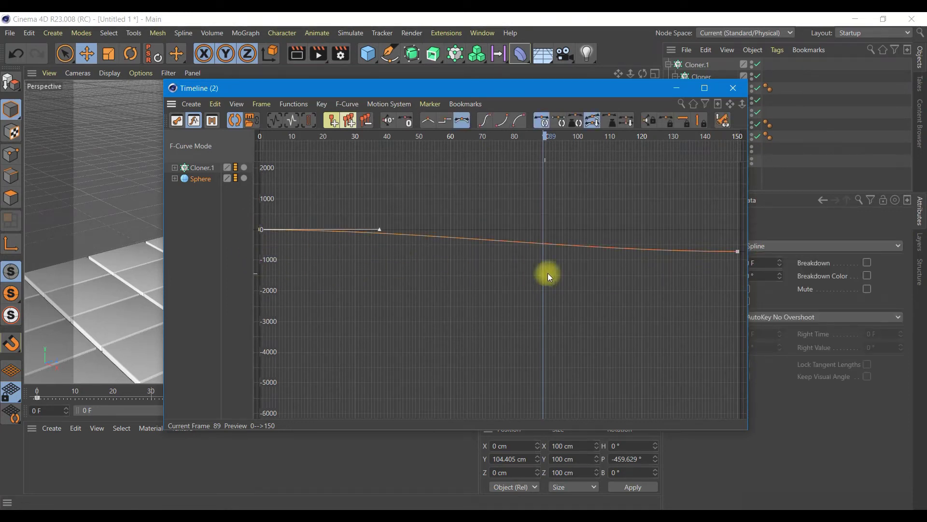
left_click(428, 120)
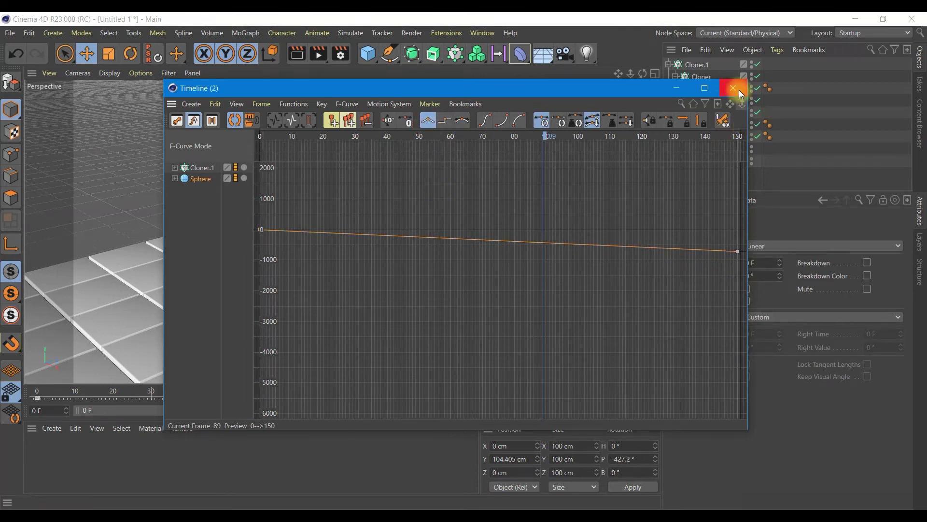
left_click(733, 88)
- Play back to check the constant-speed spin, then return to the single perspective view
left_click(351, 411)
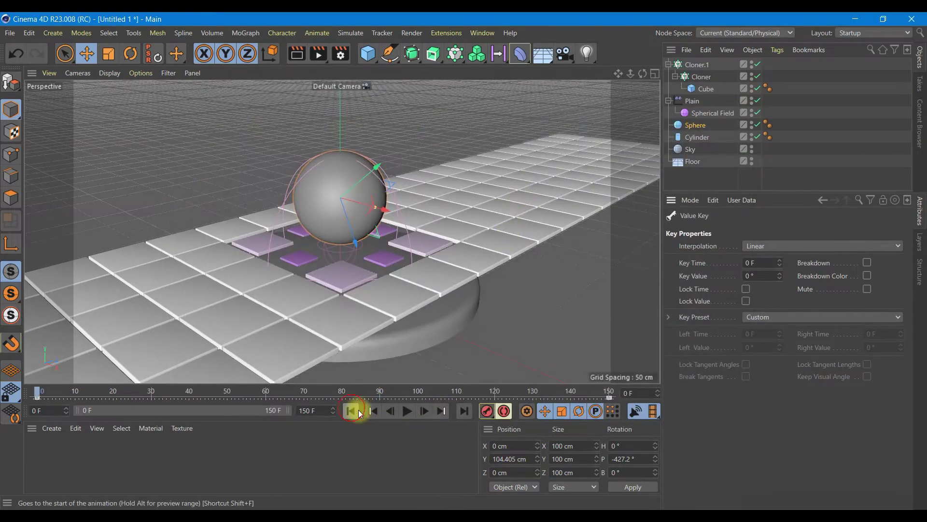
left_click(407, 411)
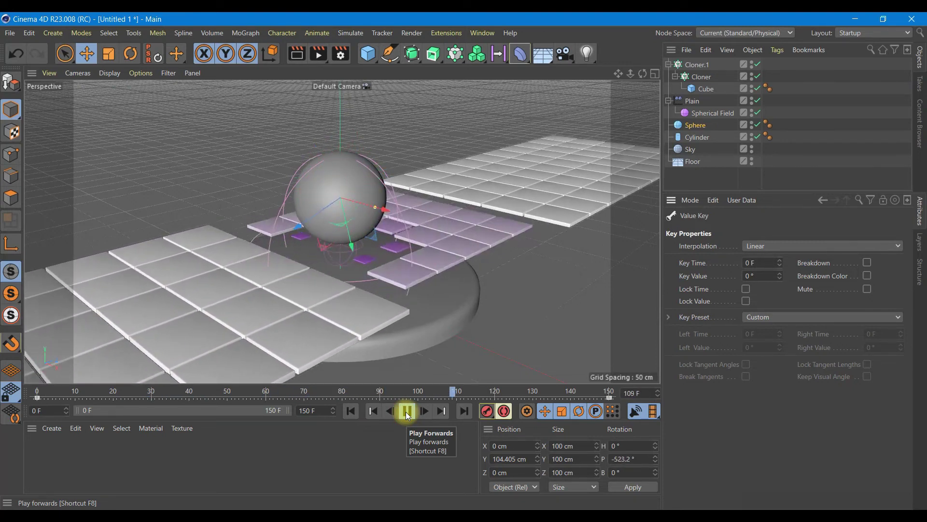
left_click(407, 411)
middle_click(510, 249)
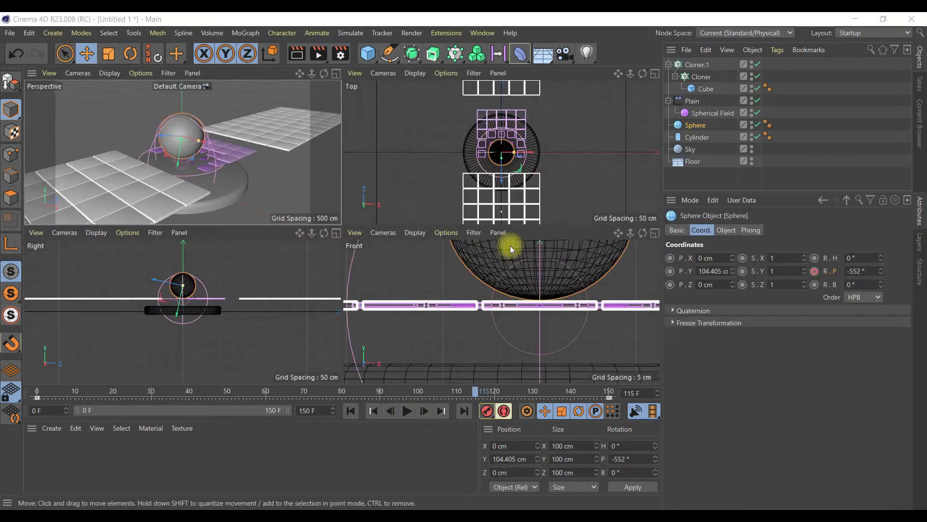
left_click(336, 73)
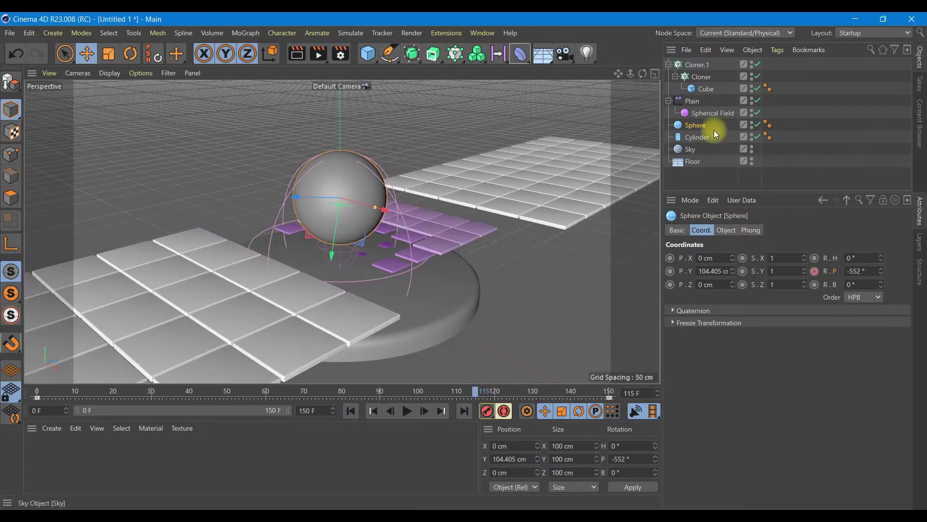
- Set the Spherical Field's remapping contour mode to Curve and invert the remapping
left_click(704, 116)
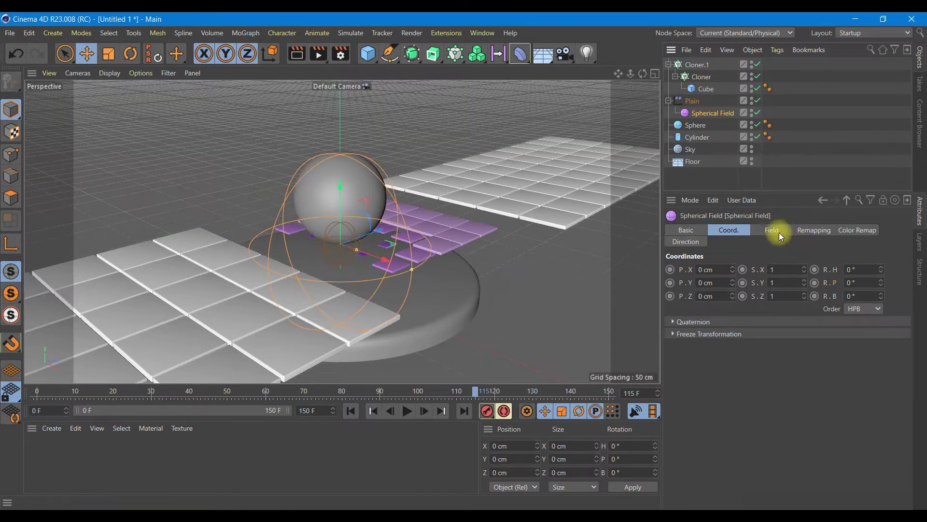
left_click(828, 231)
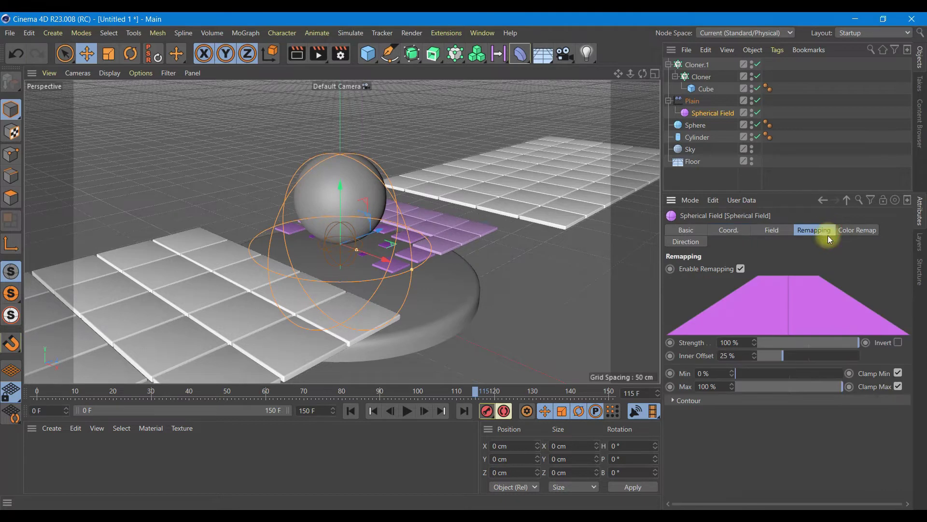
left_click(673, 401)
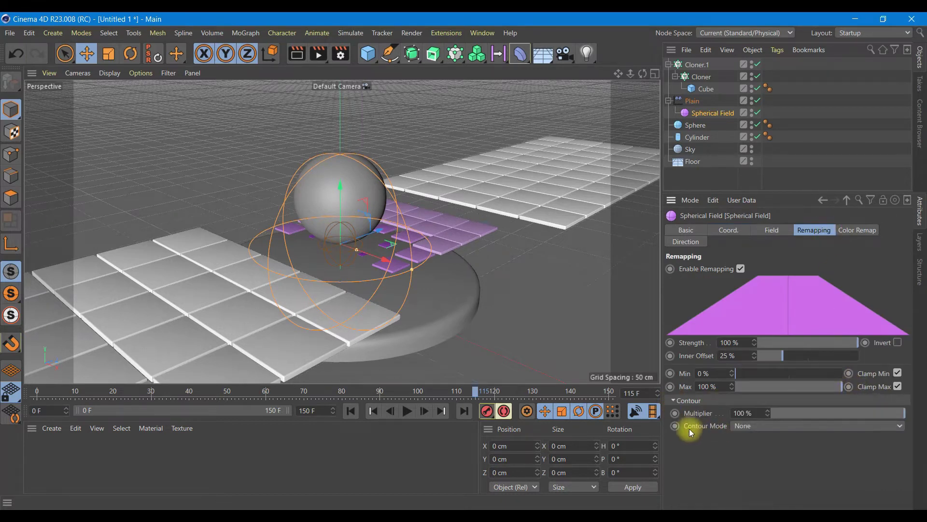
left_click(769, 425)
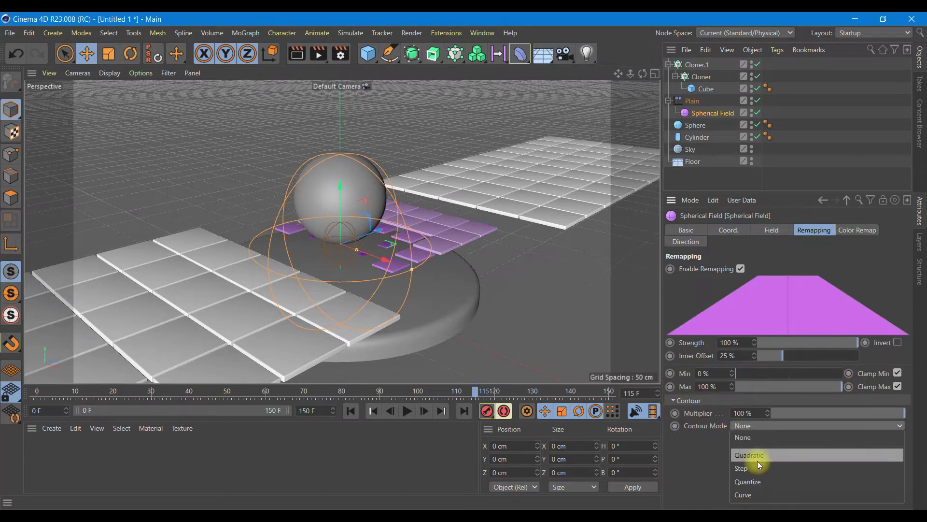
left_click(743, 495)
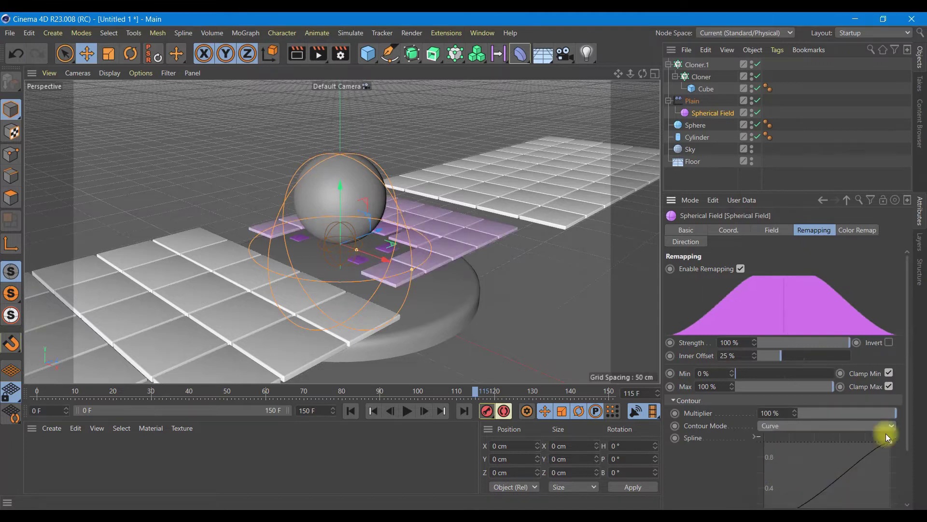
left_click(888, 342)
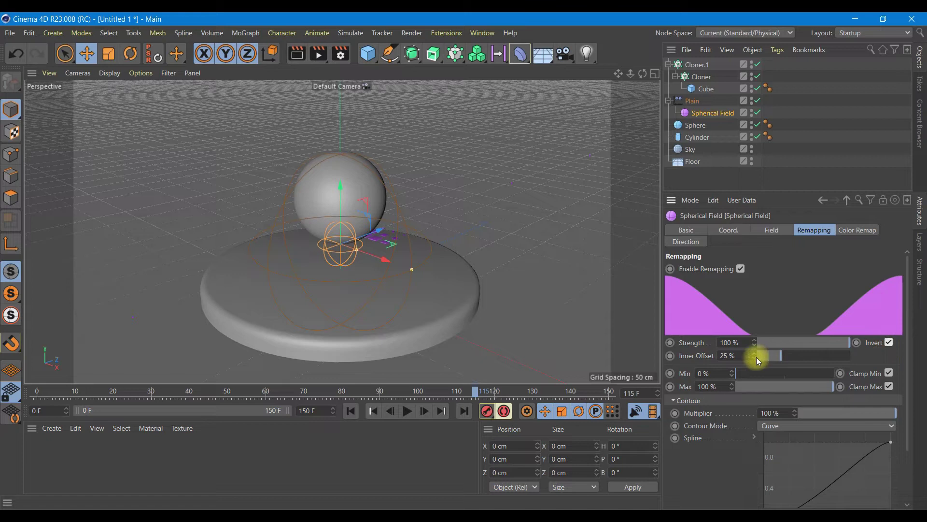
- Set the Inner Offset to 40%, enlarge it in the viewport, and preview playback
left_click(732, 356)
type("40")
key("Return")
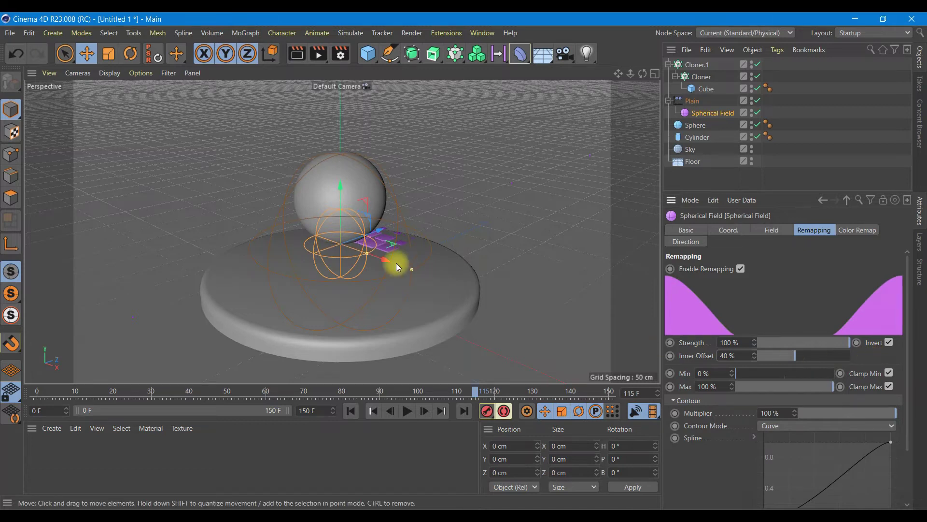
mouse_move(368, 254)
left_mouse_down()
mouse_move(388, 262)
mouse_move(375, 257)
left_mouse_up()
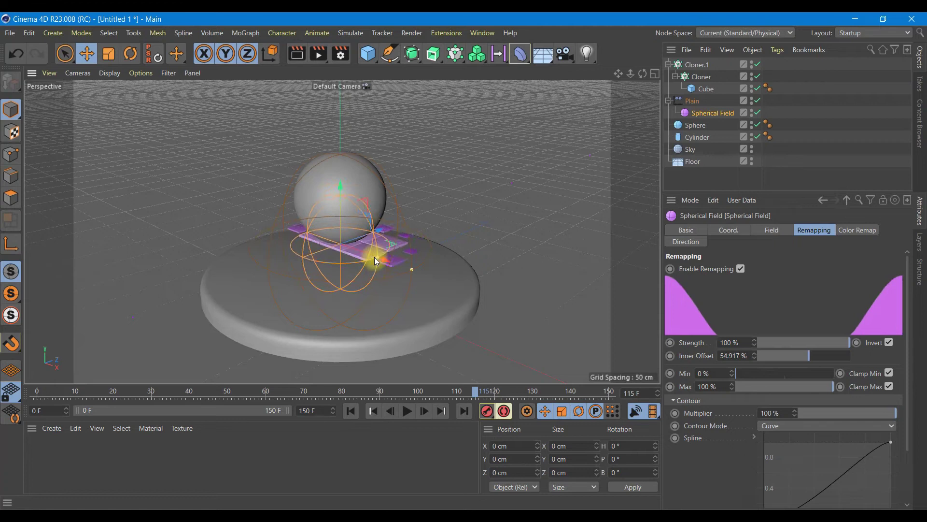
left_click(354, 414)
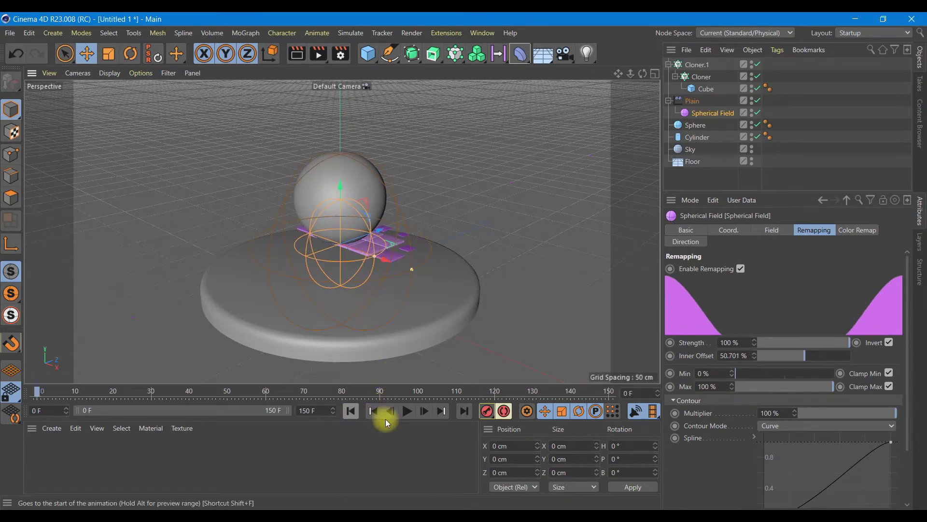
left_click(407, 412)
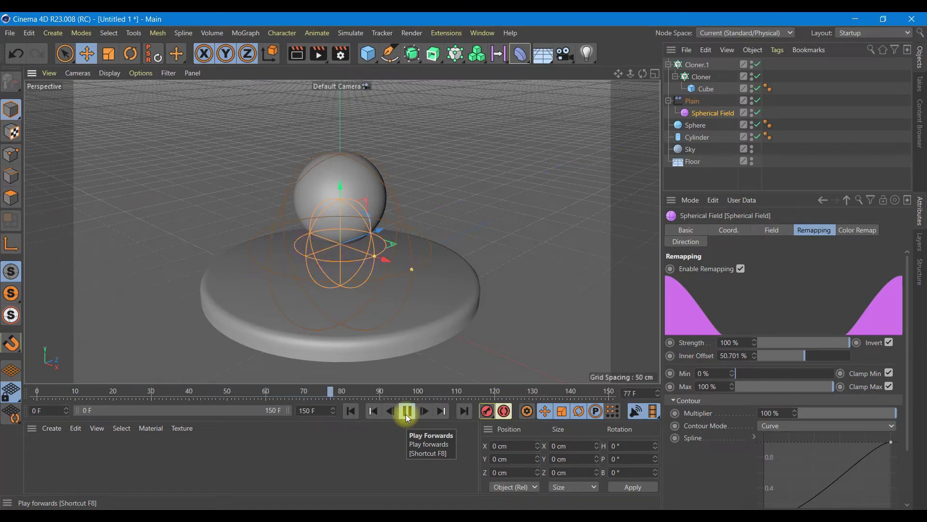
left_click(406, 413)
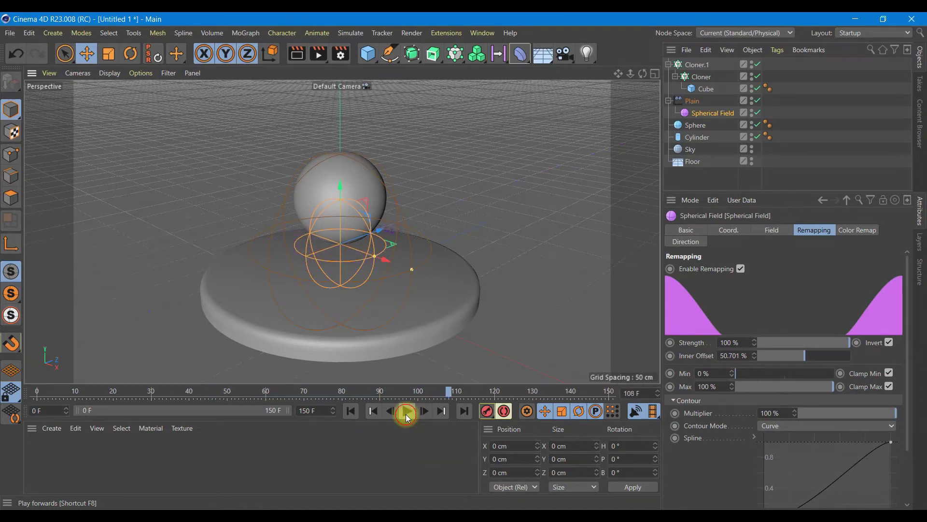
left_click(347, 410)
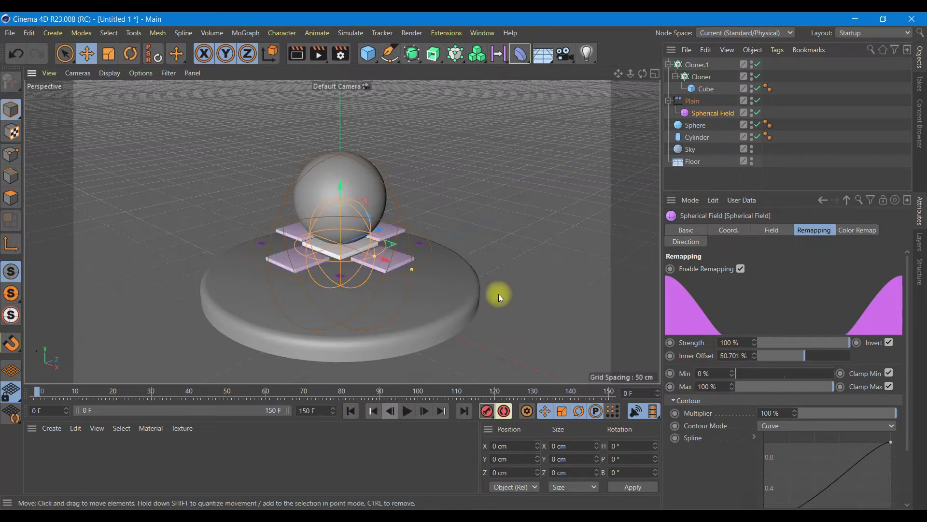
- Lower the Inner Offset to about 41%, test playback, then re-enter 40%
left_click_drag(377, 260, 367, 255)
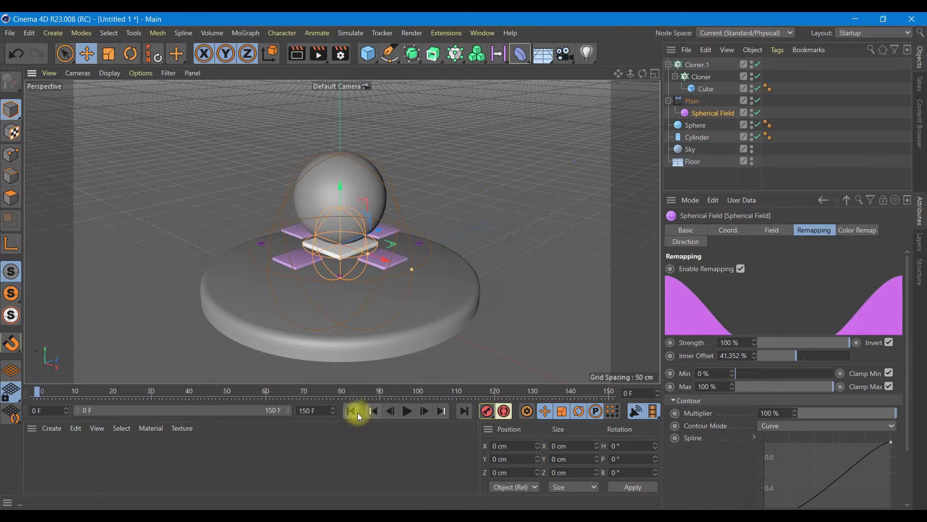
left_click(405, 412)
left_click(407, 415)
left_click(736, 355)
type("40")
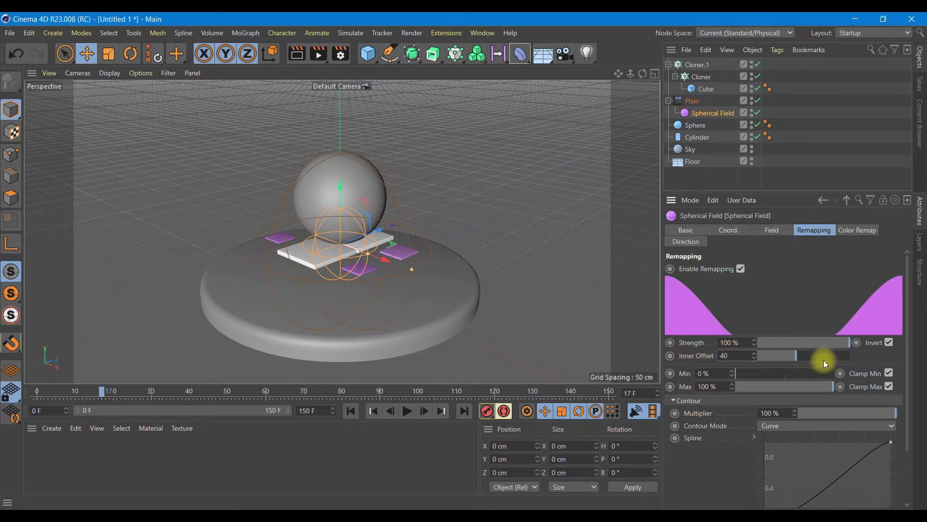
key("Return")
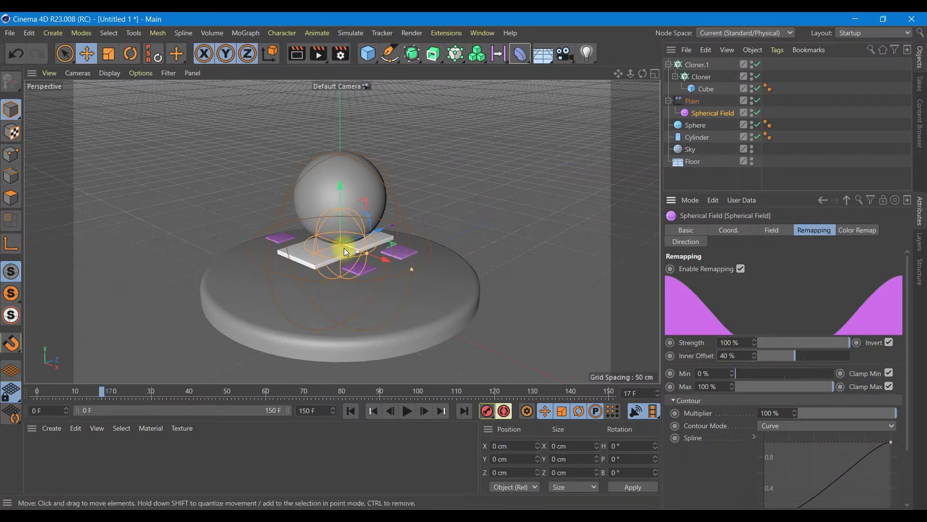
- Preview the sliding clones from frame 0 with the 40% Inner Offset
scroll(338, 209, "up", 2)
scroll(338, 209, "up", 3)
scroll(338, 209, "up", 3)
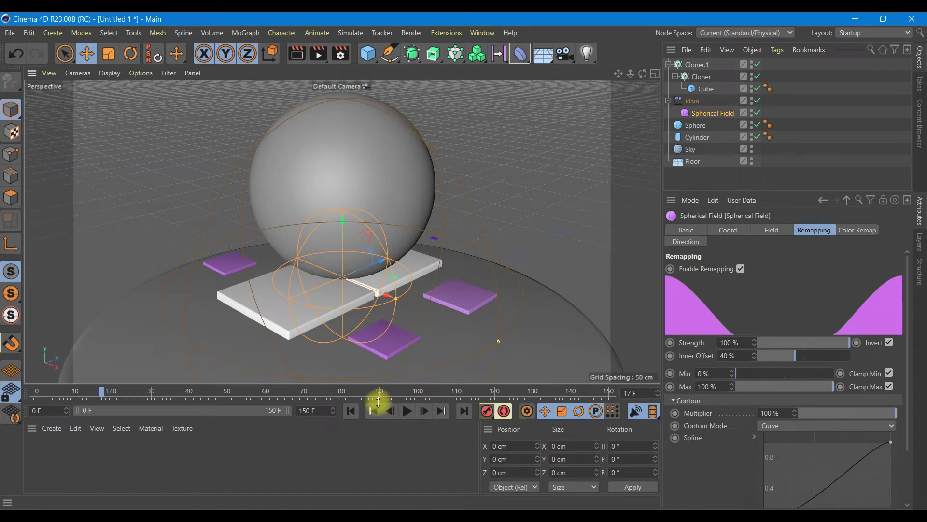
left_click(352, 411)
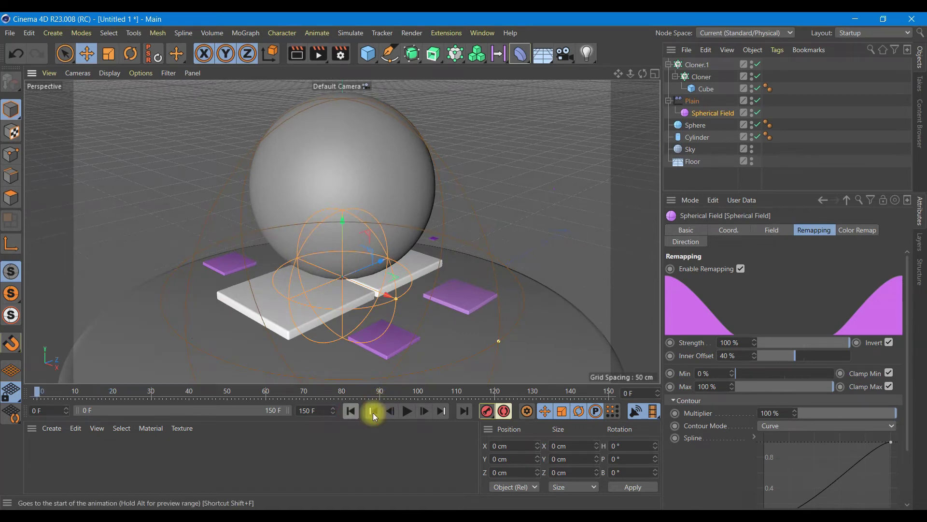
left_click(406, 414)
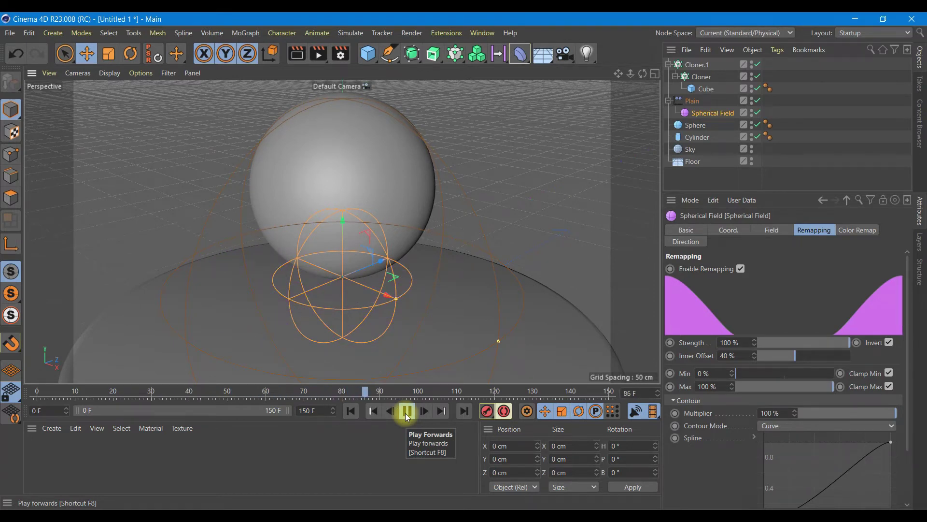
left_click(407, 413)
- Try contour mode None on the Spherical Field and preview the falloff
left_click(350, 411)
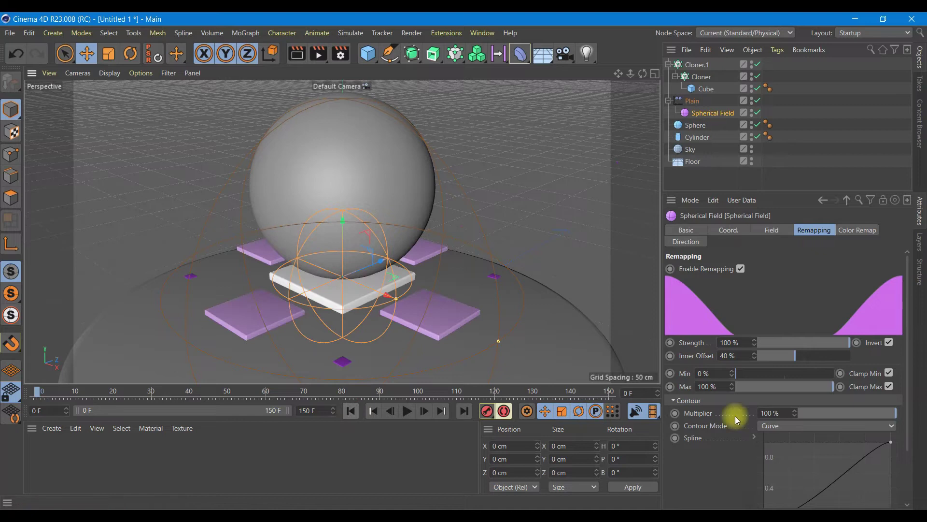
left_click(766, 425)
left_click(762, 434)
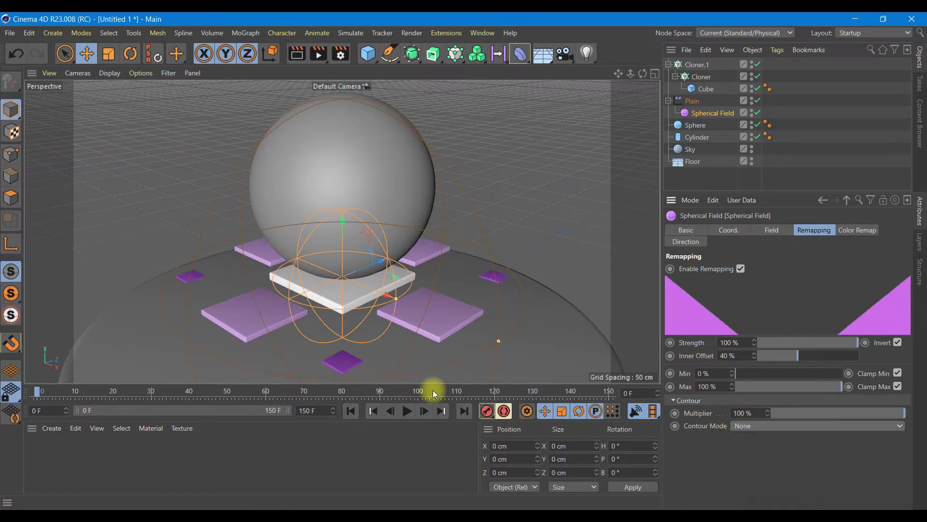
scroll(436, 256, "down", 2)
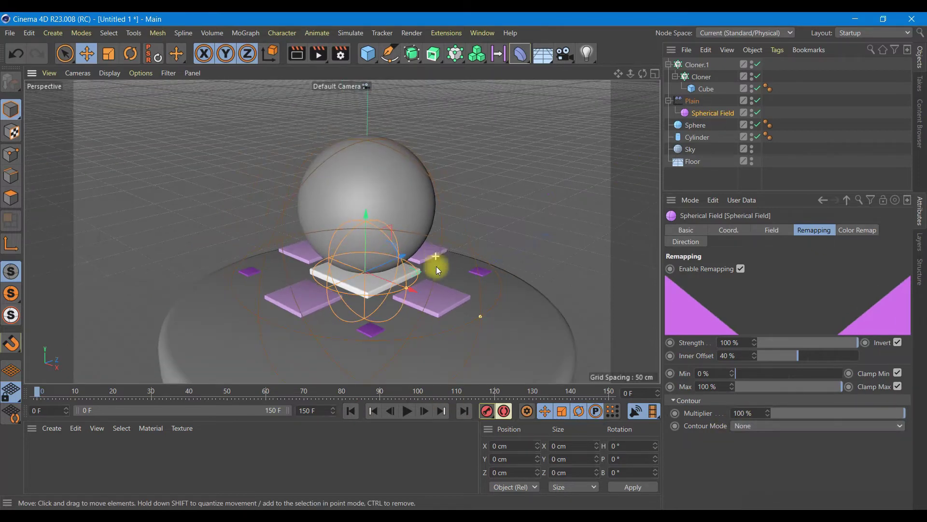
left_click(407, 411)
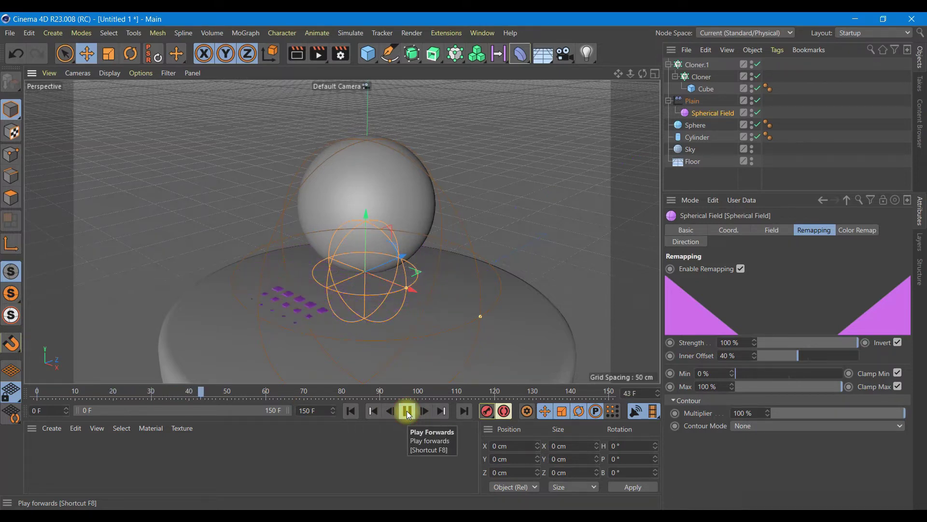
left_click(407, 411)
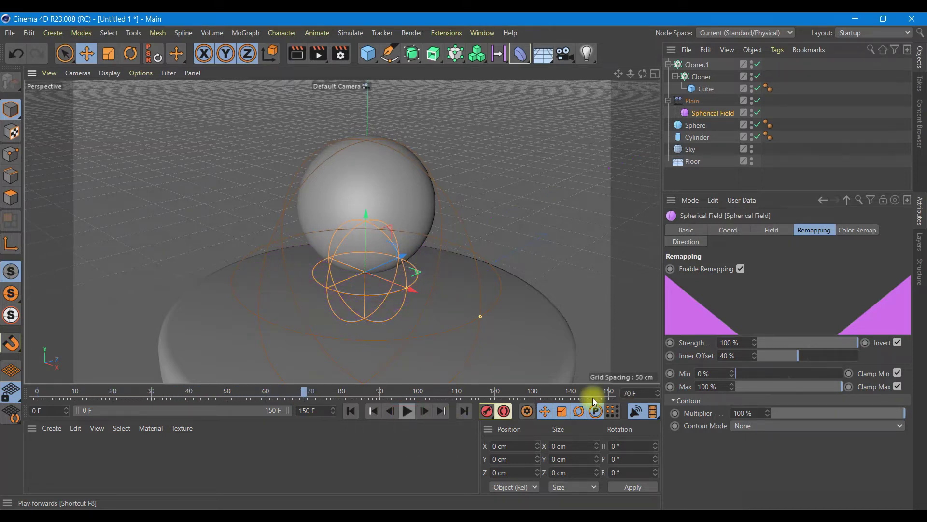
- Keep remapping inverted, shrink the field's radius and inner offset to ~38.8%, and restore Curve contour
left_click(897, 342)
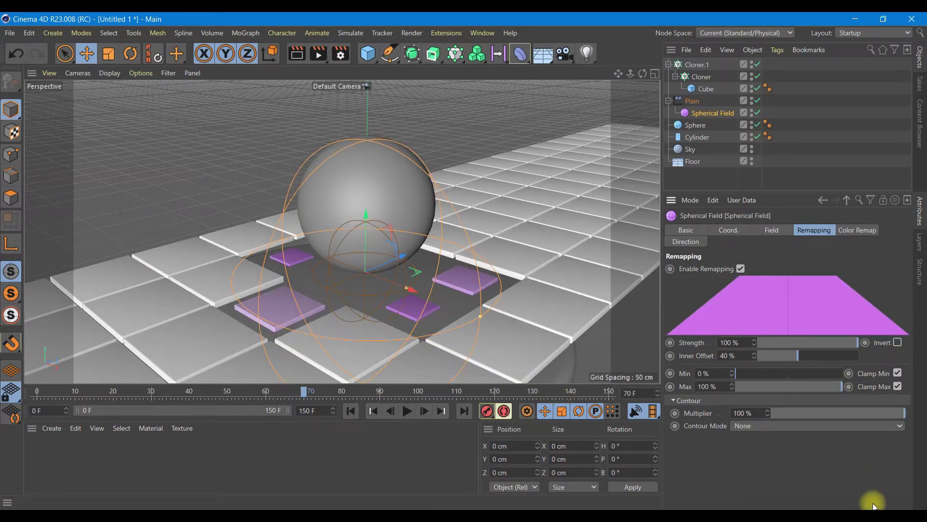
left_click(897, 343)
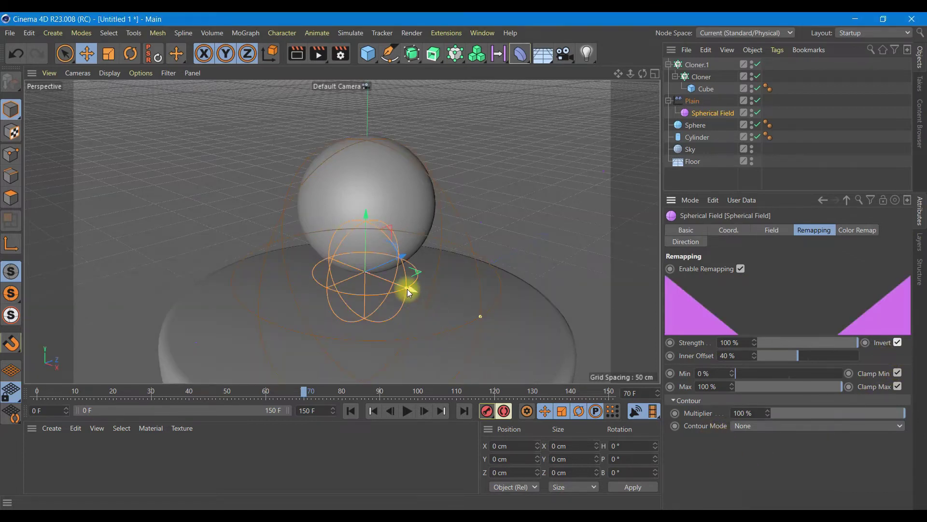
left_click(407, 289)
left_click_drag(407, 288, 404, 288)
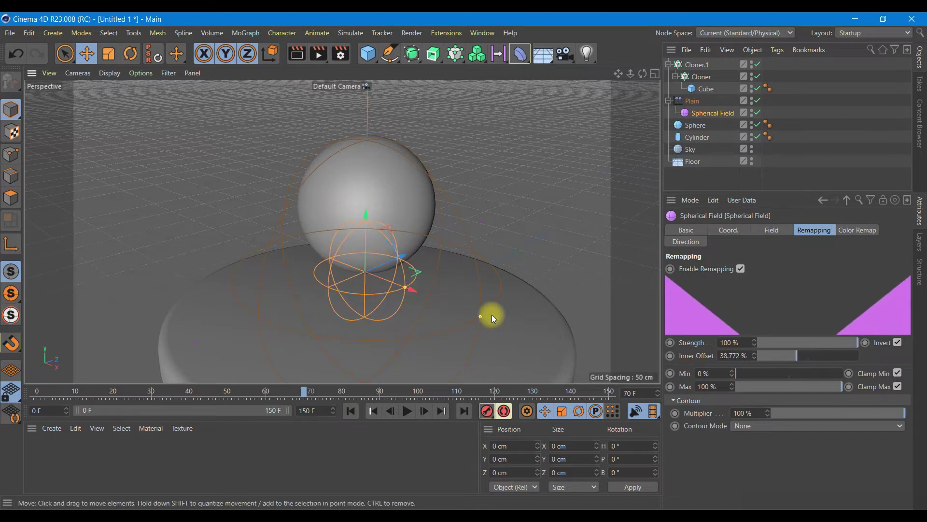
left_click_drag(463, 309, 450, 306)
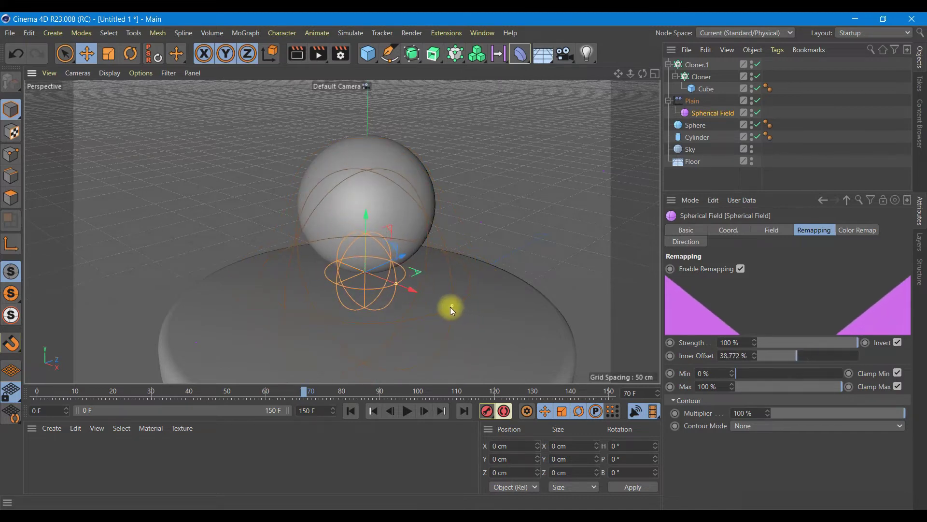
left_click(728, 428)
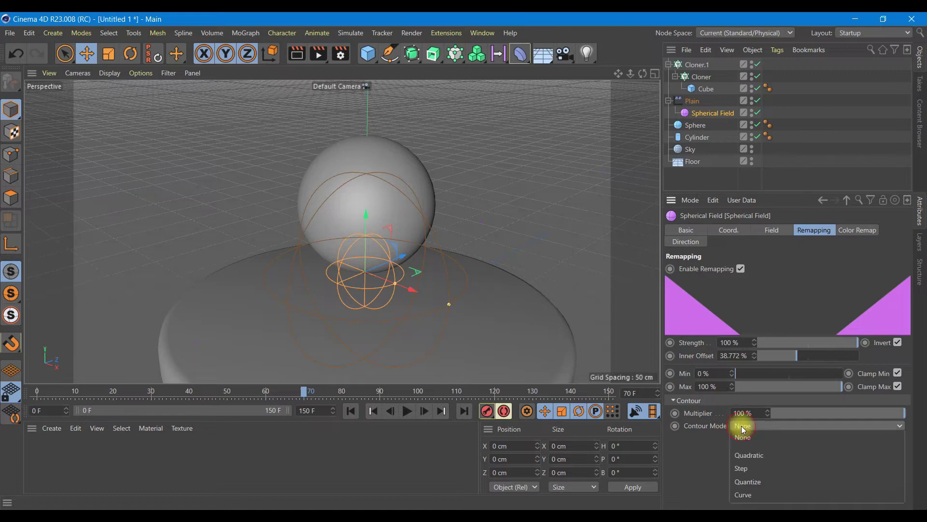
left_click(736, 490)
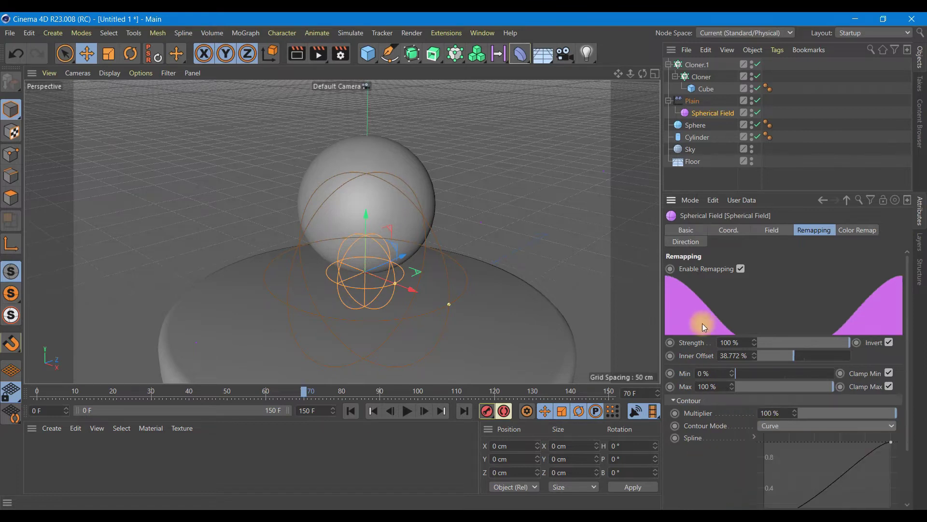
- Keyframe Cloner.1's Z position at -920 cm on frame 150
left_click(697, 65)
left_click(716, 231)
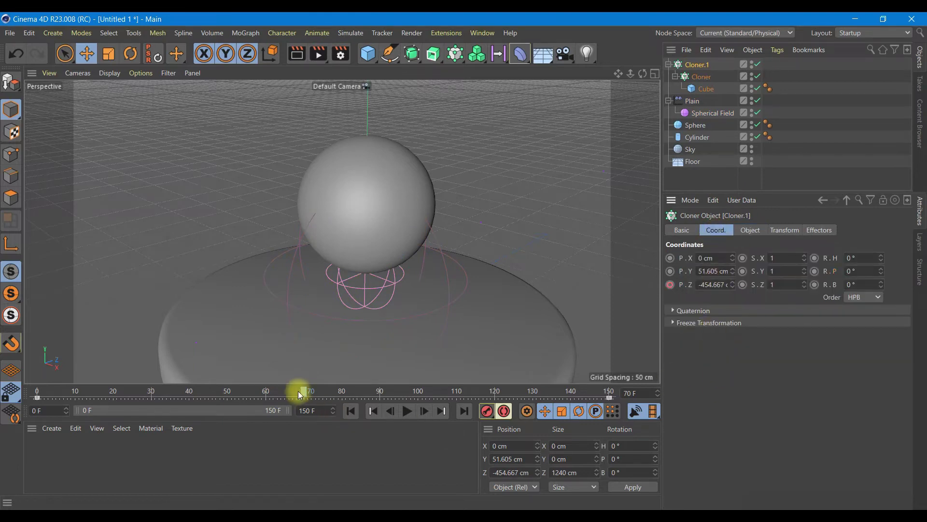
left_click_drag(303, 391, 620, 395)
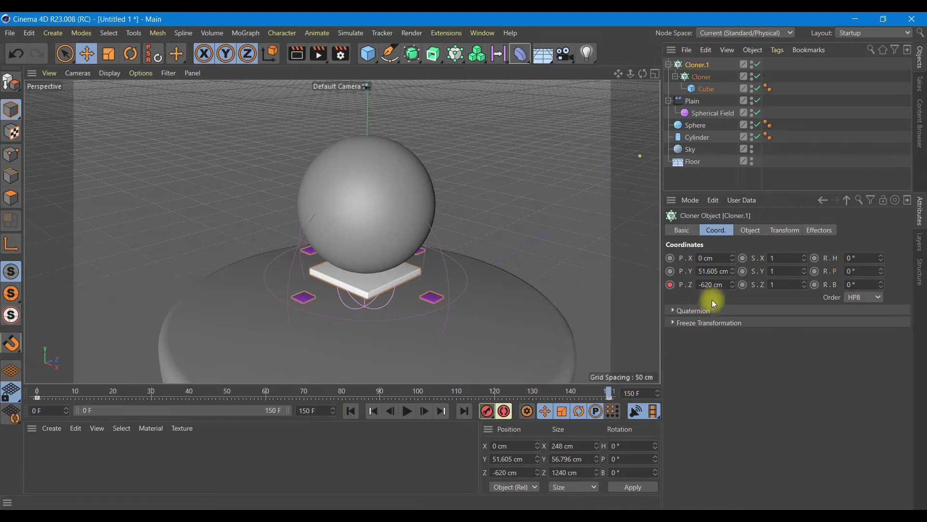
double_click(724, 285)
key("BackSpace")
type("-92")
type("0")
key("Return")
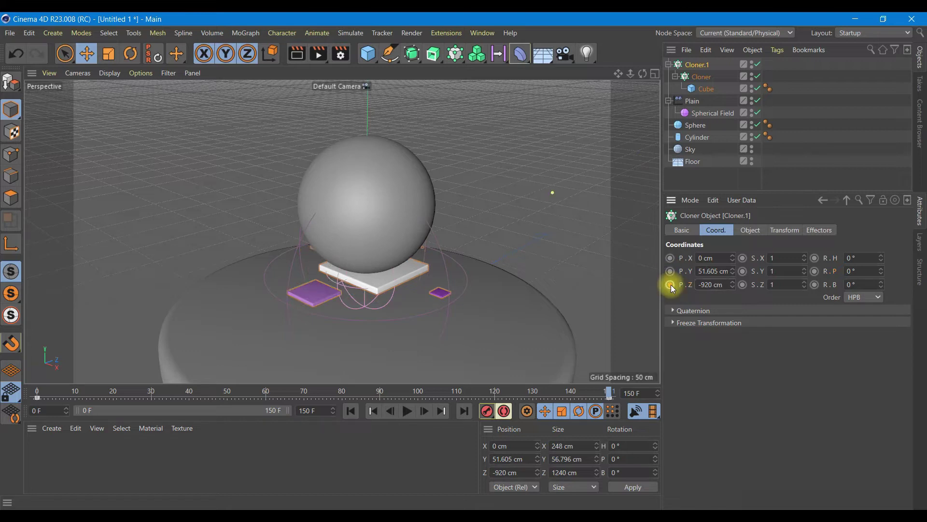
left_click(671, 285)
- Play the longer slide from frame 0 to check the glide
left_click(351, 411)
left_click(406, 411)
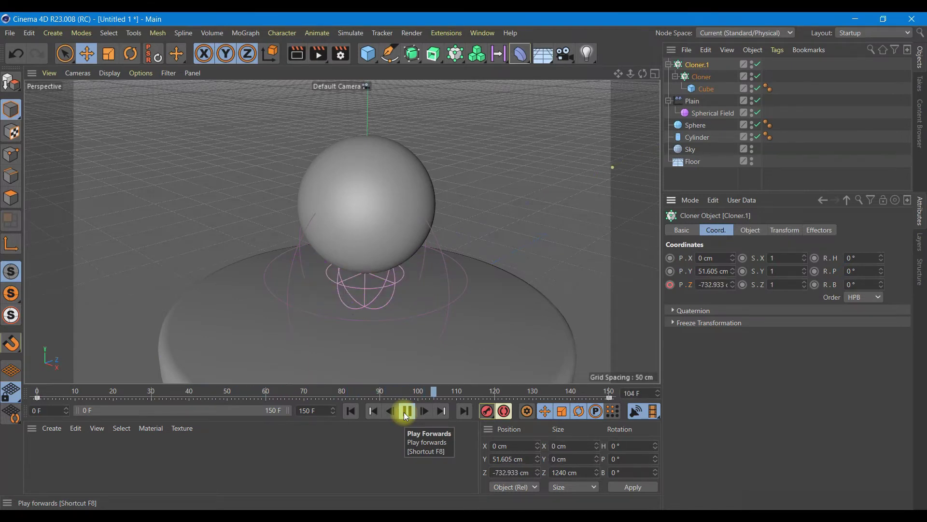
left_click(406, 411)
left_click(348, 411)
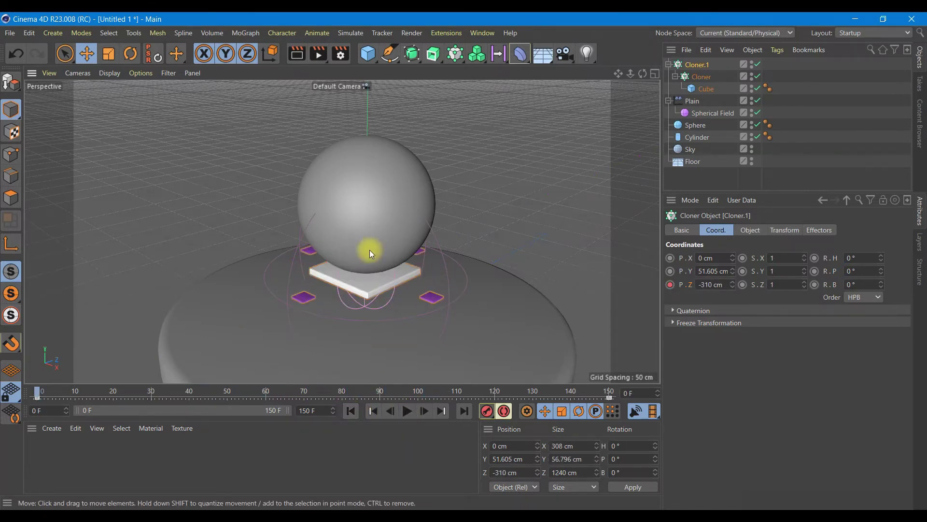
scroll(370, 250, "down", 3)
scroll(369, 250, "down", 3)
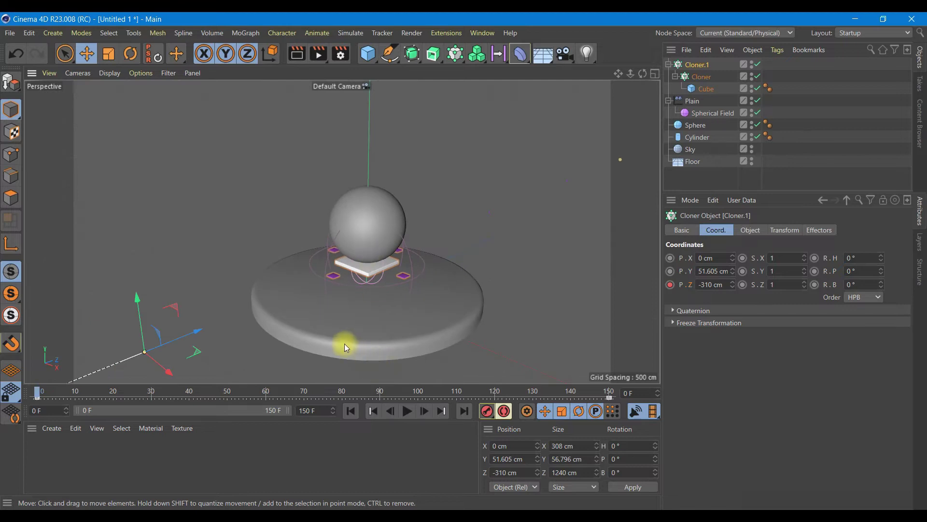
scroll(346, 347, "up", 3)
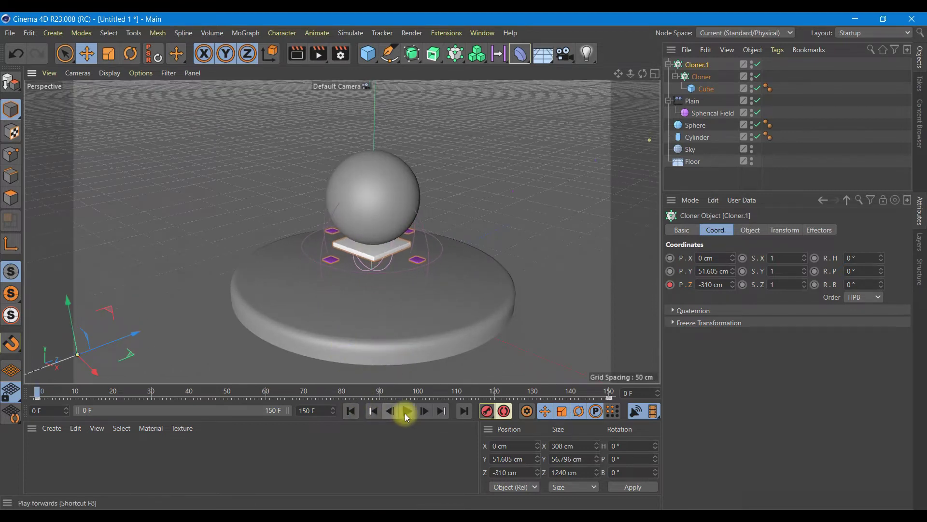
left_click(313, 410)
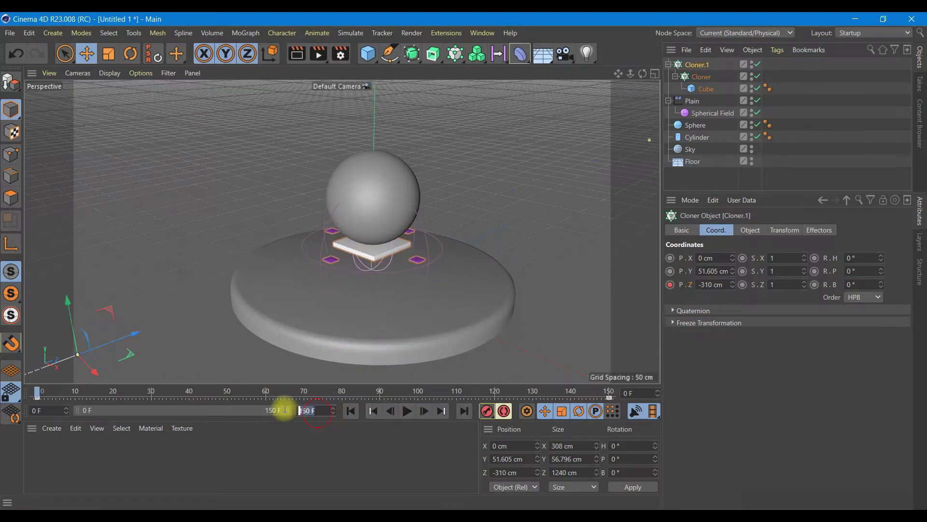
- Extend the animation to 300 frames, move the -920 cm key to frame 300, and play
type("300")
left_click(361, 455)
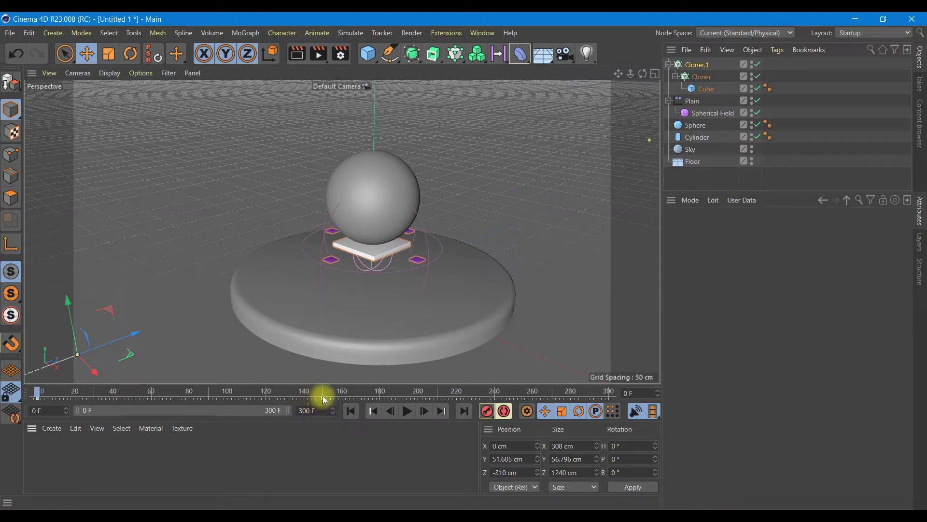
left_click_drag(325, 400, 590, 400)
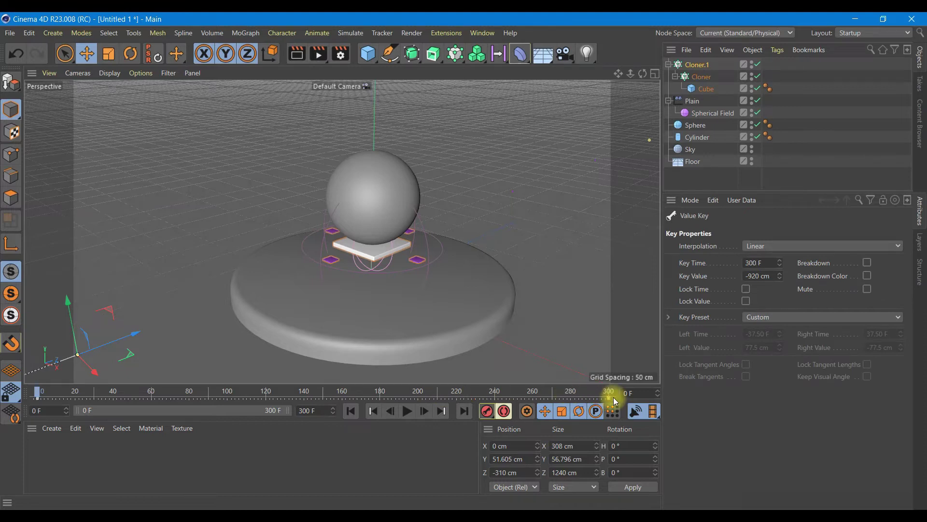
left_click(407, 412)
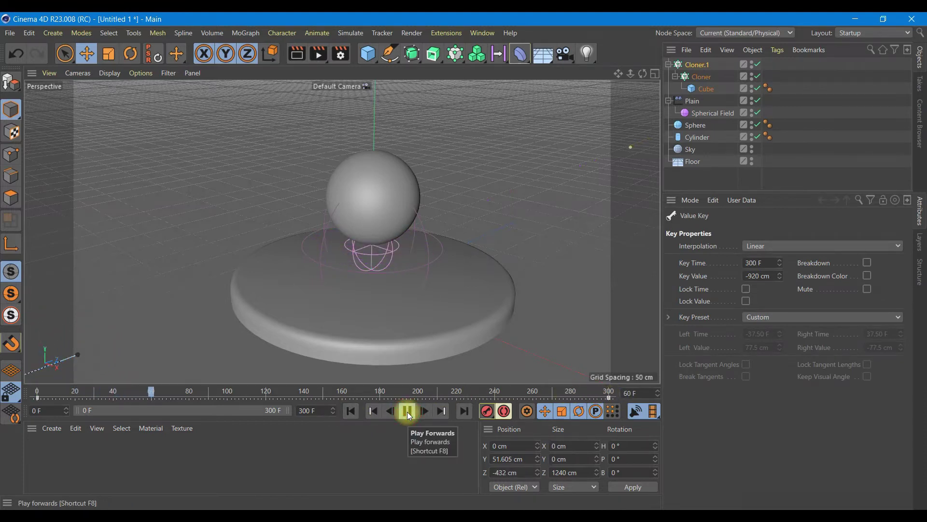
left_click(408, 411)
left_click(351, 411)
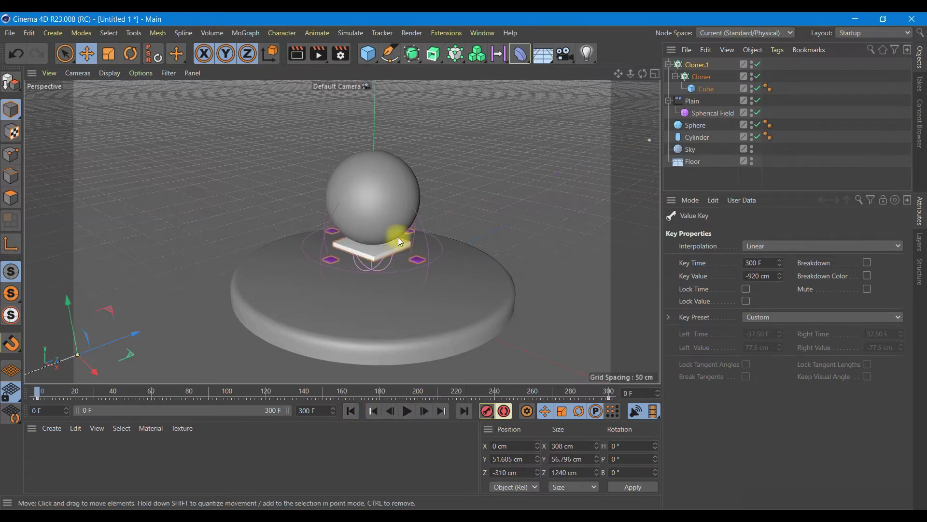
- Widen the Spherical Field's inner offset to about 75.854% in the viewport
scroll(398, 234, "up", 3)
scroll(399, 235, "up", 2)
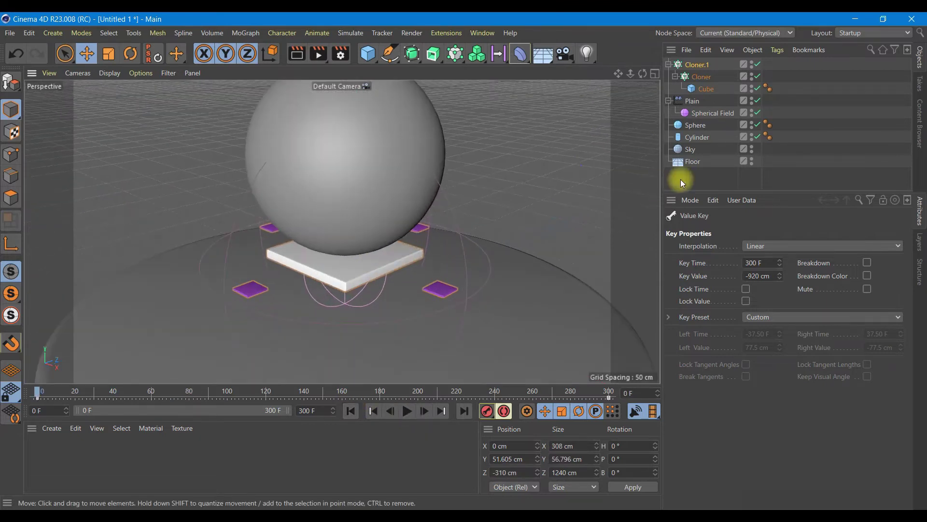
left_click(701, 113)
left_click_drag(399, 274, 430, 294)
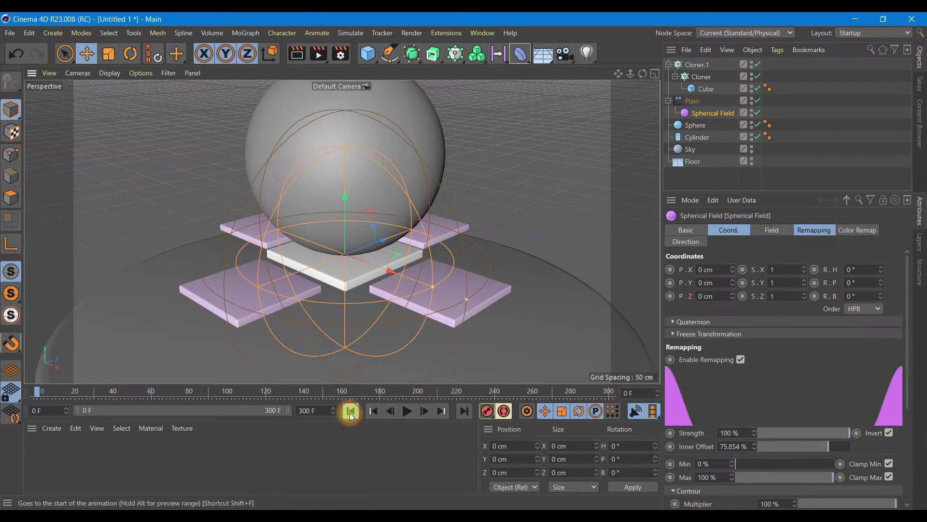
- Play the animation, then un-invert the Spherical Field's remapping
left_click(409, 412)
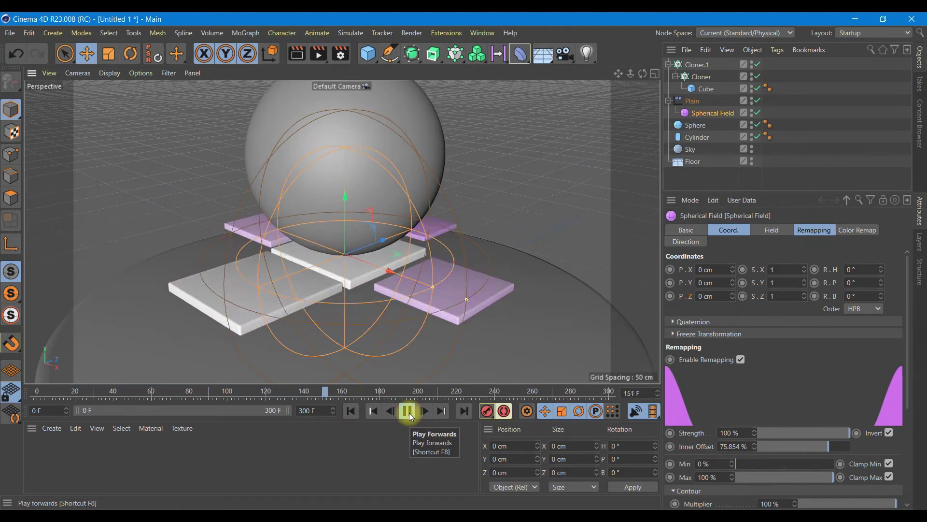
left_click(409, 412)
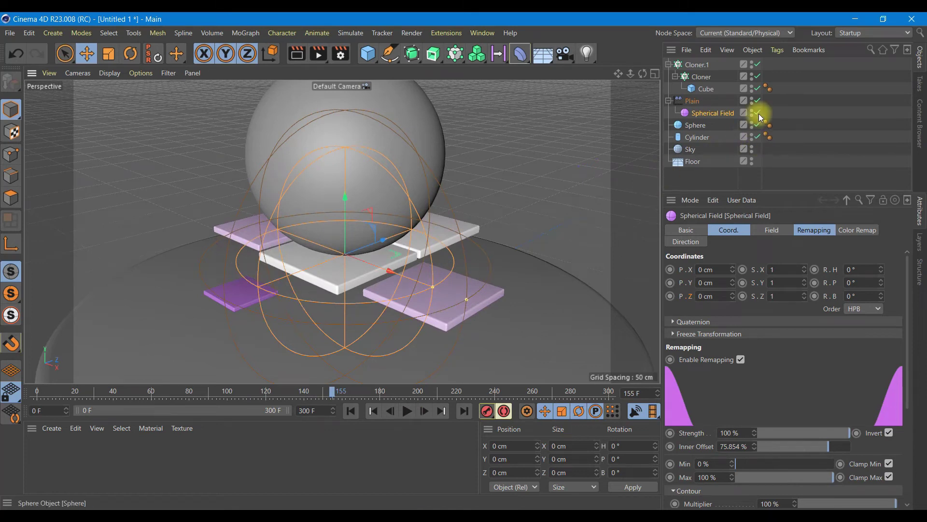
left_click(889, 432)
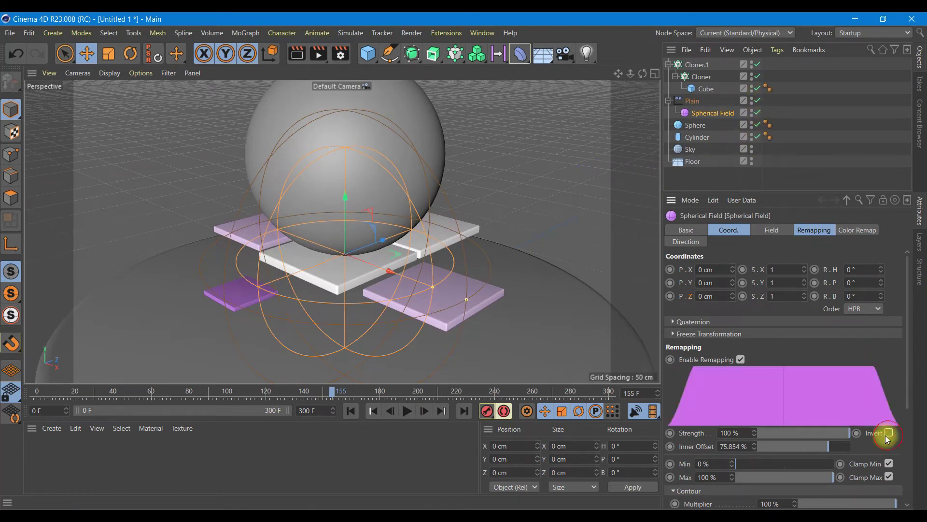
- Zoom out in perspective, then show Perspective, Top, Right and Front views at once
left_click_drag(367, 376, 383, 362, "alt")
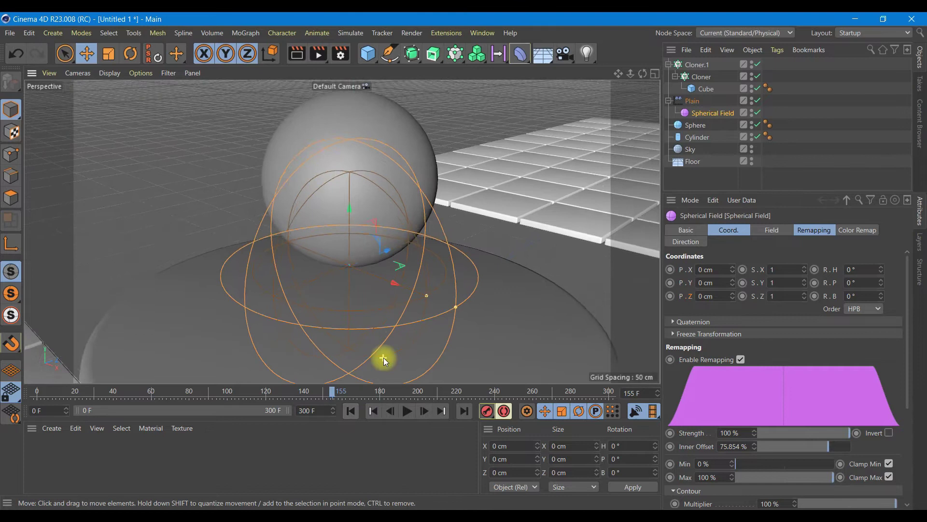
scroll(382, 358, "down", 5)
scroll(382, 358, "down", 3)
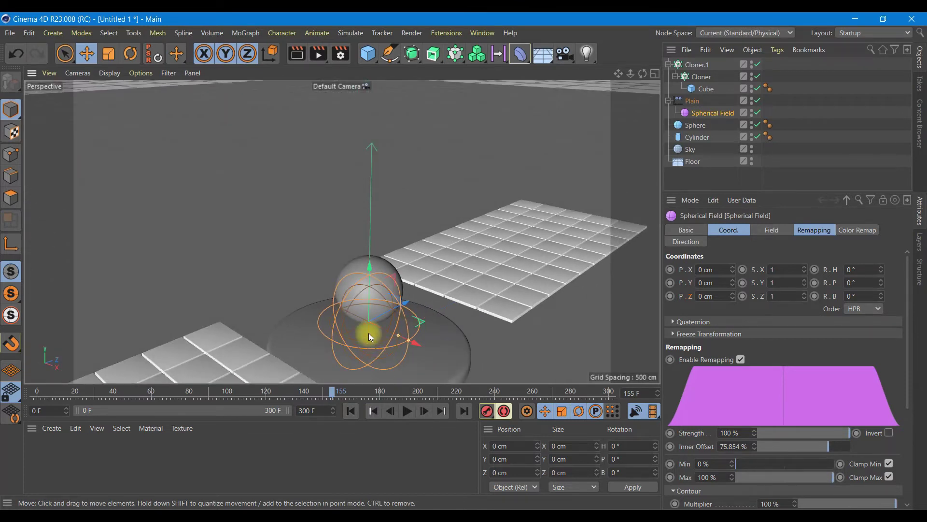
scroll(369, 333, "up", 2)
left_click(654, 74)
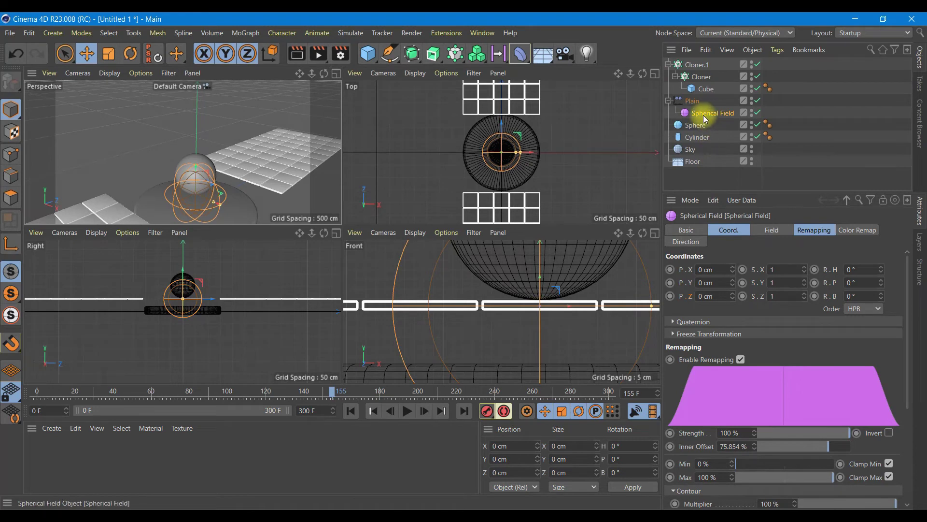
- Raise the Spherical Field to Y 1.75 cm and play the animation through frame 72
left_click_drag(539, 278, 540, 274)
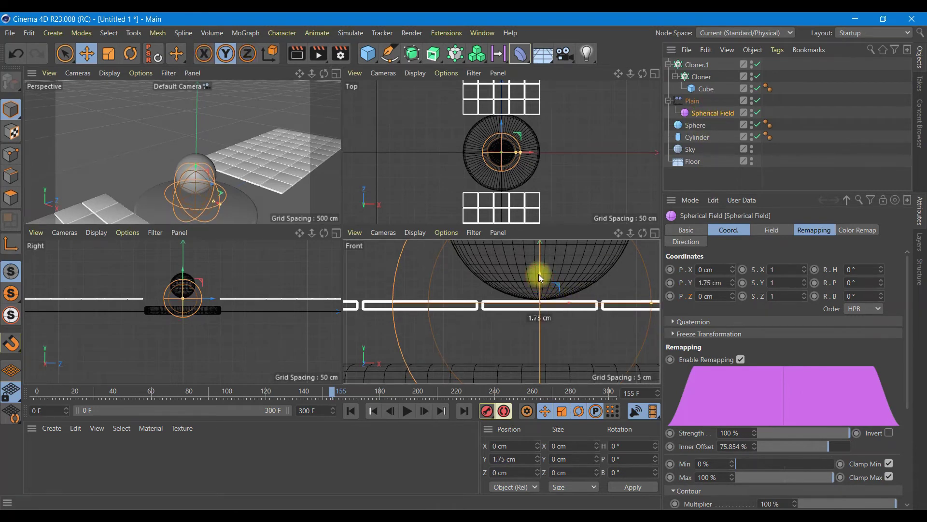
left_click(335, 74)
left_click(354, 411)
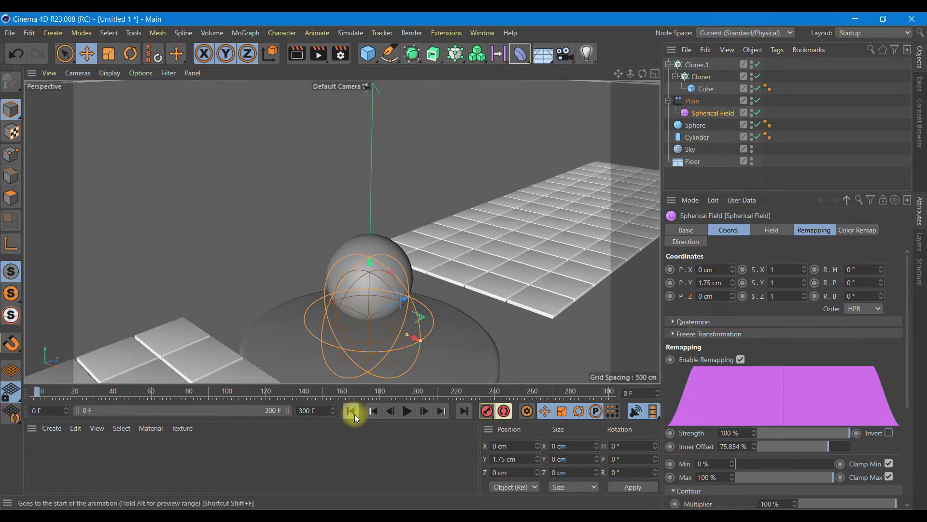
left_click(406, 412)
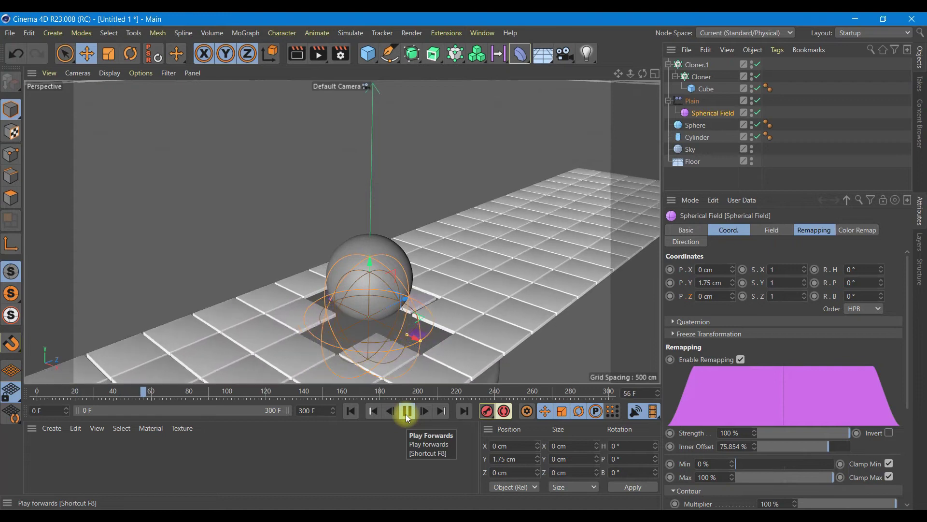
left_click(406, 414)
- Invert the Spherical Field's remapping and rewind to frame 0 in the four-view layout
left_click(889, 433)
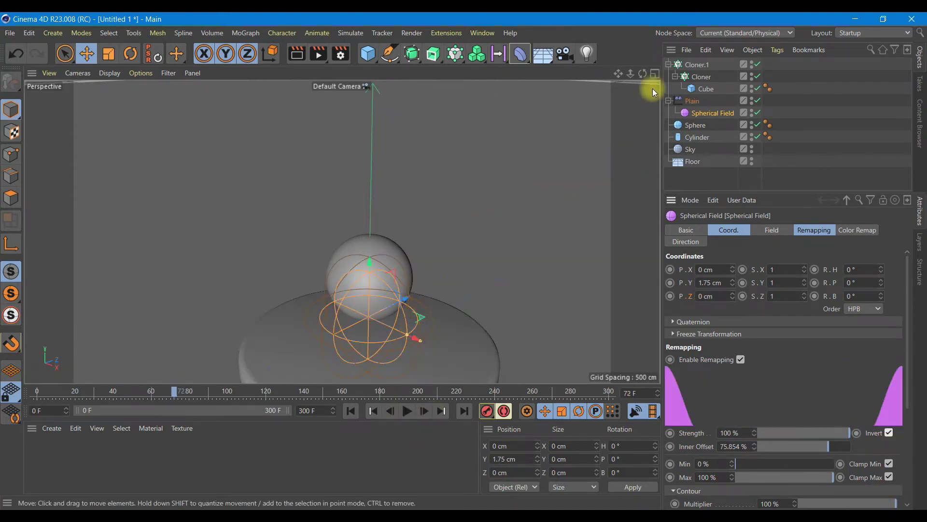
left_click(654, 73)
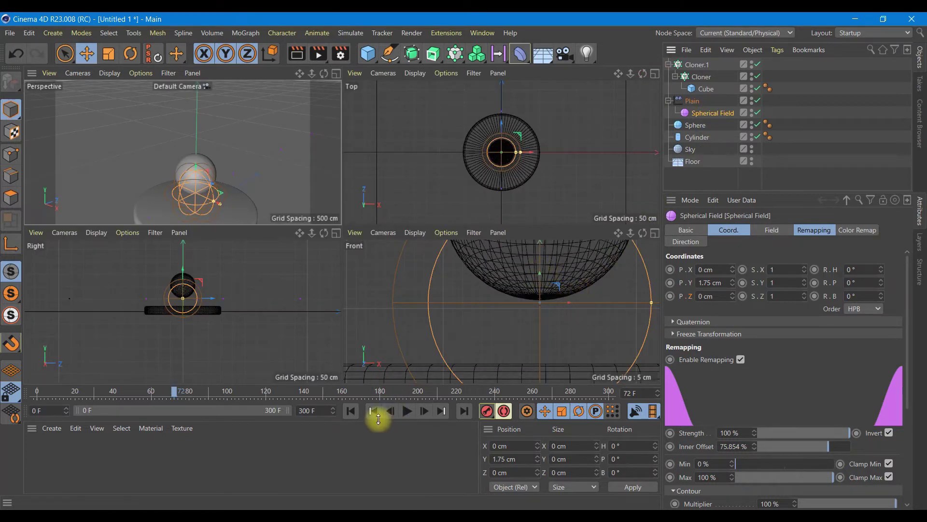
left_click(351, 410)
scroll(537, 310, "up", 5)
scroll(552, 274, "up", 2)
- Drop the Spherical Field to Y 0.363 cm and play in maximized Perspective until frame 237
left_click_drag(547, 248, 549, 260)
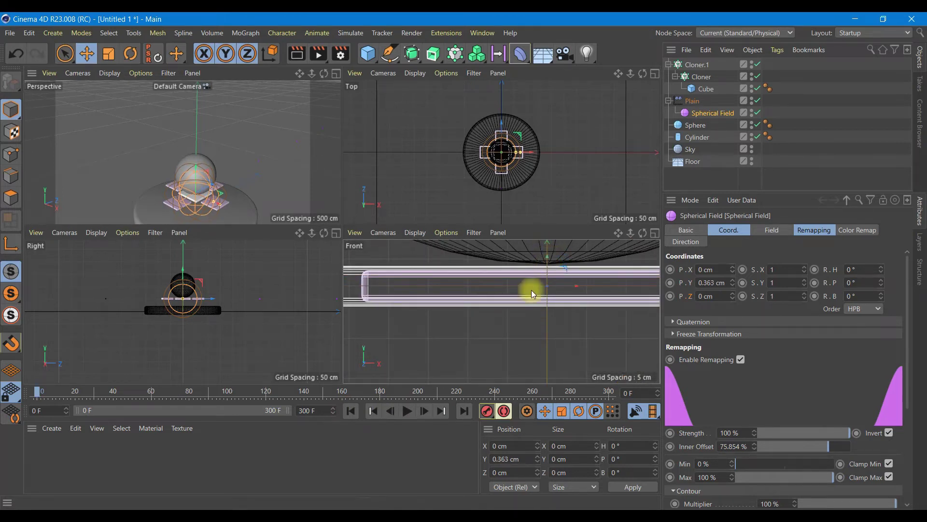
left_click(336, 75)
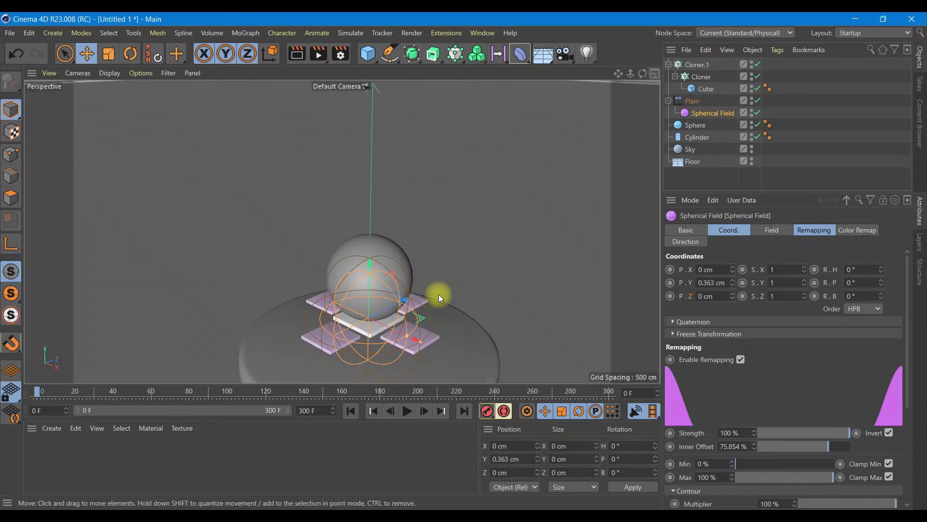
left_click(407, 412)
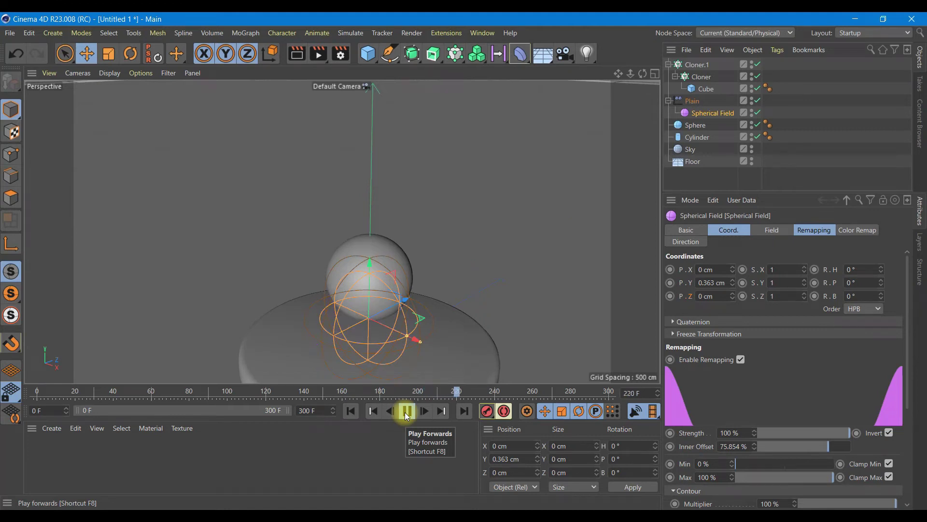
left_click(406, 411)
- With the Plain effector temporarily disabled, set Cloner.1's Count from 5 to 7
scroll(421, 234, "down", 3)
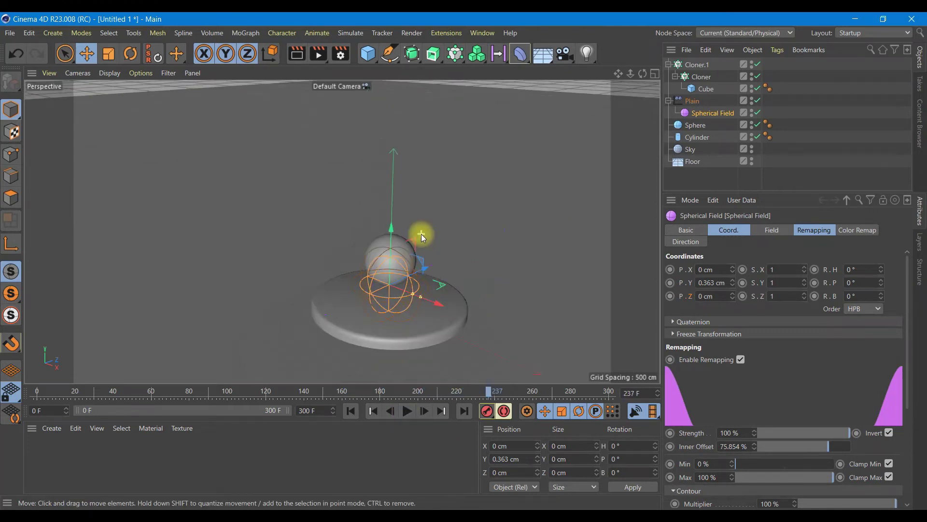
scroll(421, 234, "down", 2)
scroll(421, 234, "up", 2)
scroll(394, 304, "up", 3)
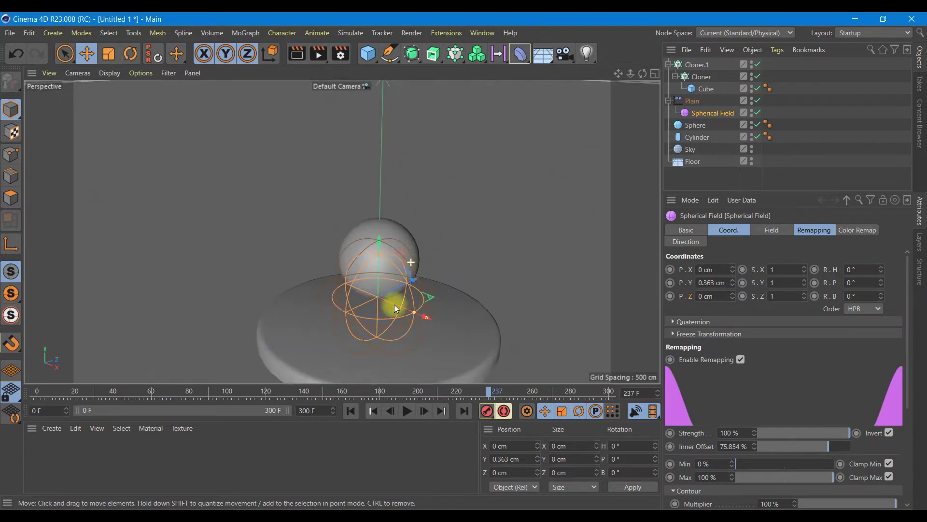
scroll(389, 315, "up", 3)
left_click(758, 100)
mouse_move(568, 303)
left_mouse_down("alt")
mouse_move(338, 216)
mouse_move(555, 216)
left_mouse_up("alt")
scroll(337, 216, "down", 2)
left_click(703, 65)
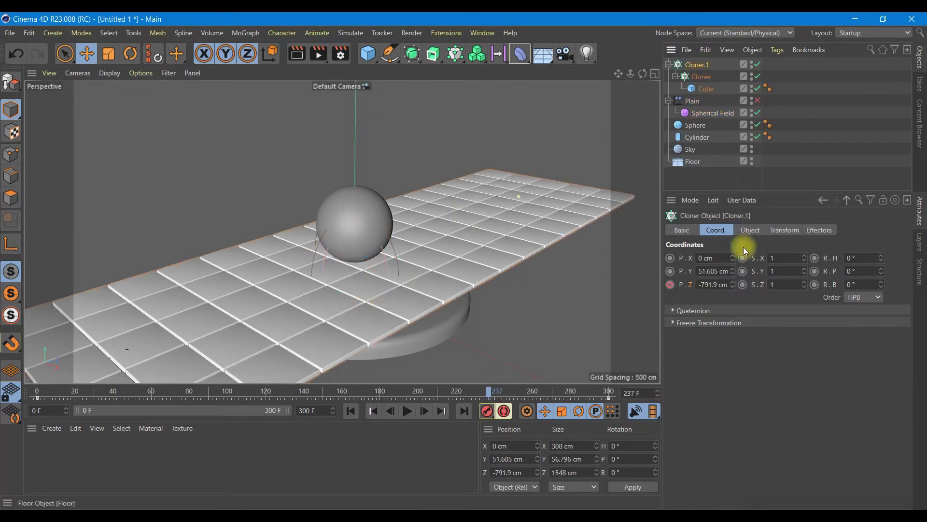
left_click(750, 230)
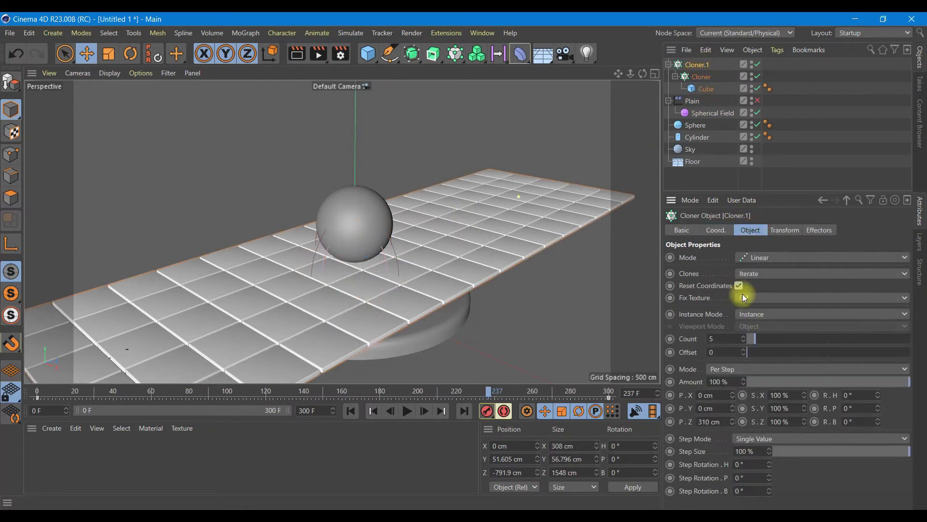
left_click(743, 337)
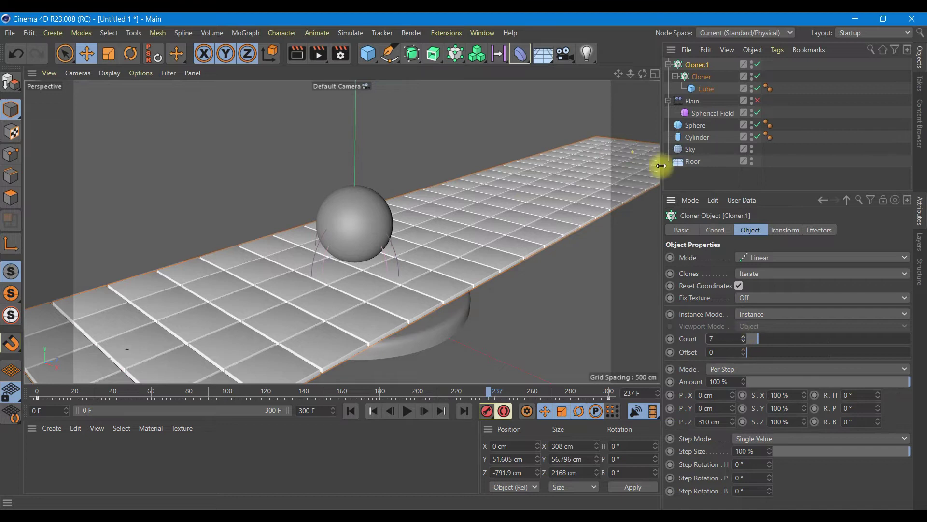
left_click(758, 100)
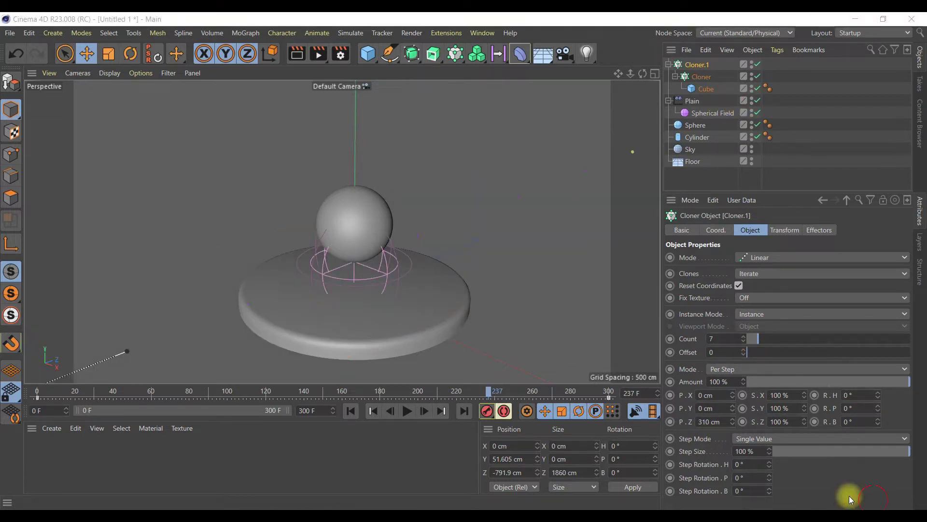
- Lift the Sphere to about Y 130.6 cm at frame 0
left_click(705, 126)
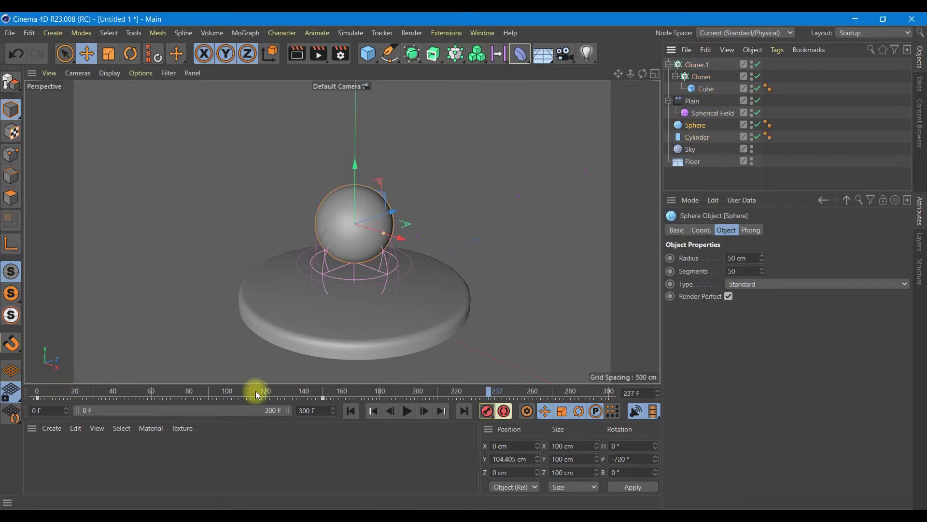
left_click(351, 410)
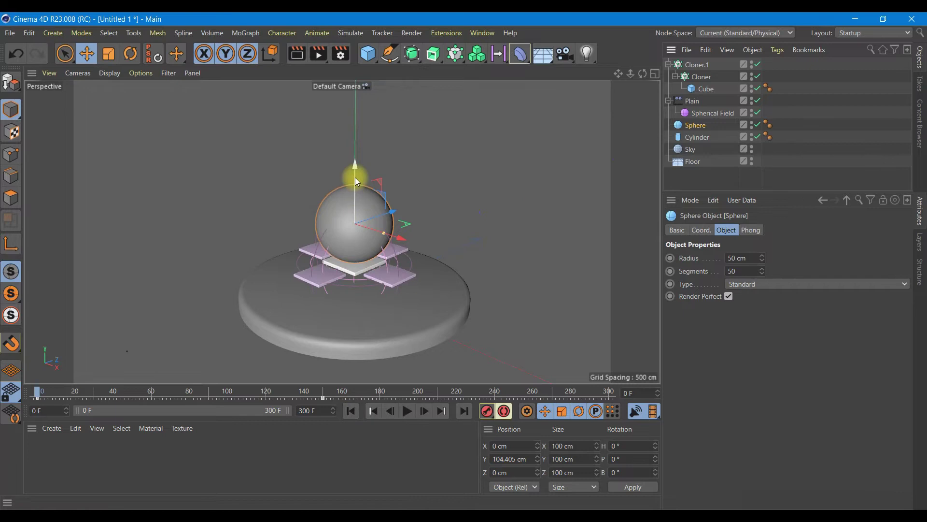
left_click_drag(355, 177, 356, 157)
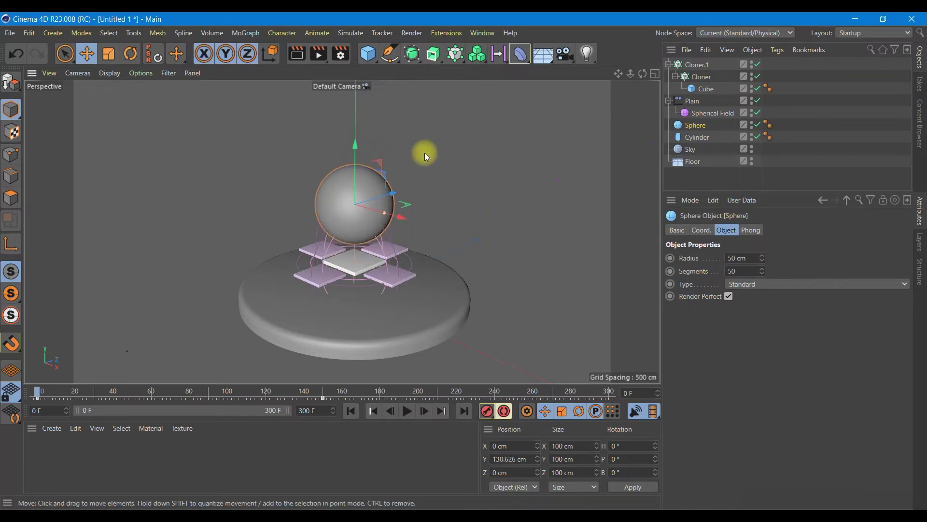
left_click(696, 65)
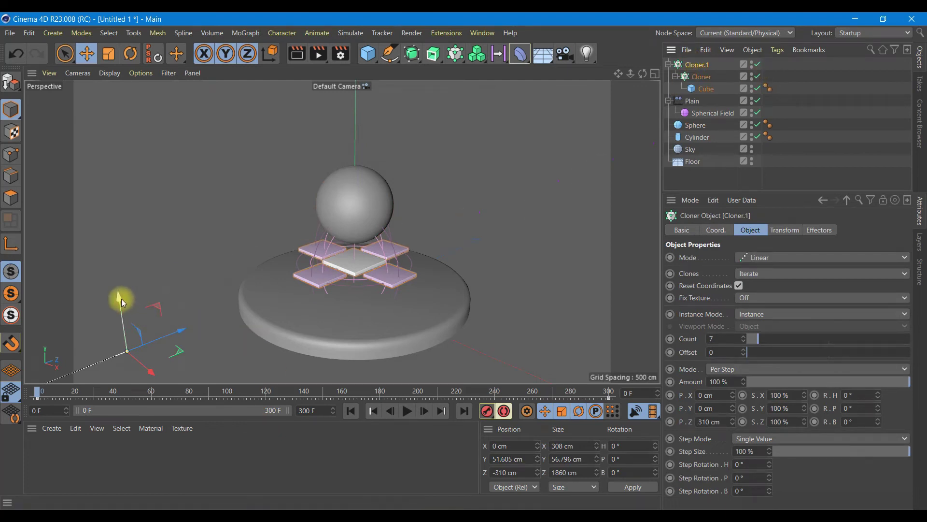
- Raise Cloner.1's tiles to about Y 77.8 cm in the maximized Front view
left_click_drag(121, 299, 121, 295)
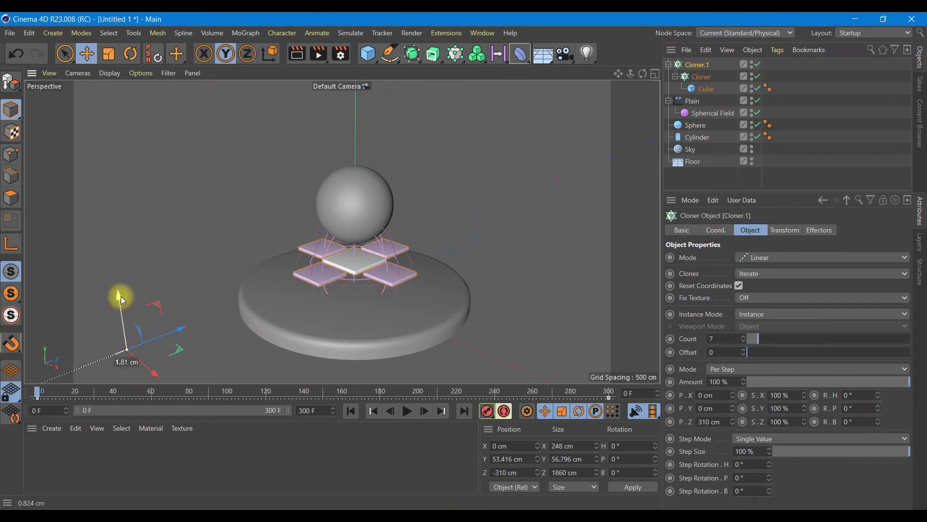
left_click(655, 73)
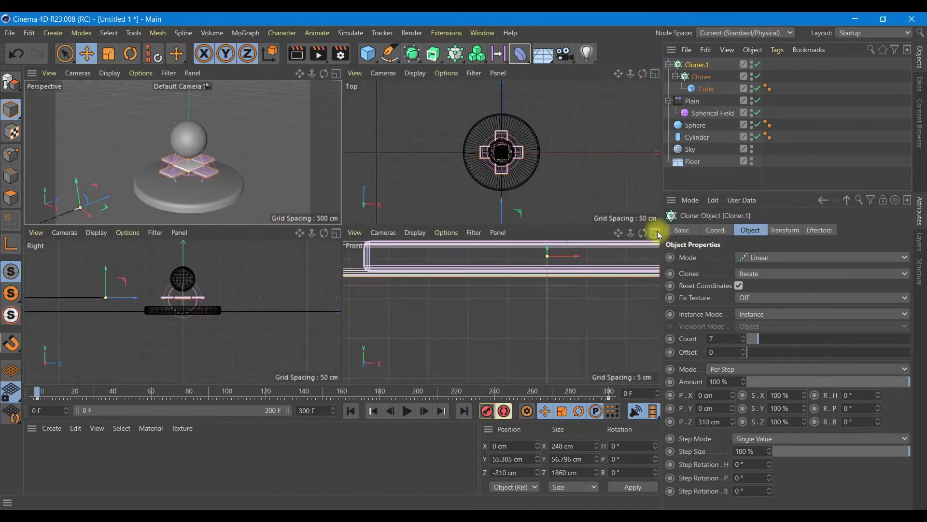
left_click(655, 233)
scroll(386, 366, "down", 3)
scroll(386, 366, "down", 3)
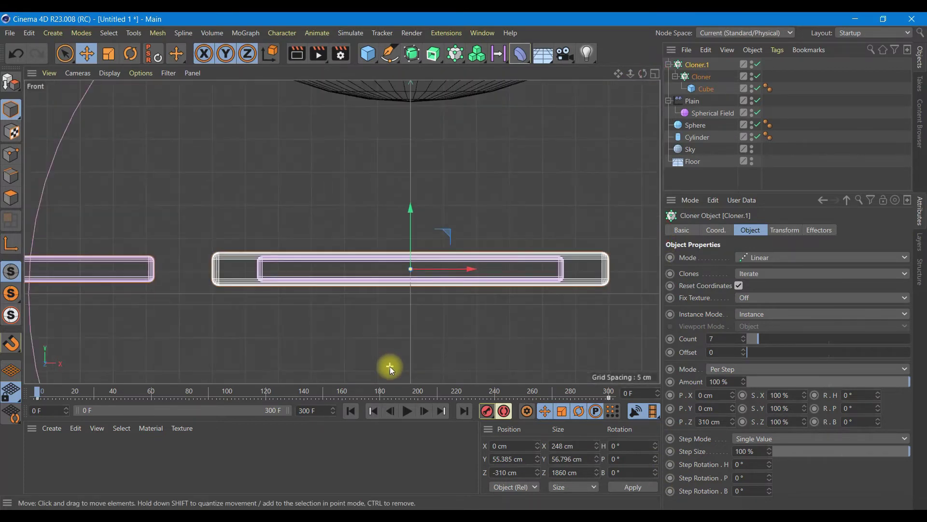
scroll(387, 366, "down", 3)
left_click_drag(398, 274, 406, 205)
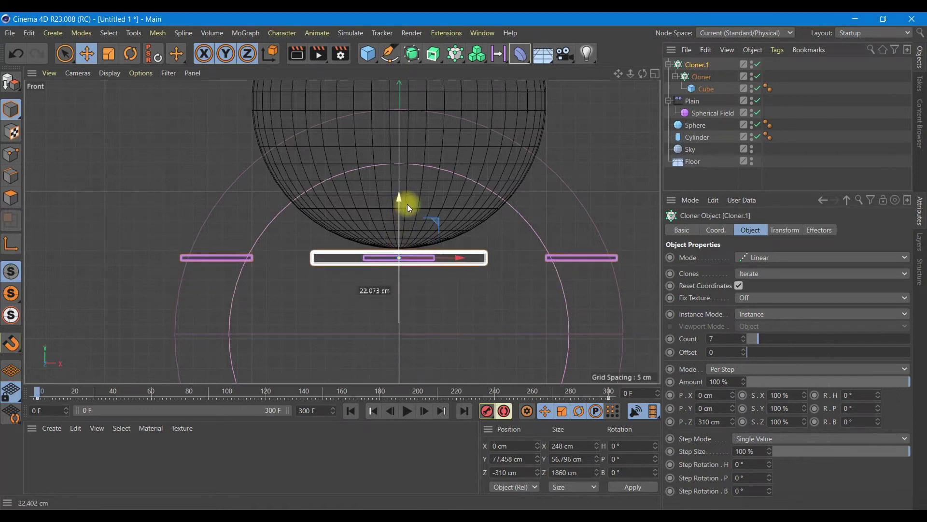
left_click_drag(407, 204, 407, 203)
- Move the Spherical Field to Y 26.293 cm, then maximize the Perspective view
left_click(706, 113)
left_click_drag(428, 320, 406, 233)
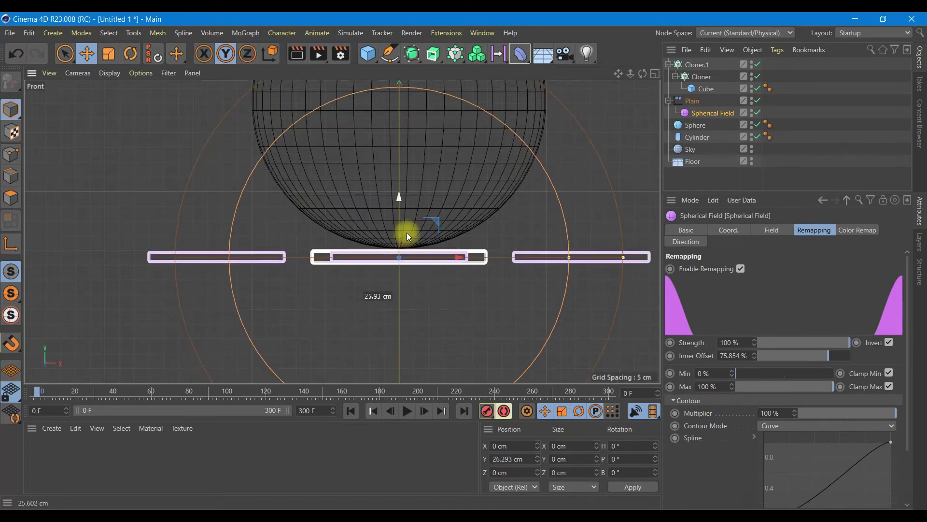
left_click(655, 73)
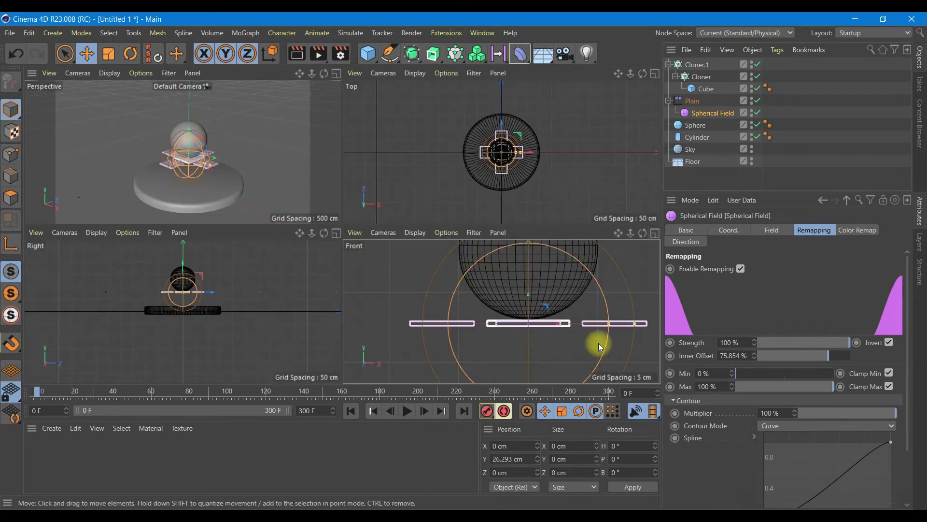
left_click(336, 74)
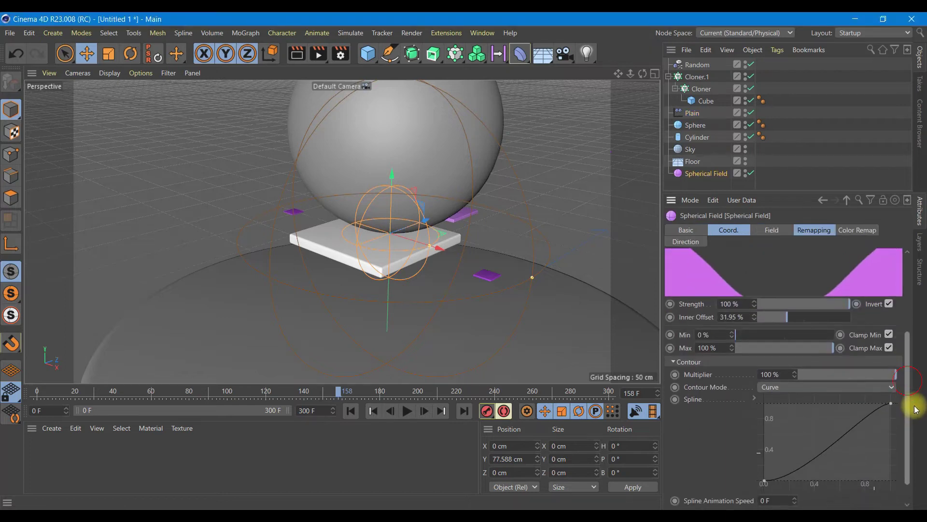
- Reshape the field's remapping contour curve, raising its start point to about 0.4
scroll(899, 381, "down", 1)
left_click(891, 393)
left_click_drag(894, 398, 896, 396)
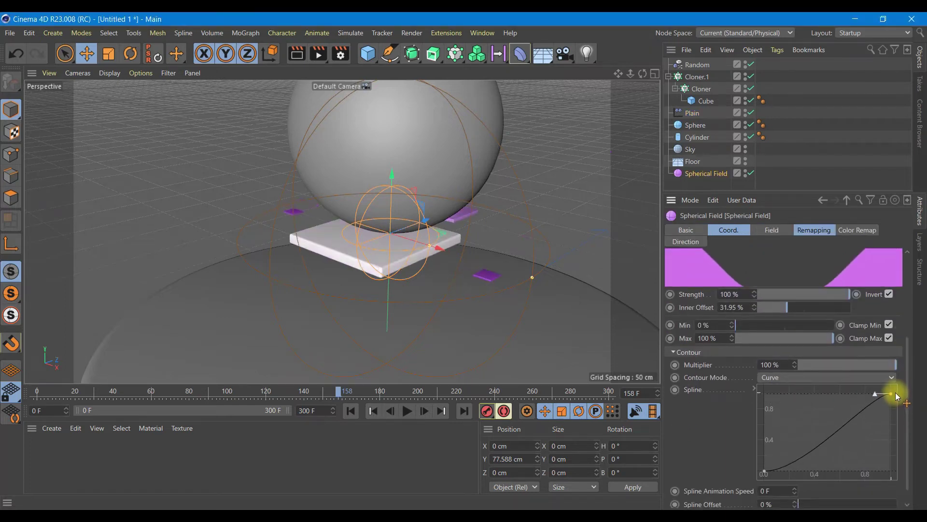
left_click_drag(763, 471, 758, 442)
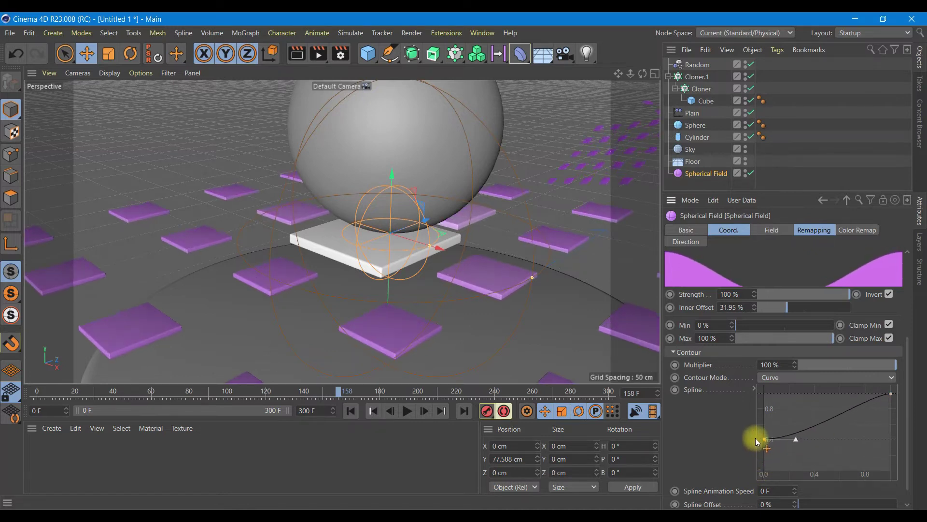
left_click_drag(757, 443, 761, 442)
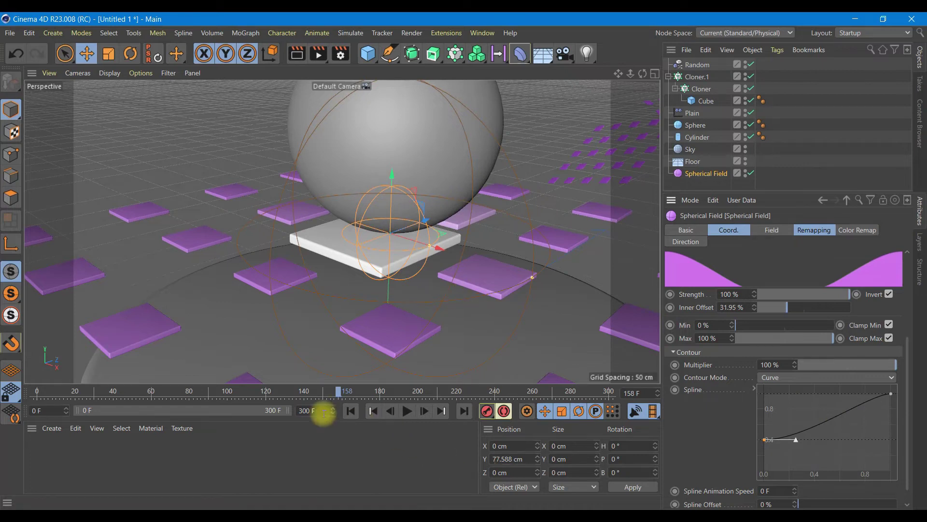
- Review the Random effector's transform settings, then set the Spherical Field's Inner Offset to 25%
left_click(351, 411)
scroll(443, 216, "down", 3)
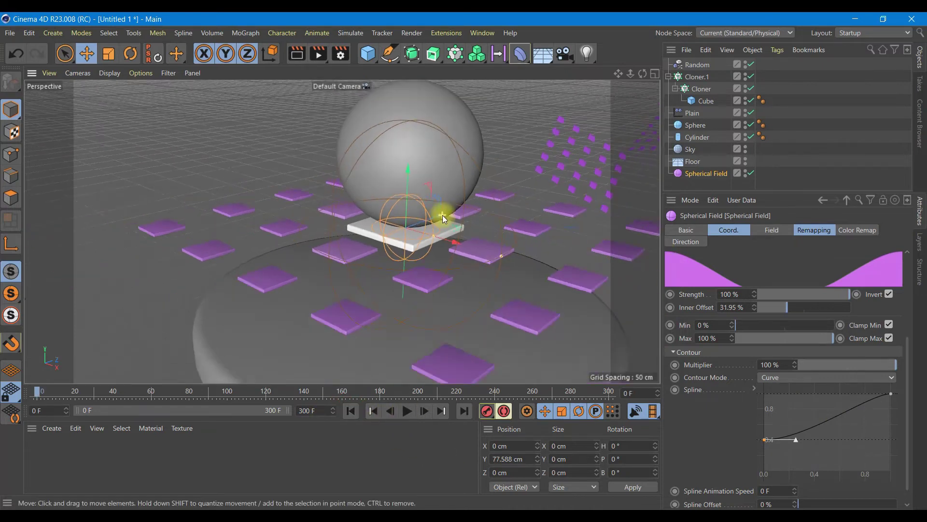
scroll(442, 215, "down", 4)
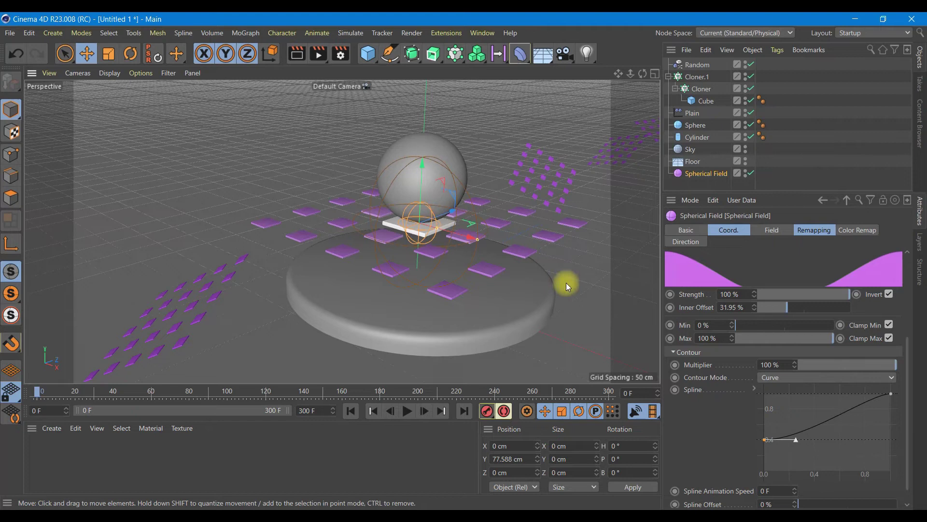
left_click(696, 65)
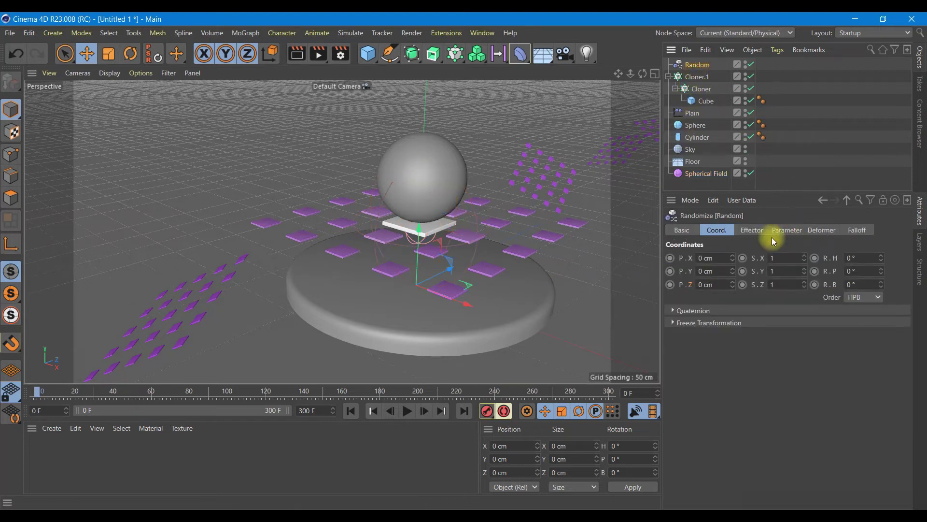
left_click(757, 231)
left_click(789, 231)
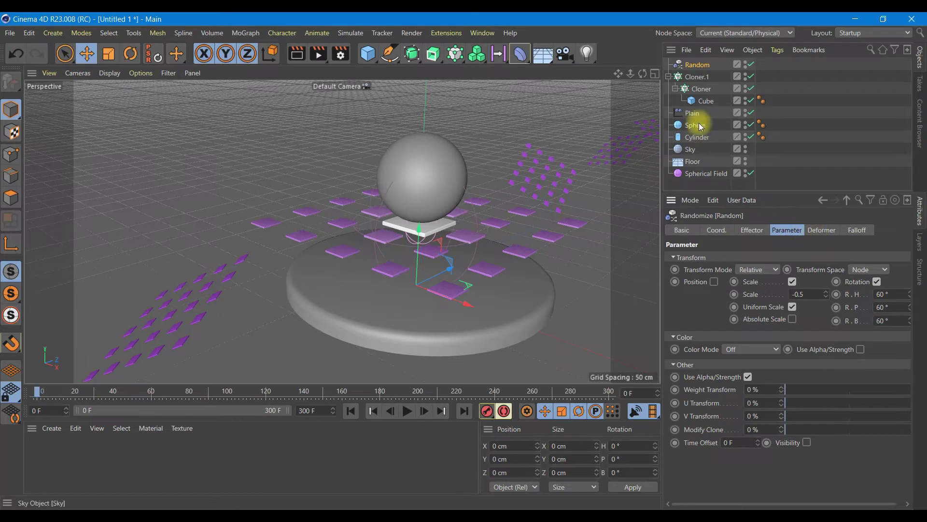
left_click(699, 173)
double_click(731, 356)
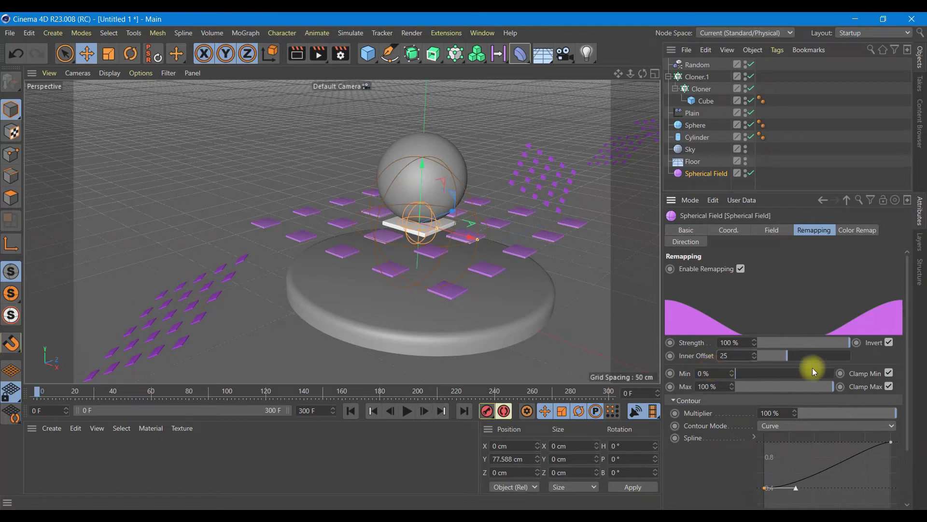
left_click(869, 360)
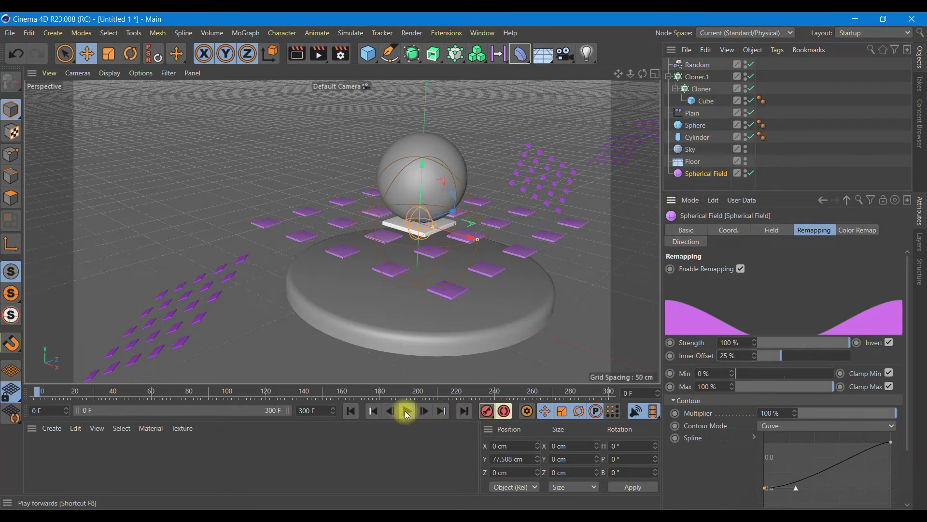
- Play the clone animation, stop at frame 139, and select the Plain effector
left_click(407, 412)
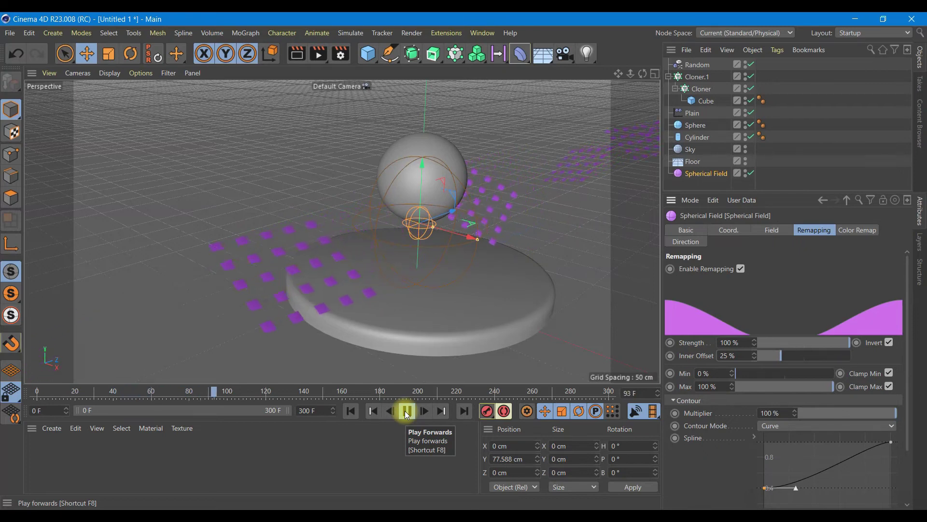
left_click(406, 411)
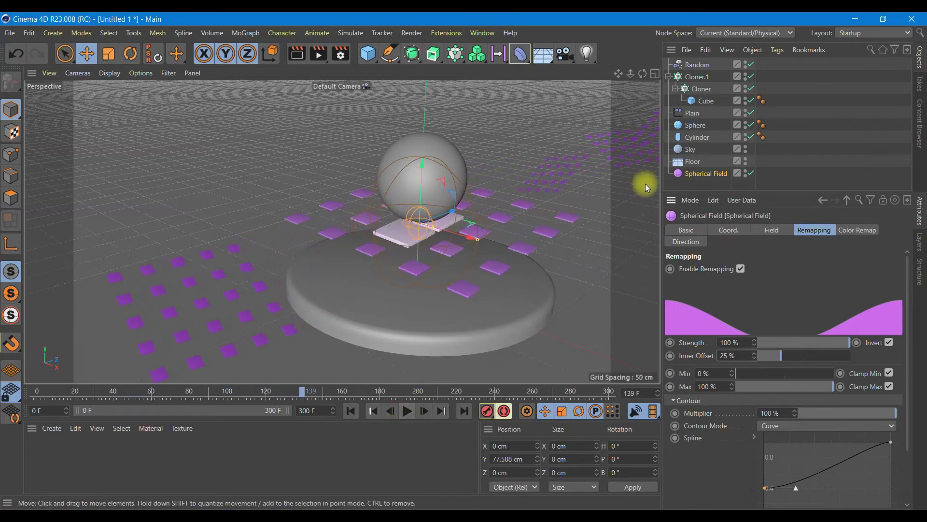
left_click(695, 114)
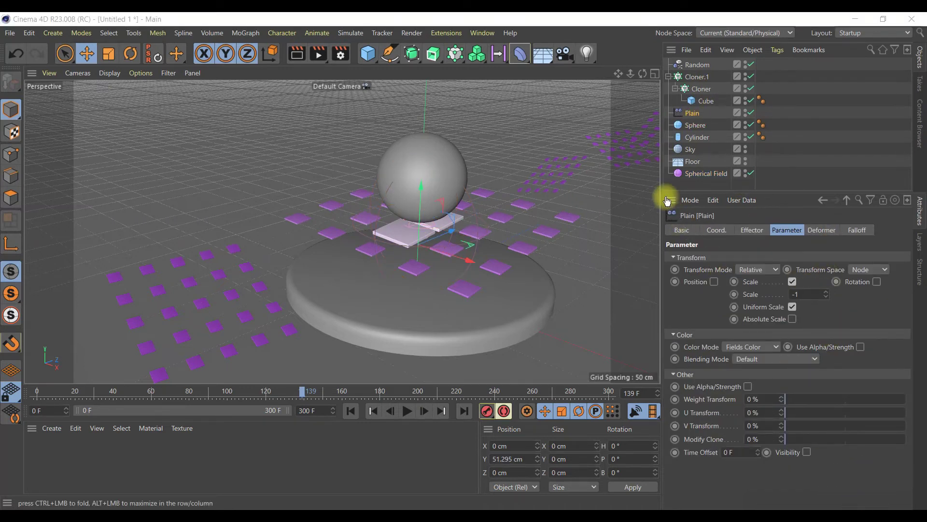
- Duplicate the Cube twice inside the inner Cloner for three tile variants
left_click(706, 102)
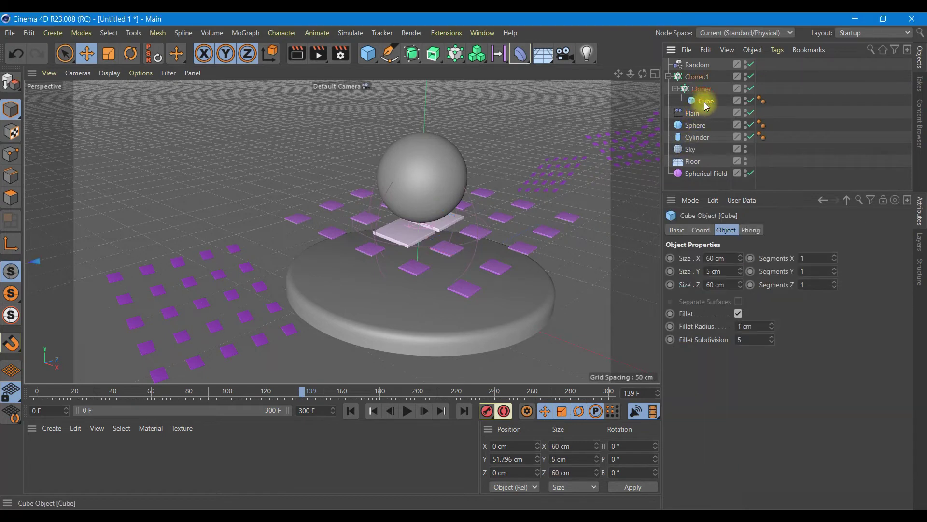
left_click_drag(708, 109, 708, 121, "ctrl")
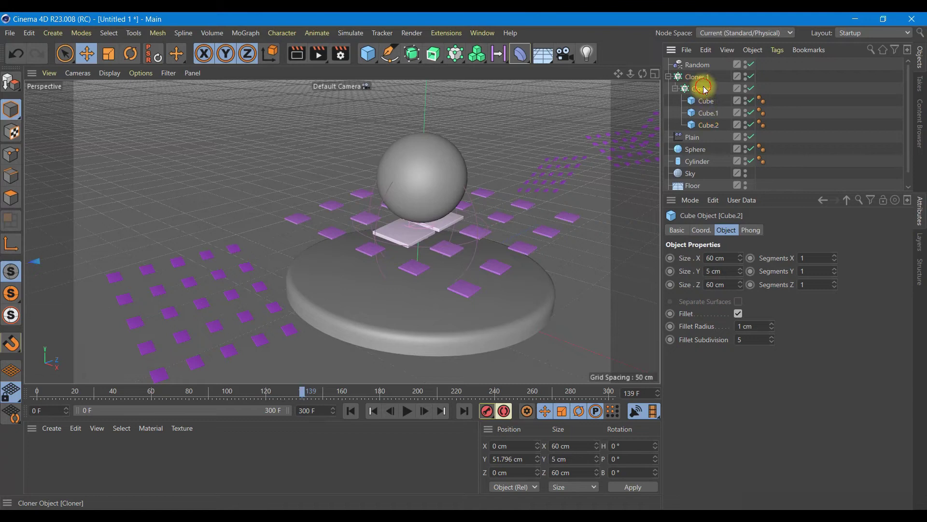
left_click(703, 88)
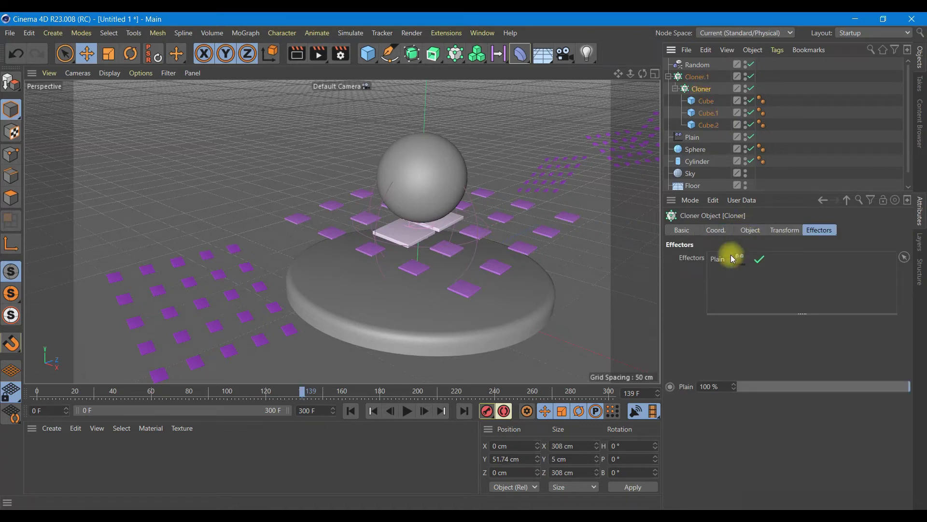
- Replace the inner Cloner's effectors with Random and Plain
key("Delete")
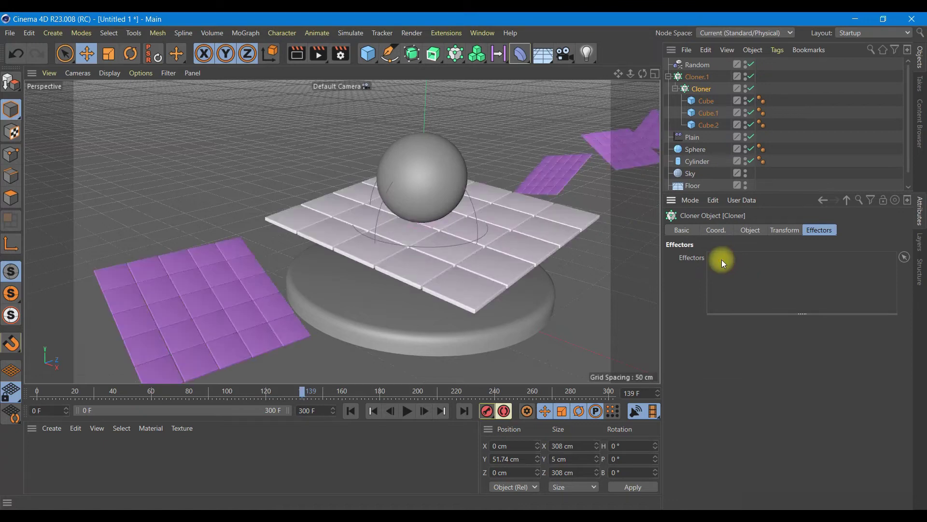
left_click(701, 78)
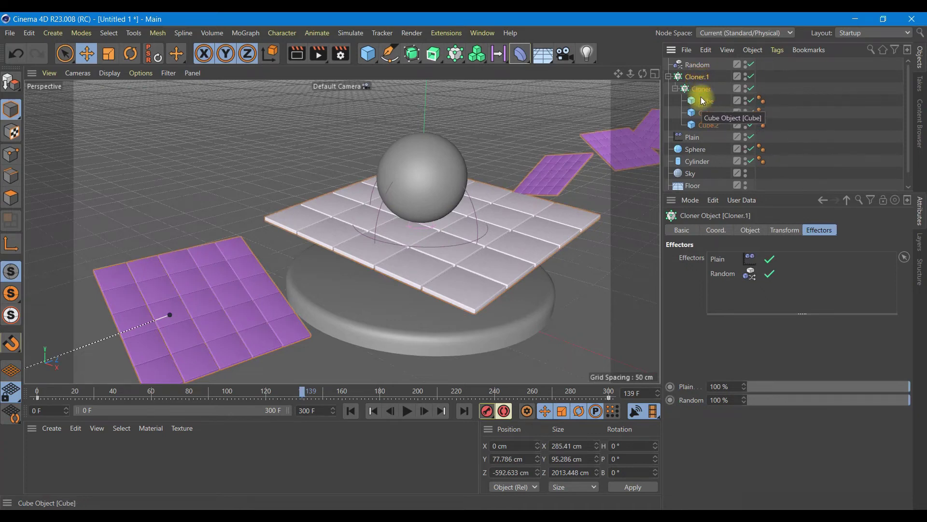
left_click(702, 89)
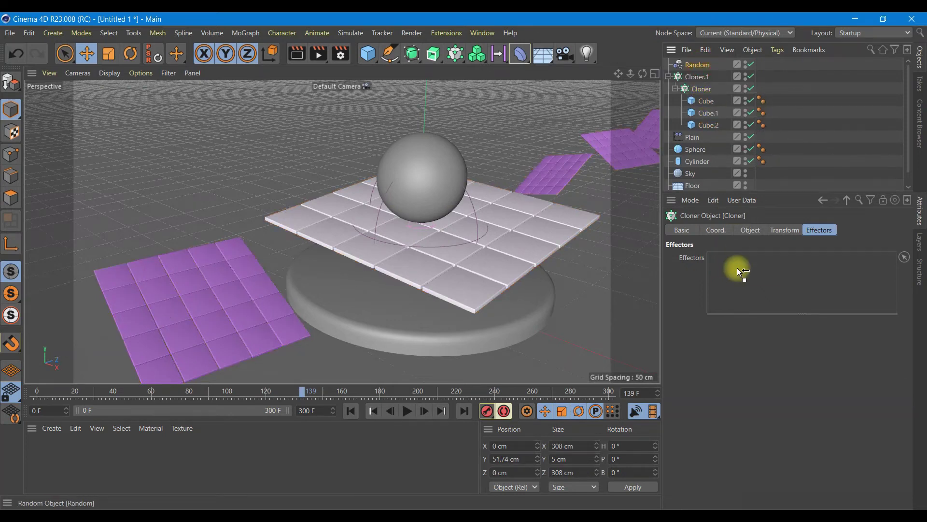
left_click_drag(697, 64, 737, 268)
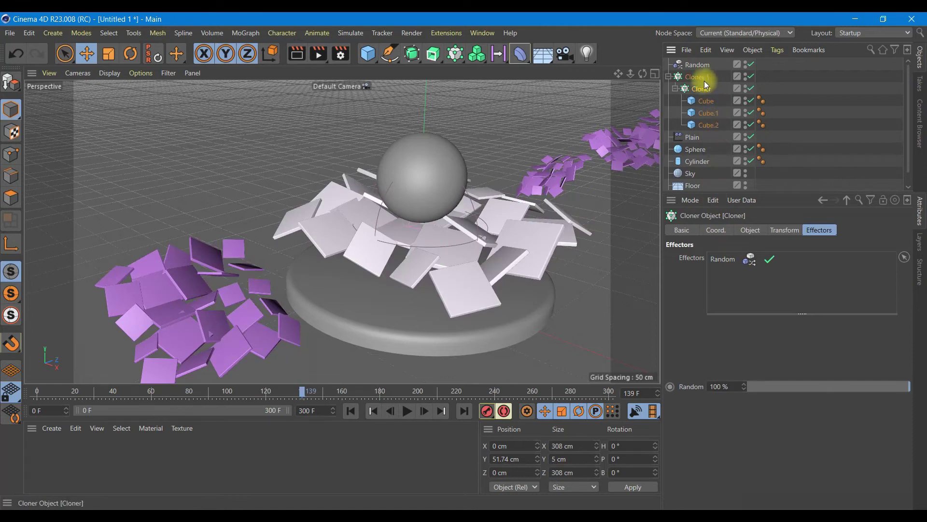
left_click_drag(697, 144, 731, 278)
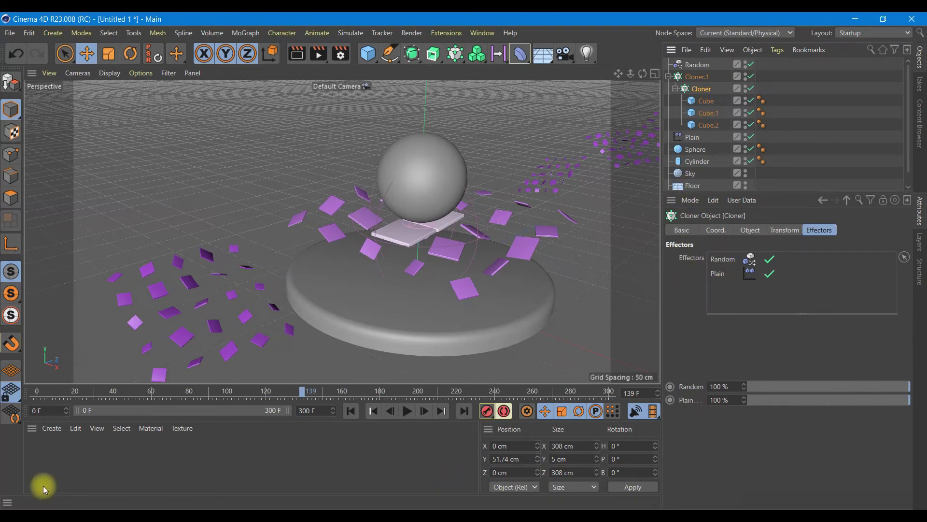
- Create a new standard material coloured dark blue (H 221°, S 98%, V 53%)
left_click(50, 428)
mouse_move(69, 306)
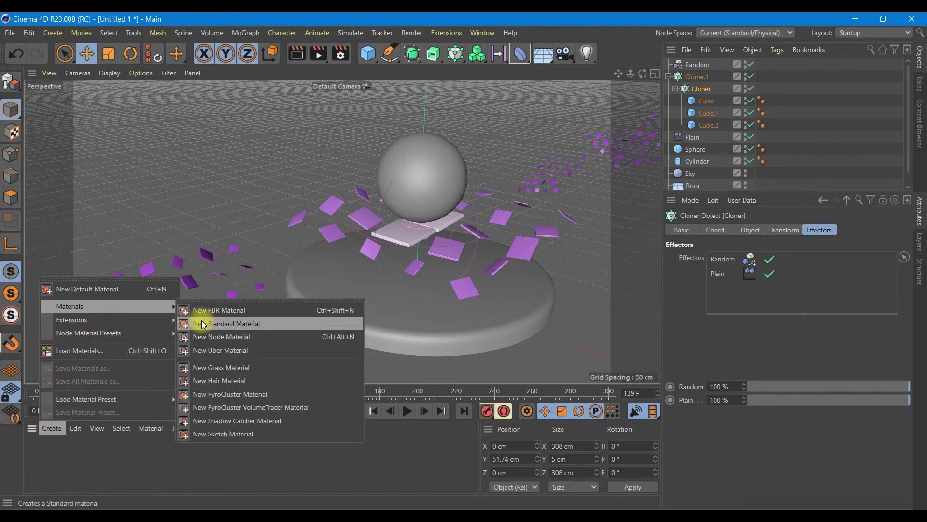
left_click(202, 324)
double_click(39, 451)
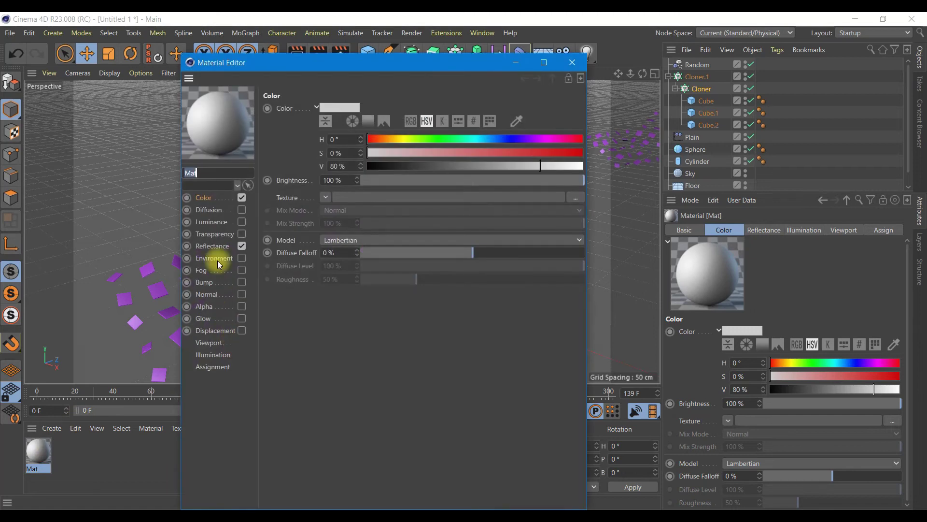
left_click(507, 139)
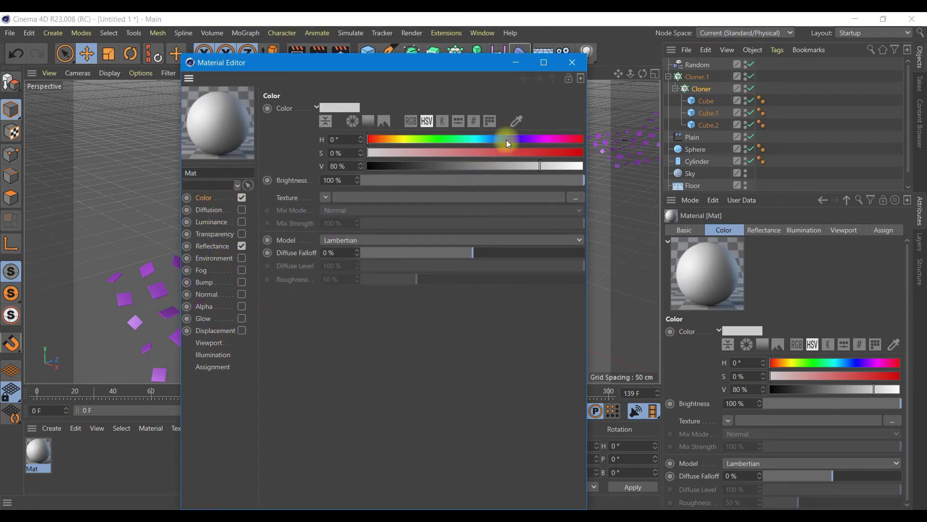
left_click(500, 139)
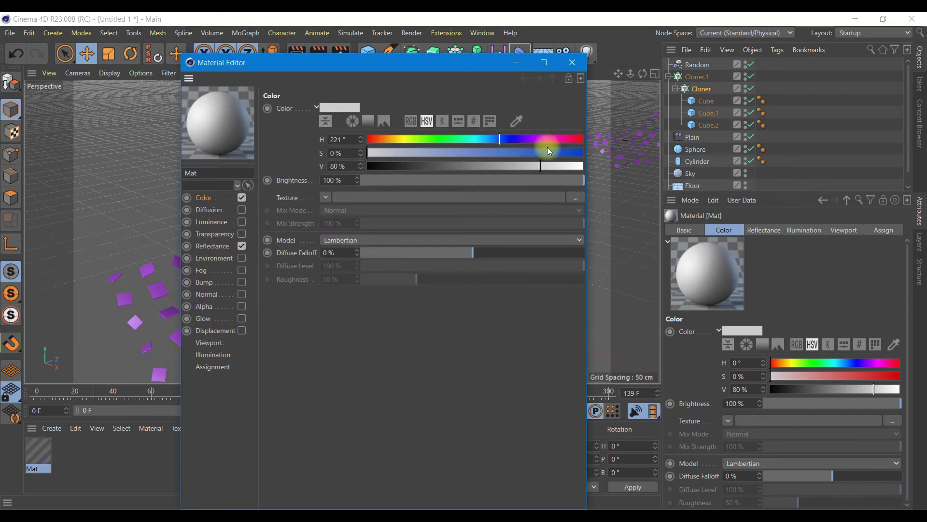
left_click(579, 153)
left_click(482, 166)
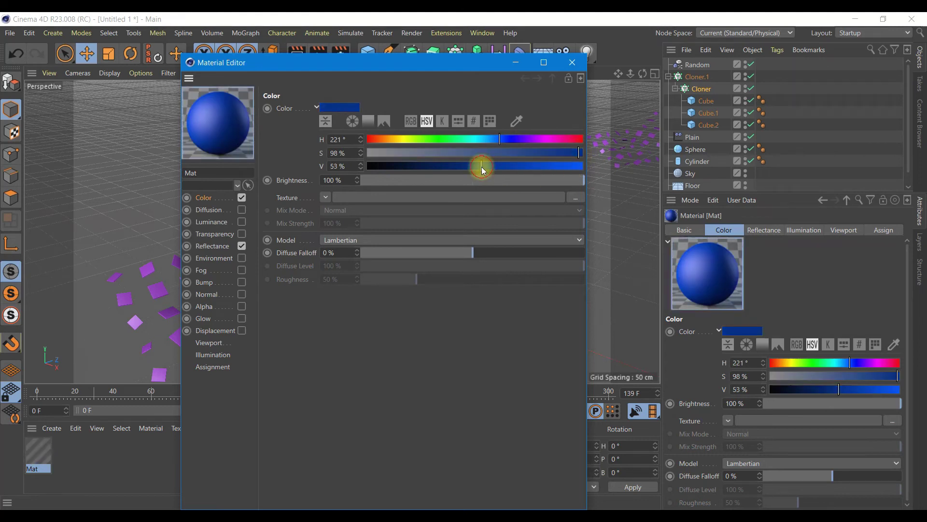
- Add a Beckmann reflectance layer at 61% brightness and duplicate the material
left_click(212, 246)
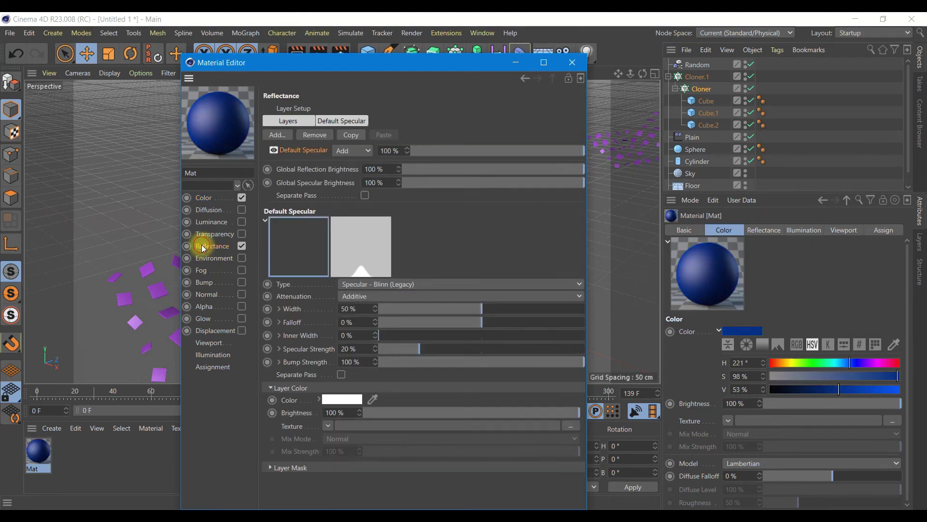
left_click(278, 134)
left_click(313, 138)
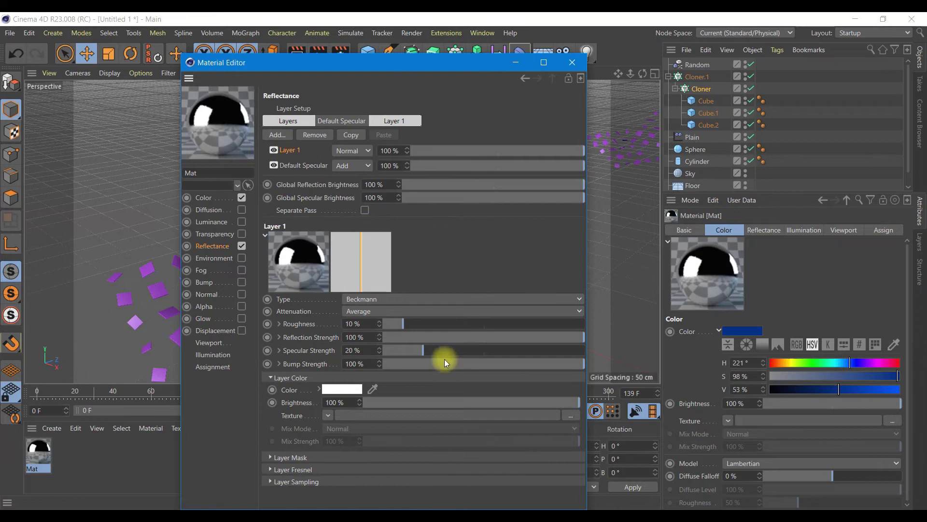
left_click(496, 403)
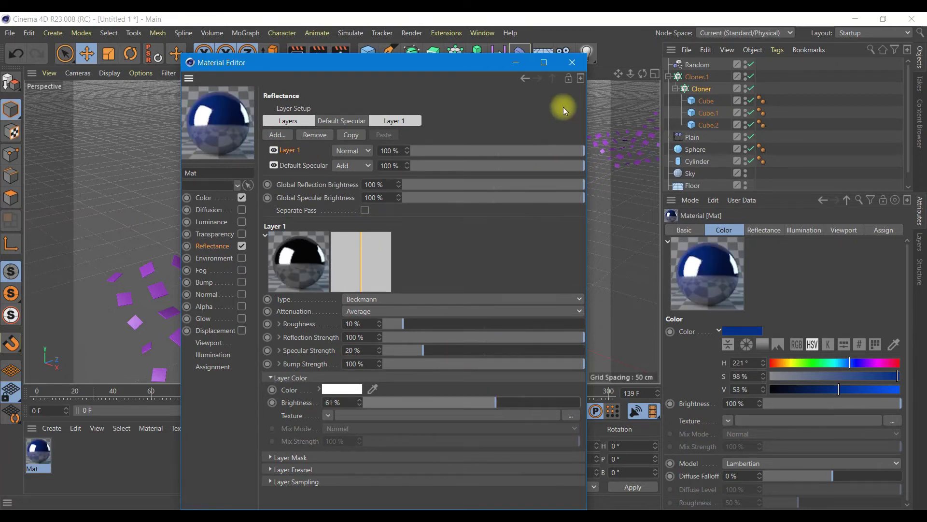
left_click(571, 63)
left_click_drag(39, 452, 66, 457, "ctrl")
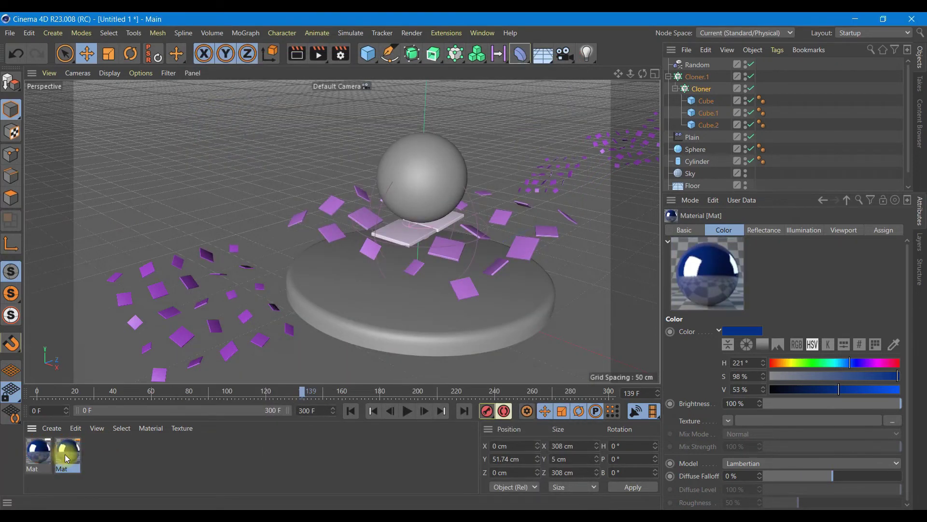
- Recolour the copied material to vivid cyan (H 191°, V 93%)
double_click(69, 457)
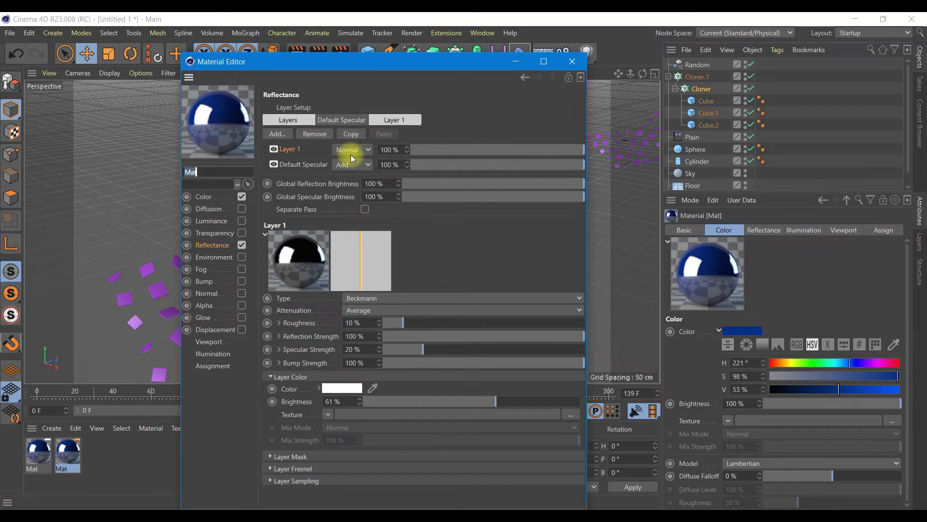
left_click(210, 196)
left_click(482, 139)
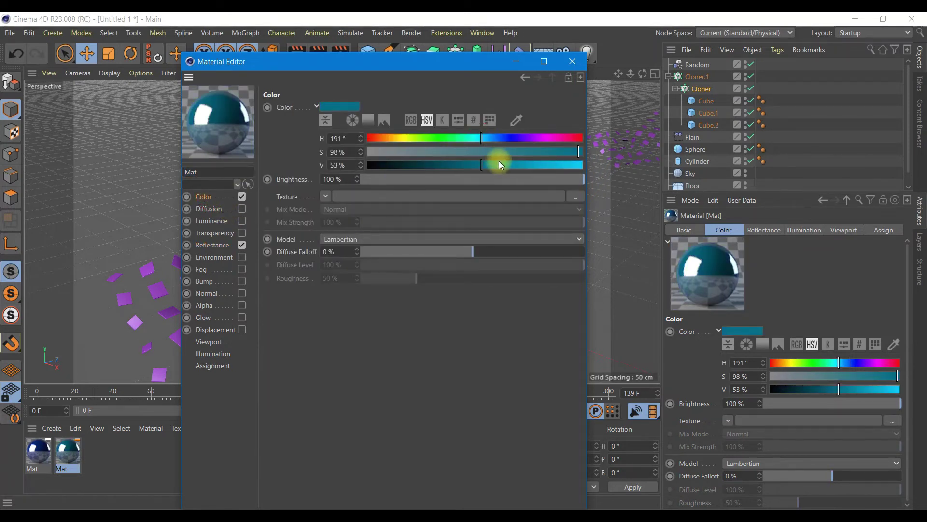
left_click(568, 165)
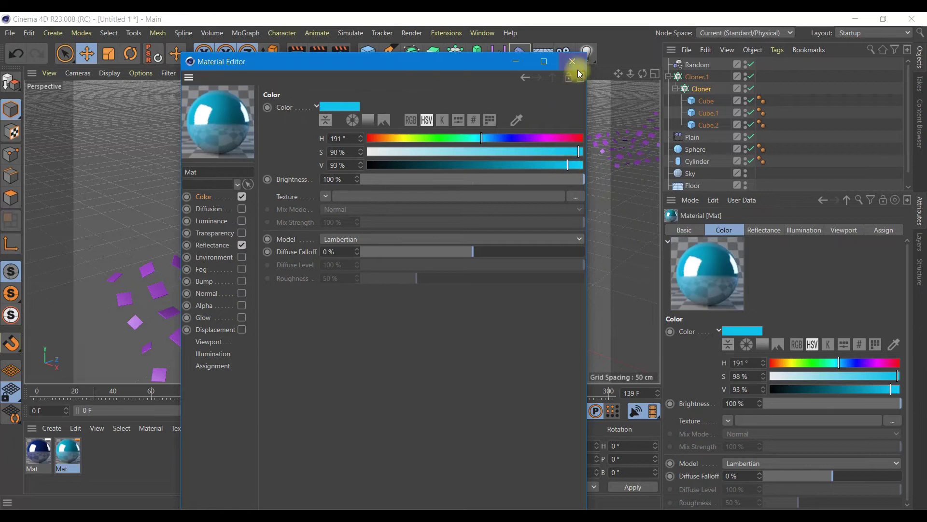
left_click(572, 61)
- Duplicate it as Mat.1 and make it pale lavender-blue (H 233°, S 43%, V 93%)
left_click_drag(70, 451, 97, 454)
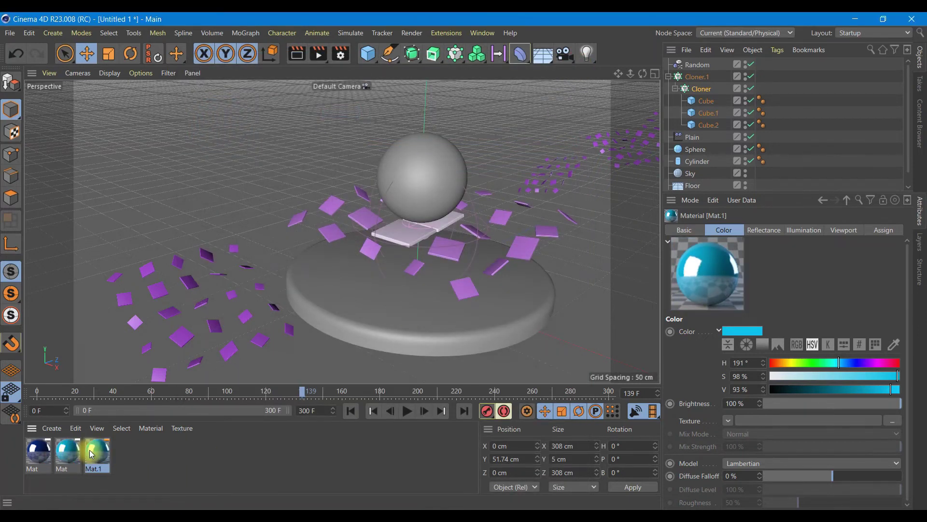
double_click(97, 452)
left_click(478, 138)
left_click(460, 151)
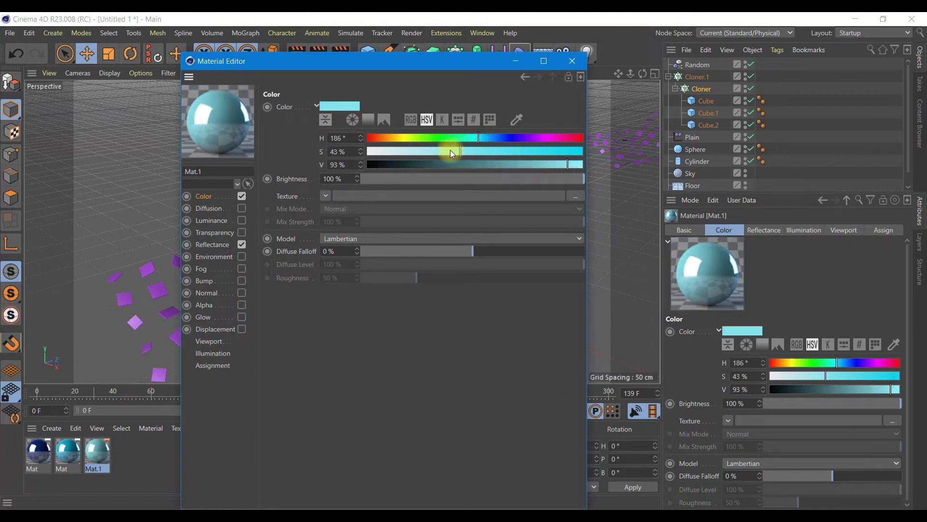
left_click(493, 138)
left_click(495, 139)
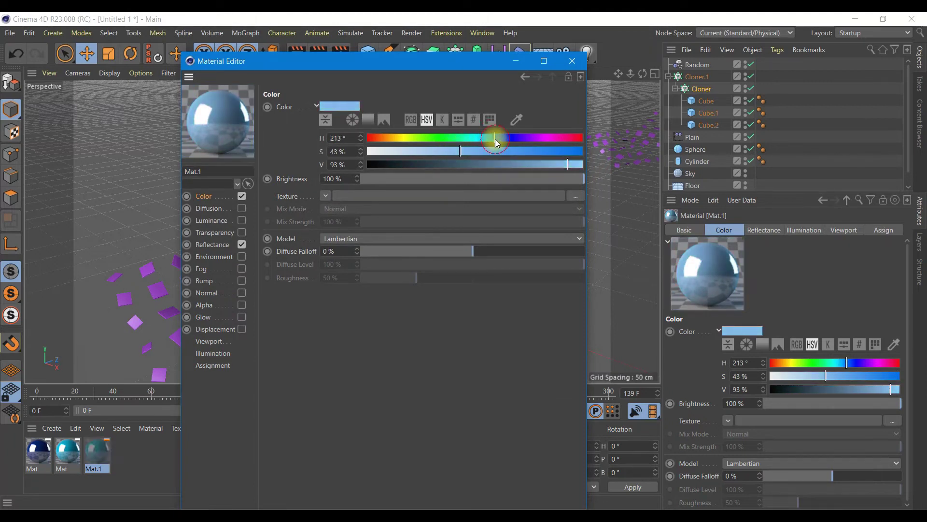
left_click(507, 140)
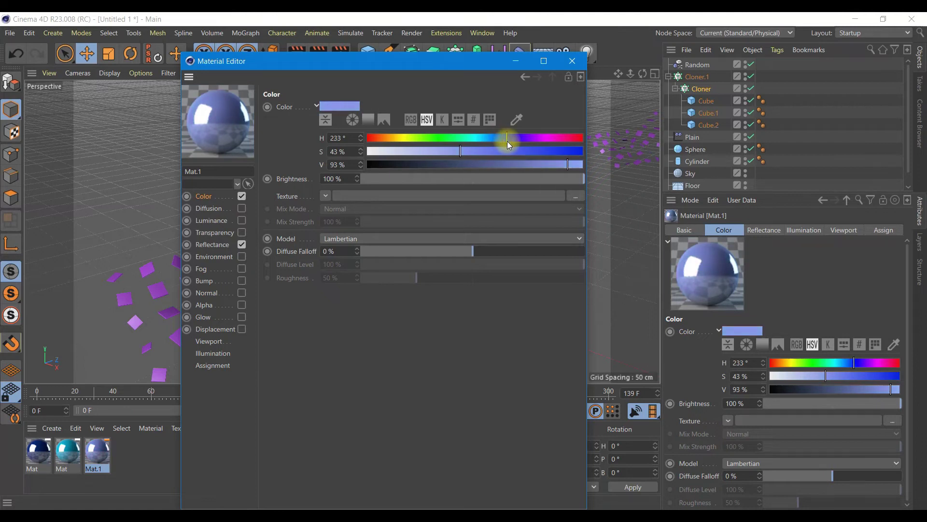
left_click(572, 61)
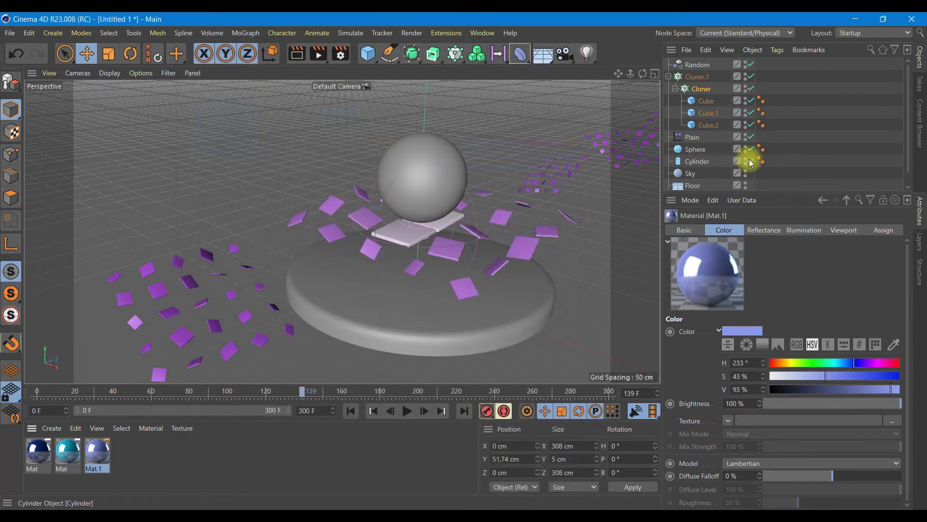
- Add a Null object and a second sphere, Sphere.1, to the scene
left_click(695, 152)
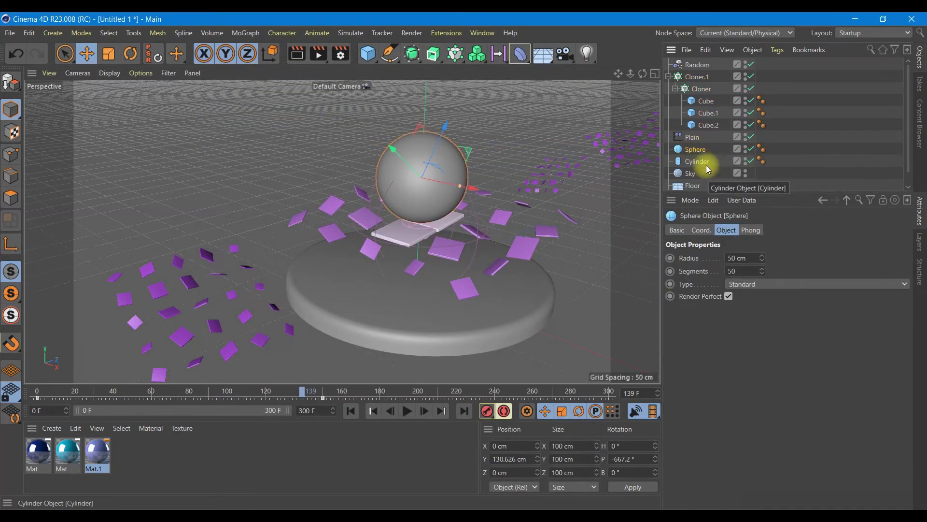
left_click(368, 53)
left_click(391, 70)
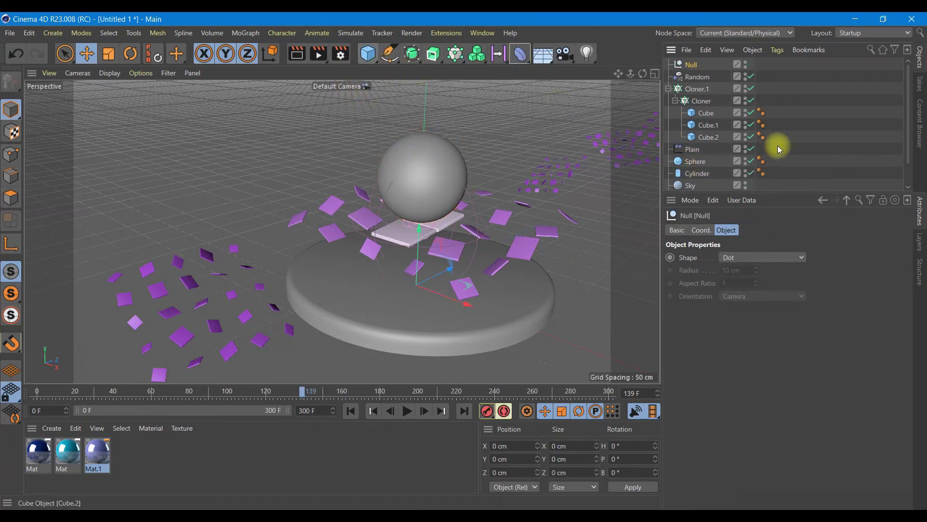
left_click(692, 162)
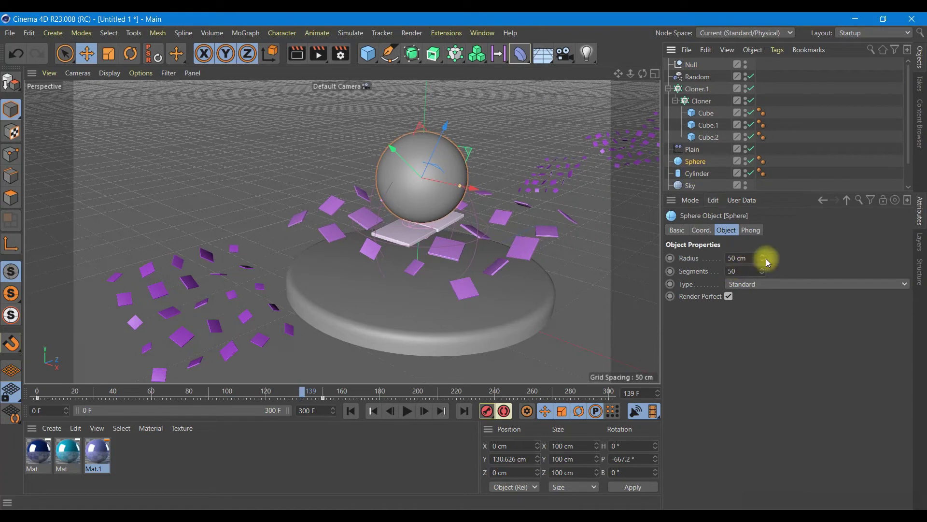
left_click(368, 54)
left_click(585, 92)
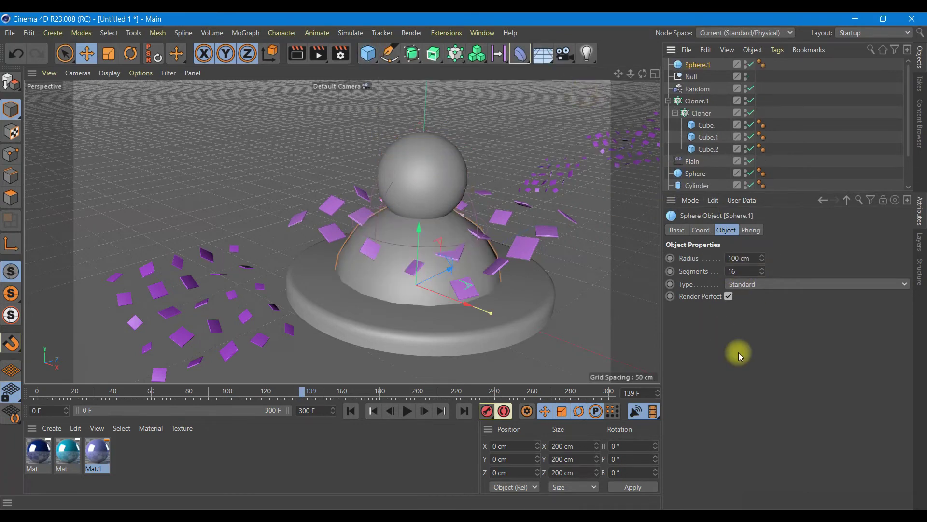
- Make Sphere.1 a 50 cm radius Hemisphere, then show the original Sphere's coordinates
left_click(749, 257)
type("50")
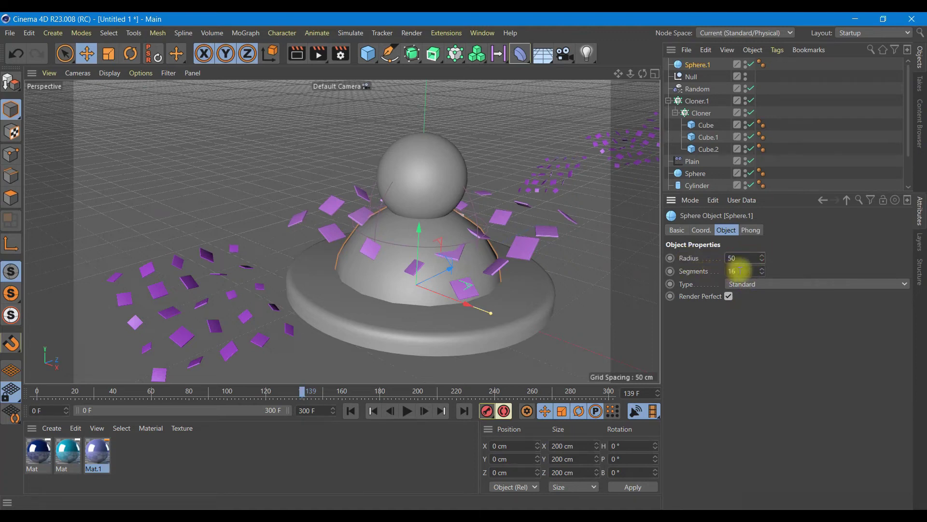
key("Tab")
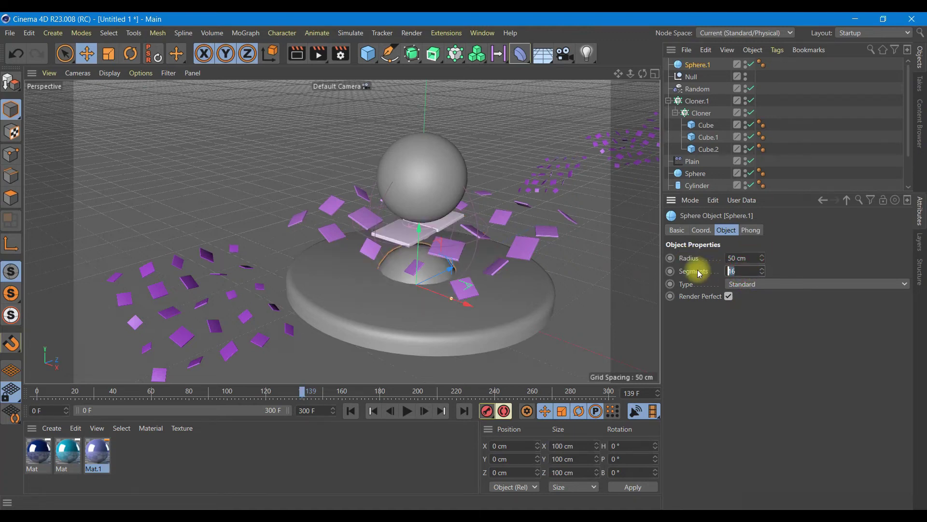
type("50")
left_click(761, 284)
left_click(754, 363)
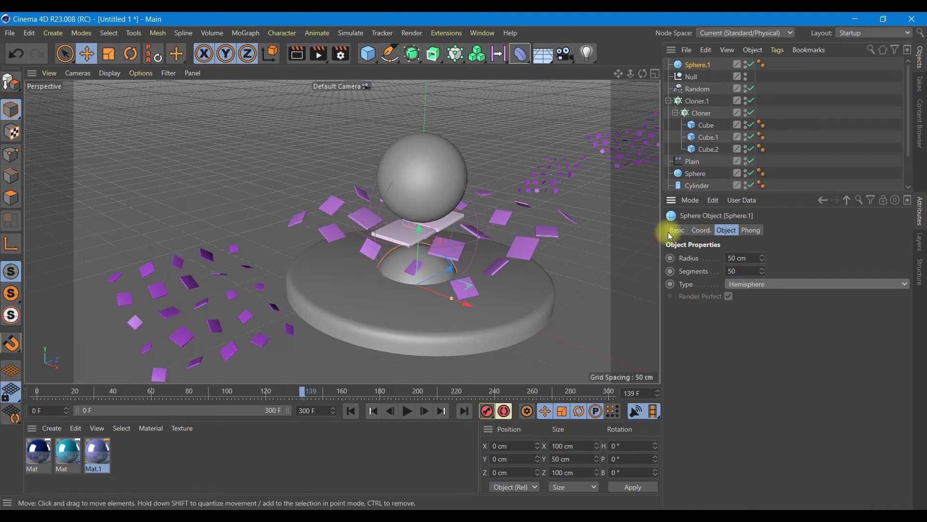
left_click(694, 175)
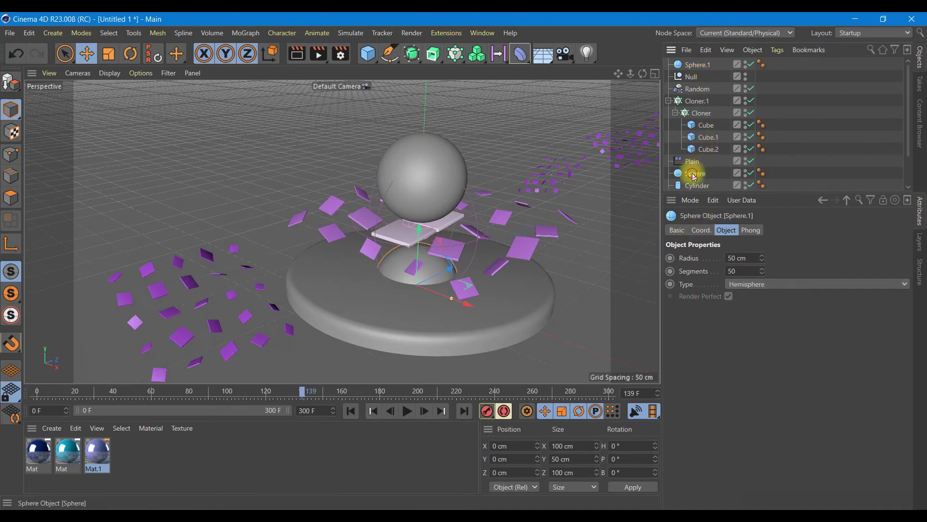
left_click(701, 232)
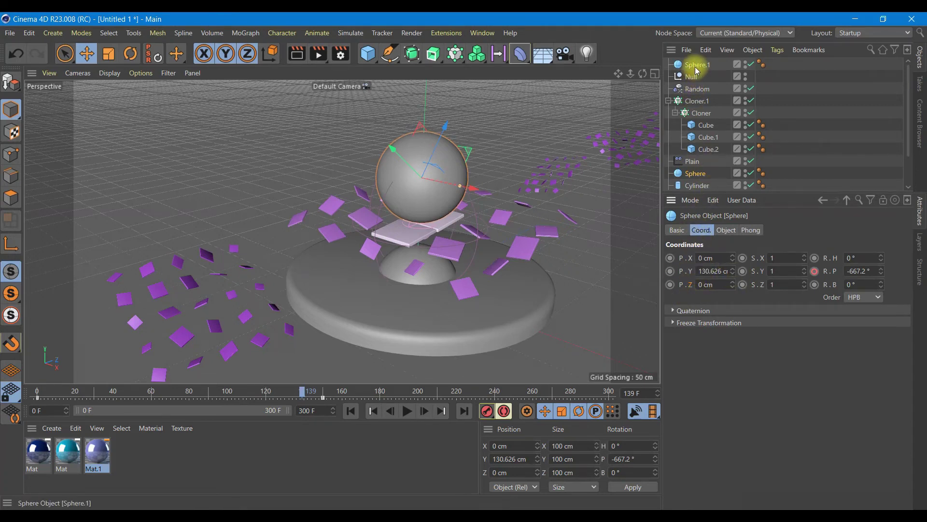
- Parent Sphere.1 and Sphere under the Null, and flip the sphere to 180° pitch
left_click_drag(697, 68, 694, 77)
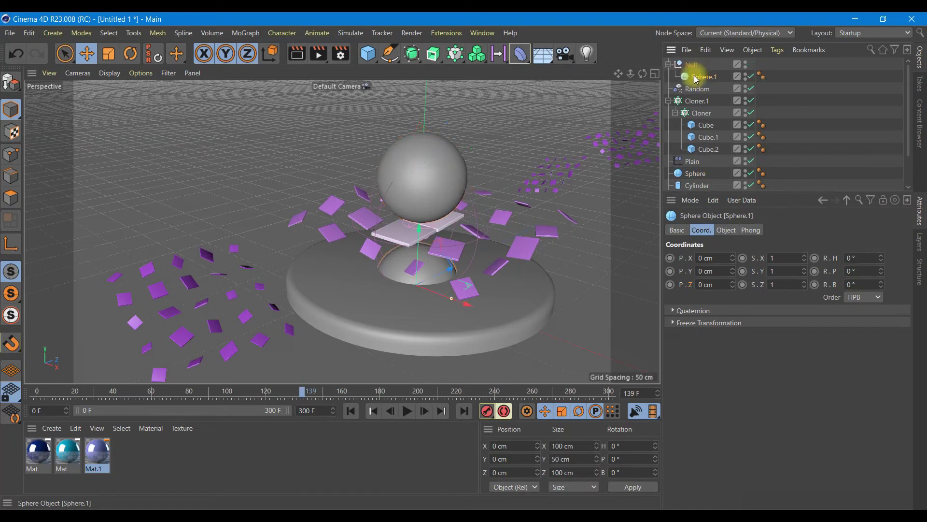
left_click_drag(695, 173, 709, 90)
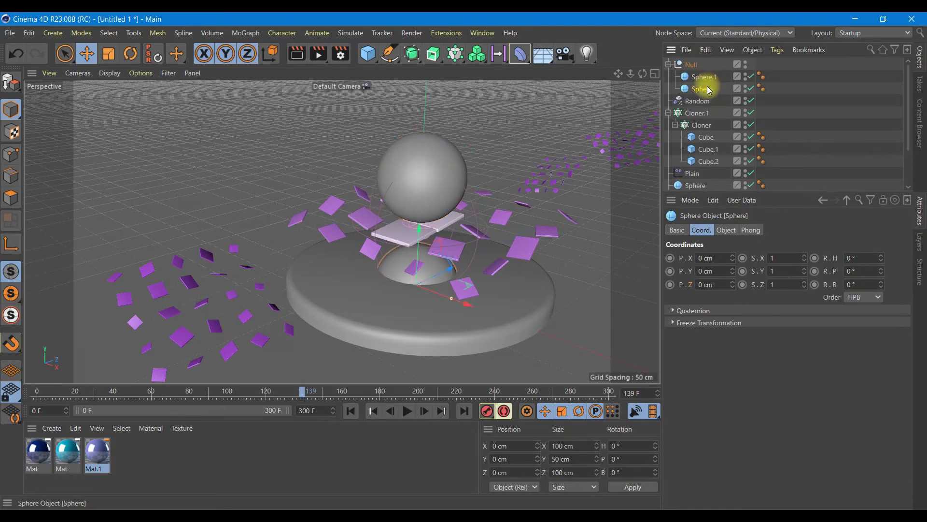
left_click(853, 272)
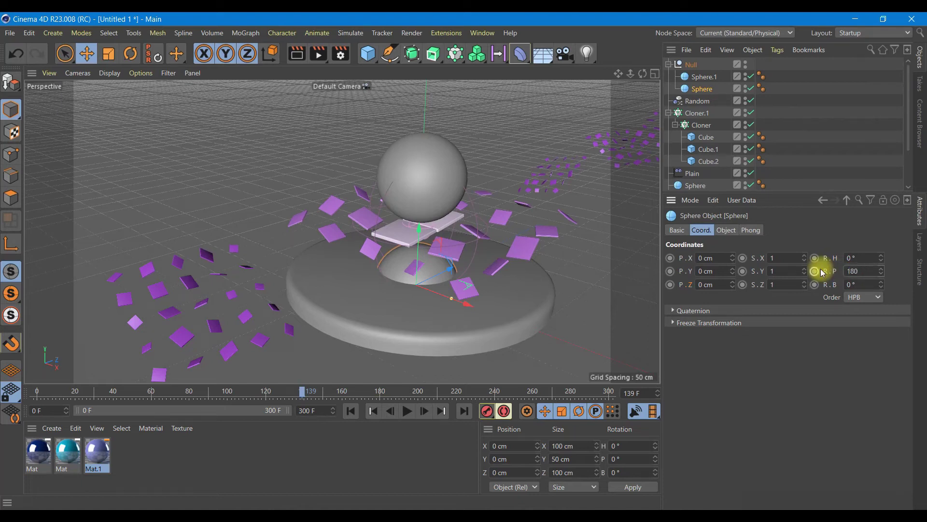
left_click(794, 410)
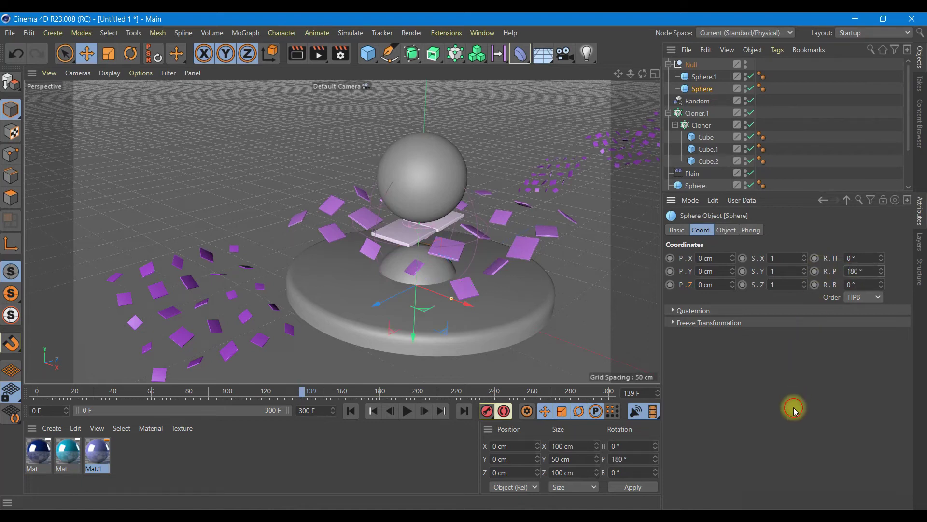
- Raise the Null to about Y 130 cm in Front view, then rewind to frame 0
left_click(694, 65)
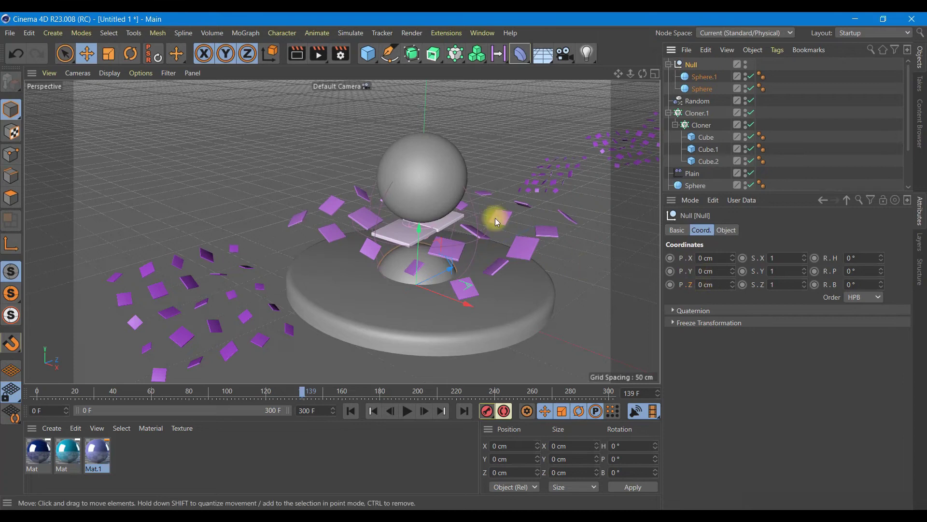
left_click(656, 77)
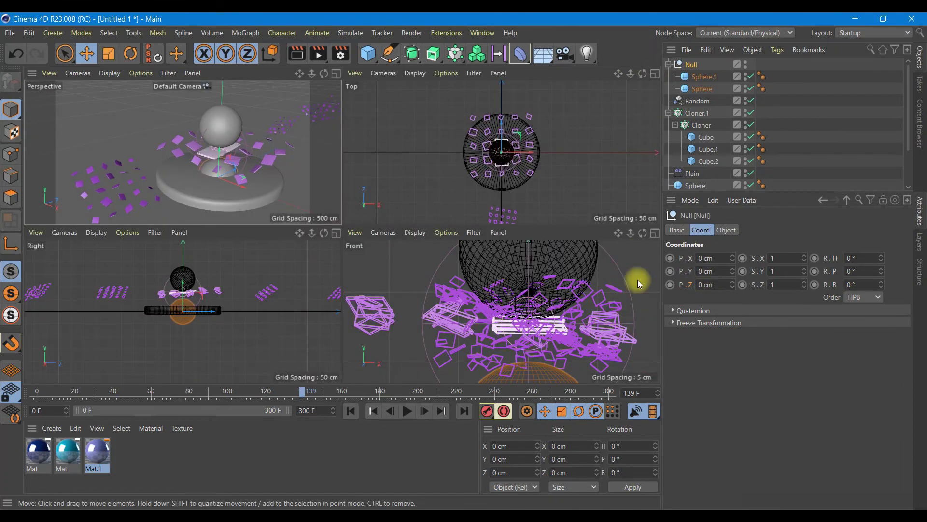
left_click(653, 234)
scroll(392, 269, "down", 5)
scroll(366, 270, "down", 2)
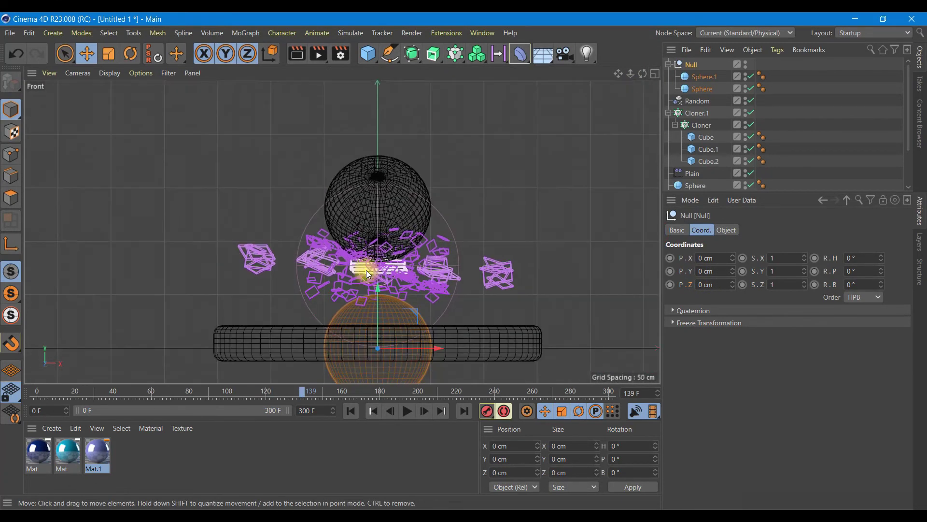
left_click_drag(379, 269, 377, 172)
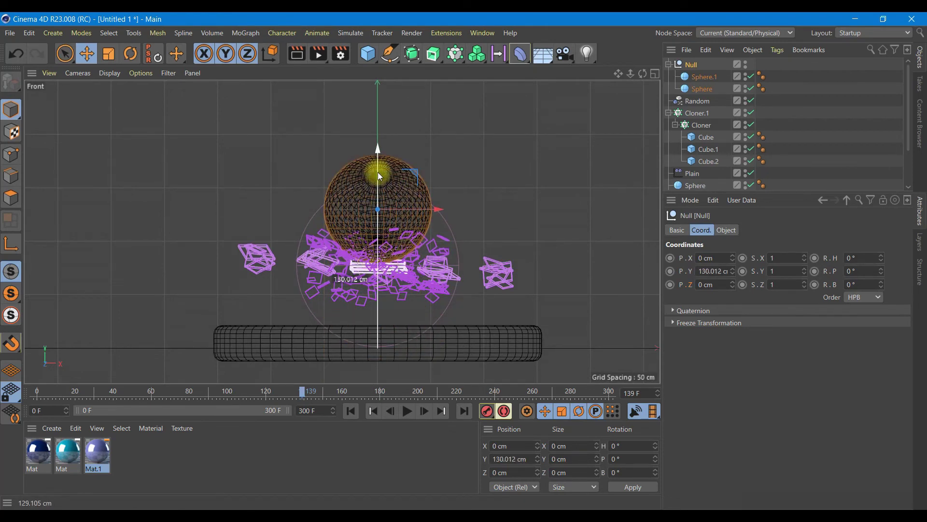
left_click(655, 74)
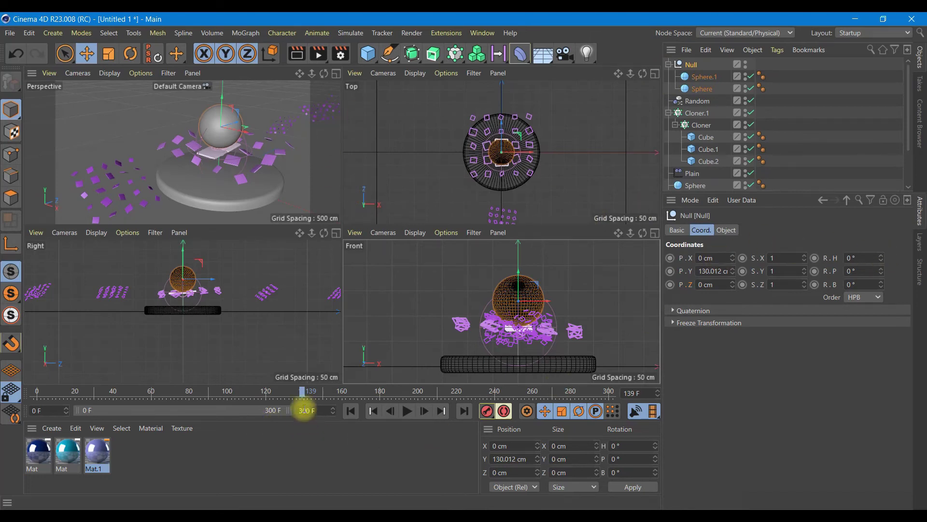
left_click_drag(304, 396, 10, 391)
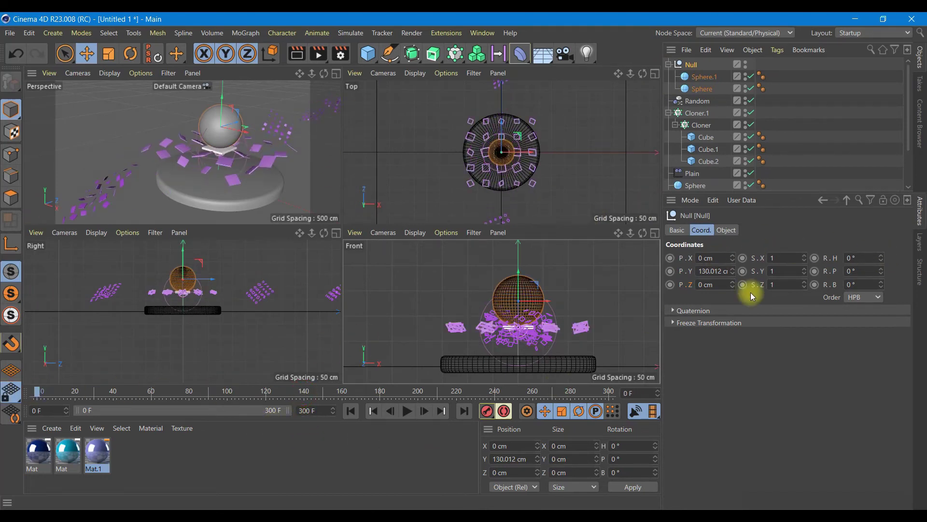
- Keyframe the Null's pitch at 0° on frame 0 and -720° on frame 300
left_click(815, 271)
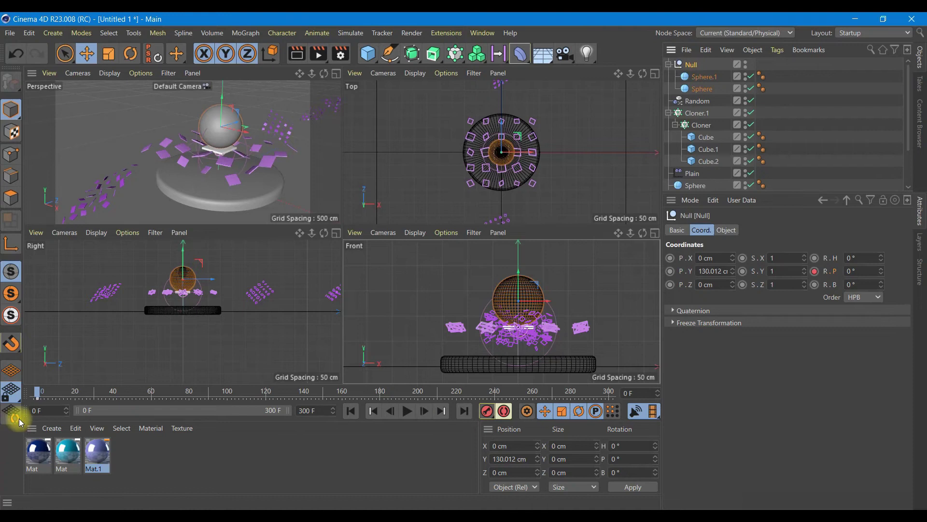
left_click(464, 411)
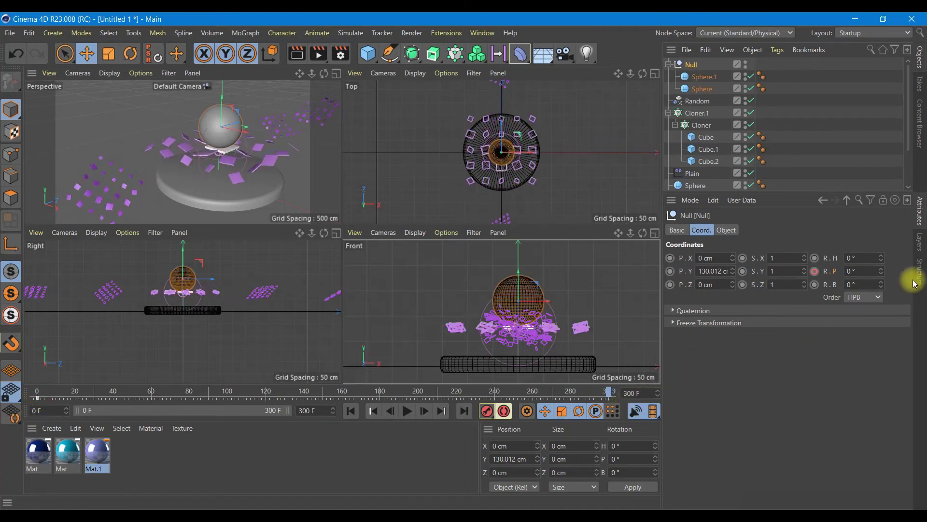
left_click(871, 270)
type("-")
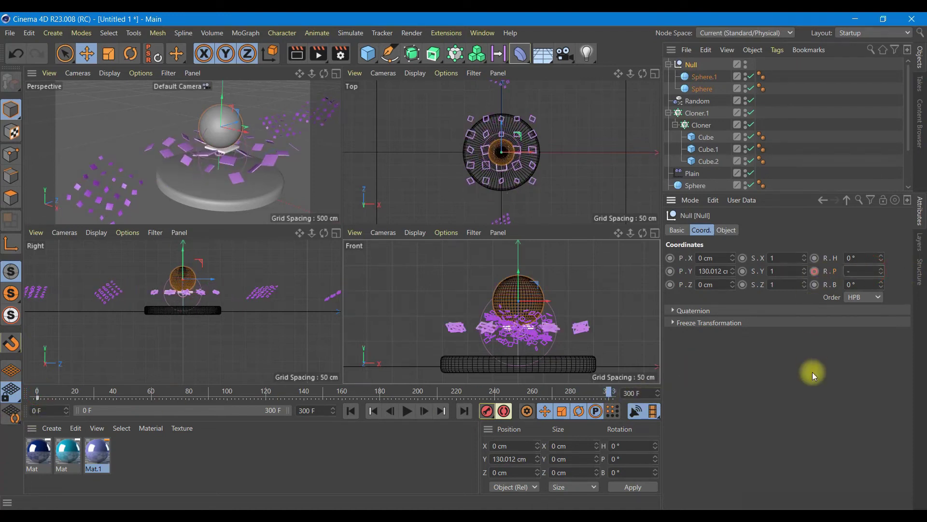
type("720")
left_click(815, 271)
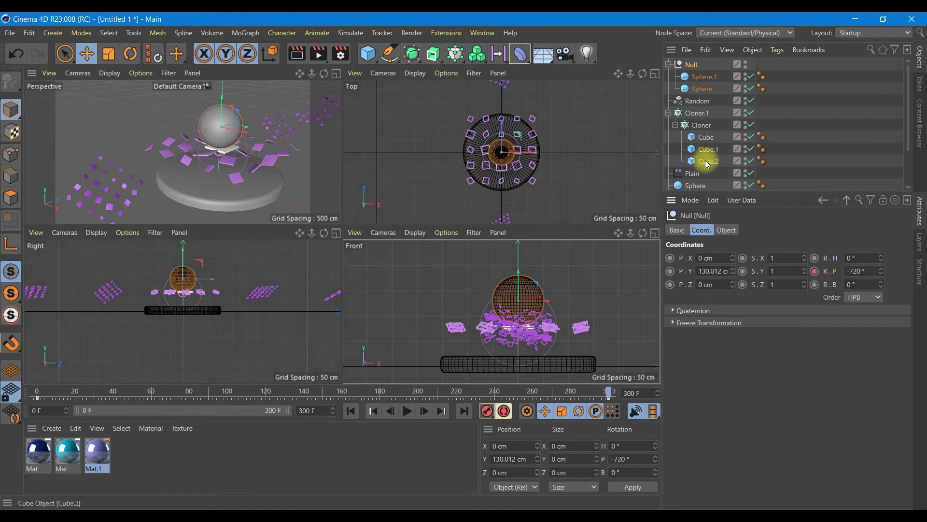
- Disable the extra Sphere below Plain, then play the spin from frame 0 in perspective view
scroll(705, 120, "down", 2)
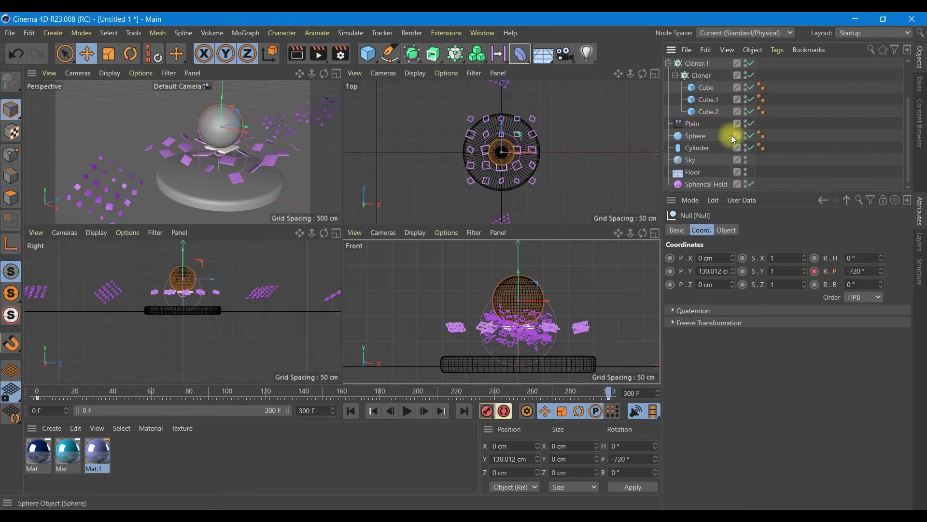
left_click(751, 136)
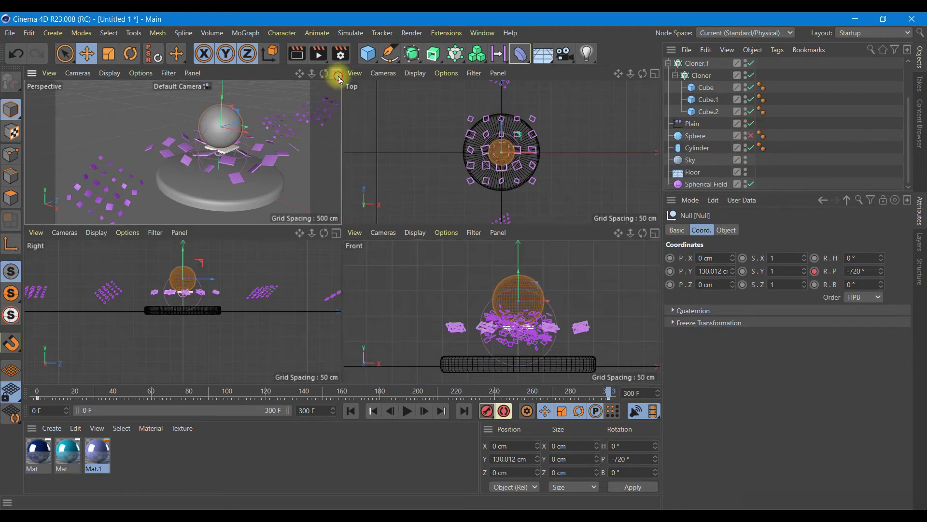
left_click(336, 73)
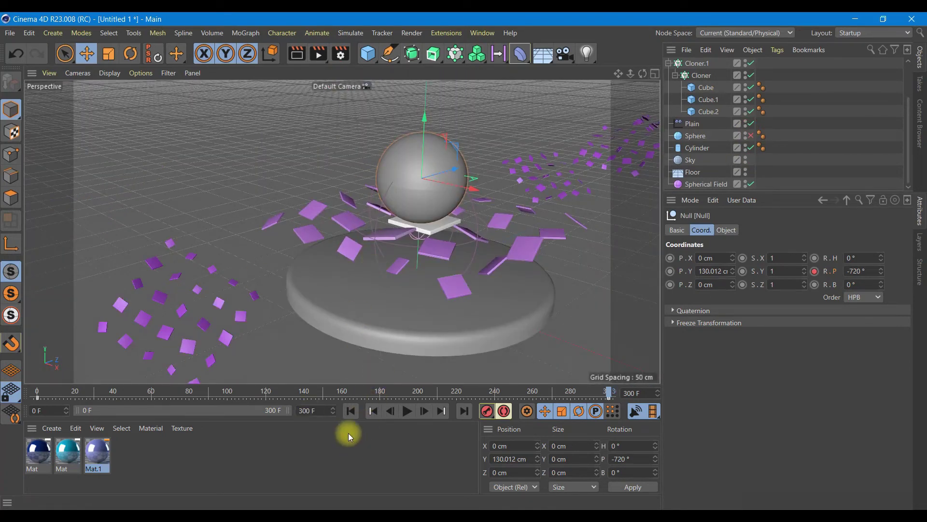
left_click(350, 409)
left_click(404, 414)
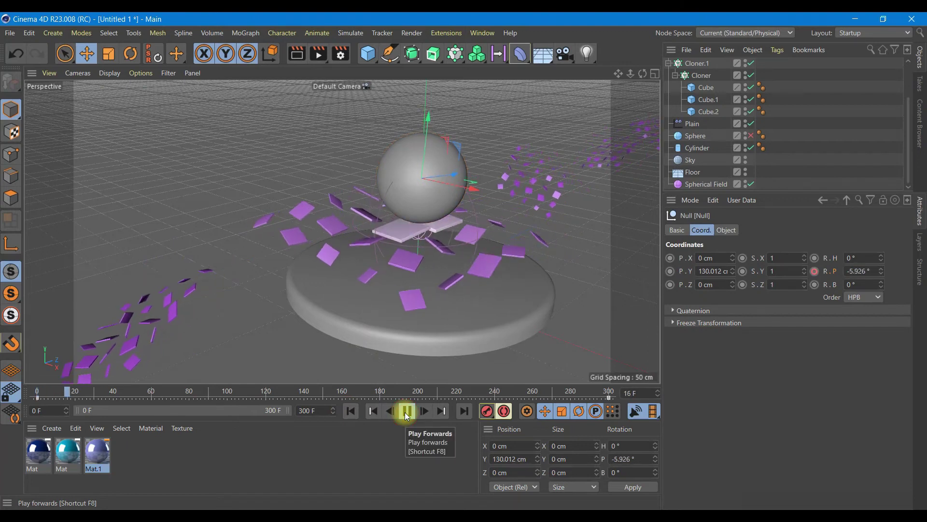
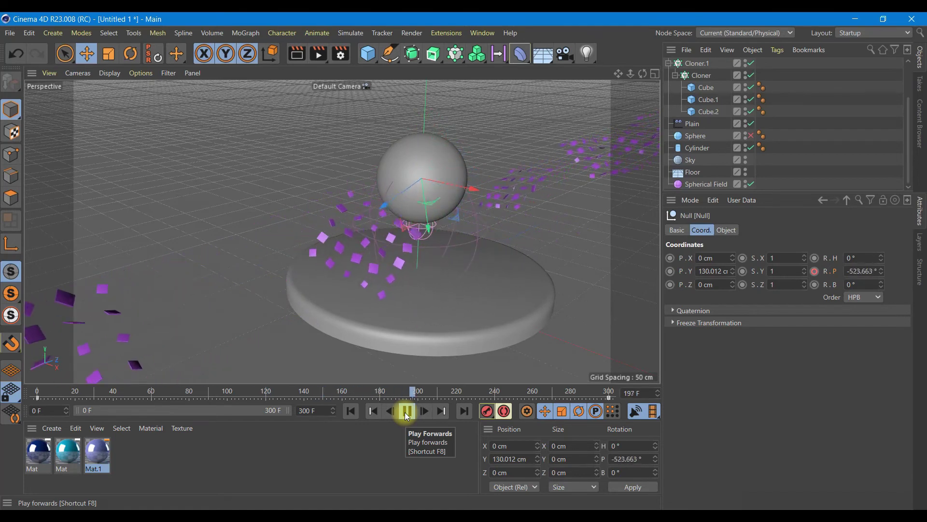
- Pause the clone animation and rewind it to frame 0
left_click(407, 412)
left_click(350, 413)
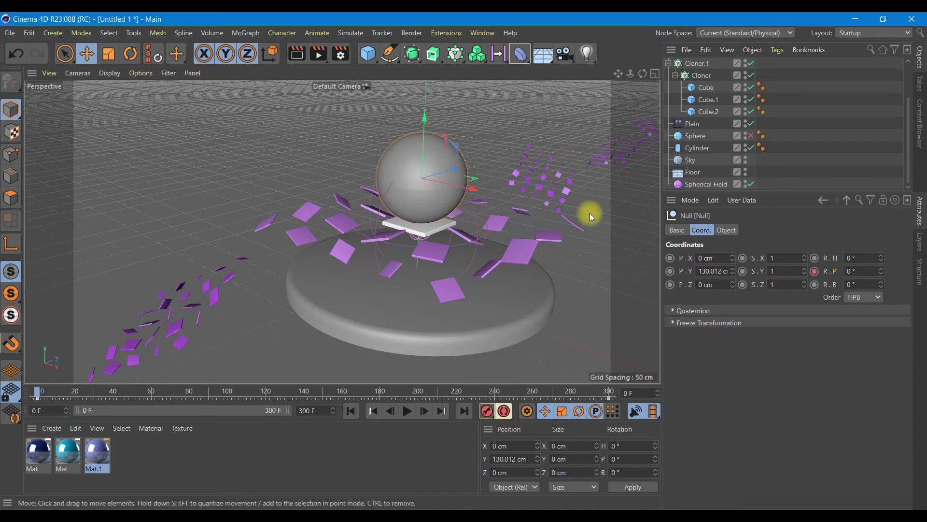
scroll(690, 123, "up", 3)
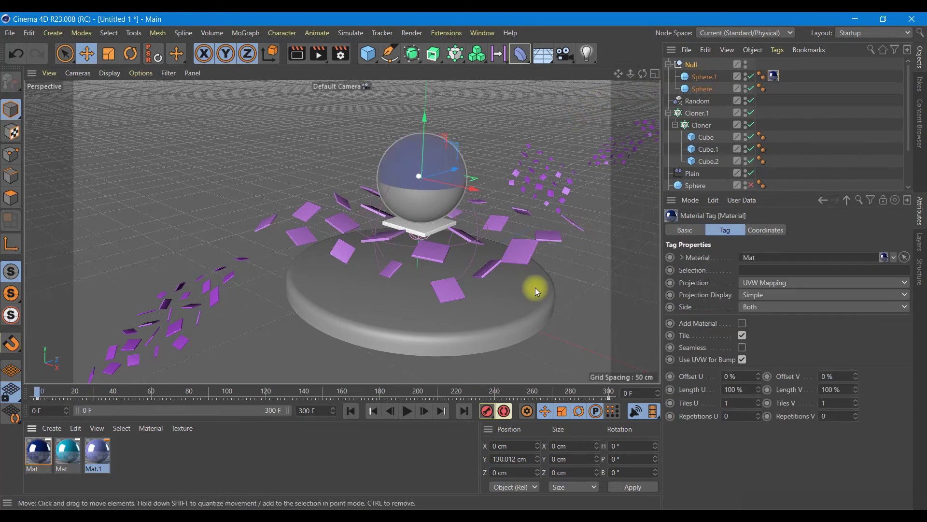
- Assign the dark blue Mat, teal Mat and lavender Mat.1 to Cube, Cube.1 and Cube.2, then render a preview
mouse_move(73, 452)
left_mouse_down()
mouse_move(707, 101)
mouse_move(710, 89)
left_mouse_up()
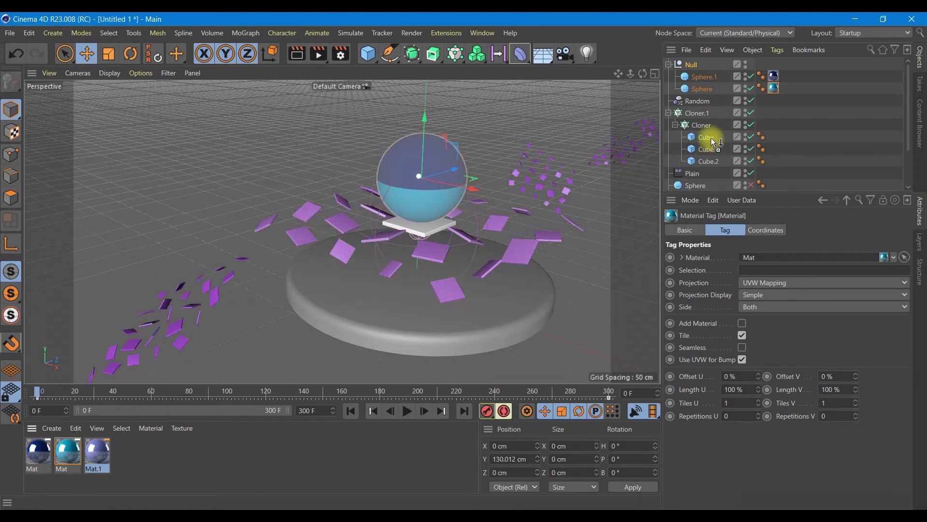
left_click_drag(72, 420, 711, 137)
mouse_move(70, 447)
left_mouse_down()
mouse_move(701, 171)
mouse_move(710, 154)
left_mouse_up()
mouse_move(70, 449)
left_mouse_down()
mouse_move(707, 181)
mouse_move(715, 164)
left_mouse_up()
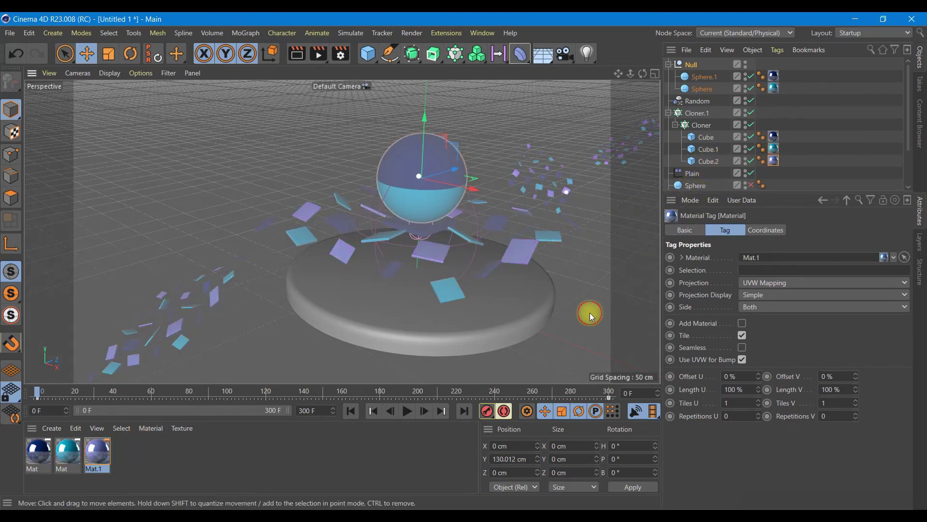
left_click(590, 311)
left_click(304, 56)
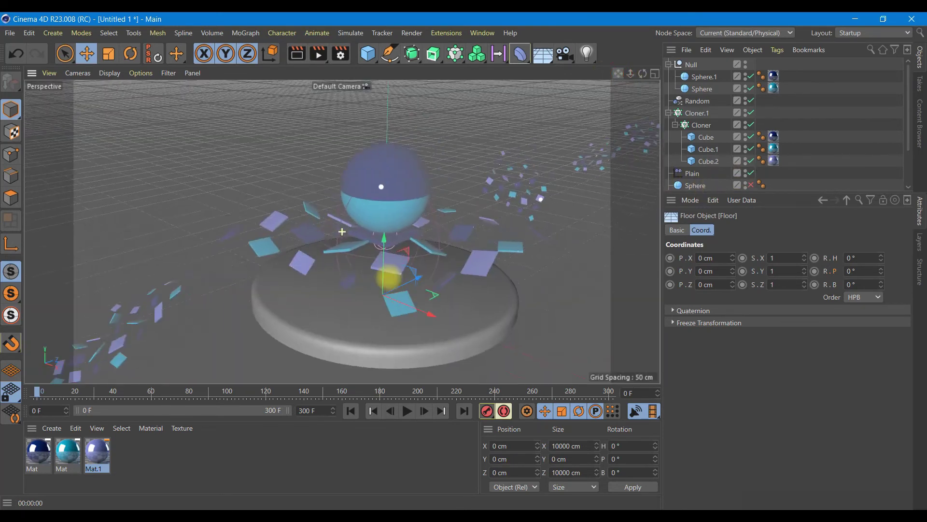
- Hide Sky and Floor, then re-render the clones against a black background
middle_click_drag(385, 271, 300, 293, "alt")
scroll(711, 148, "down", 2)
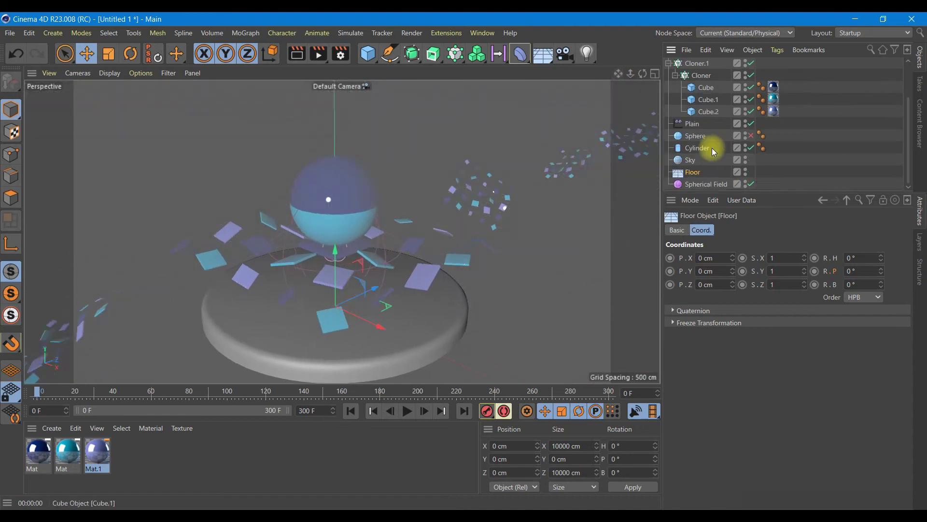
left_click(746, 161)
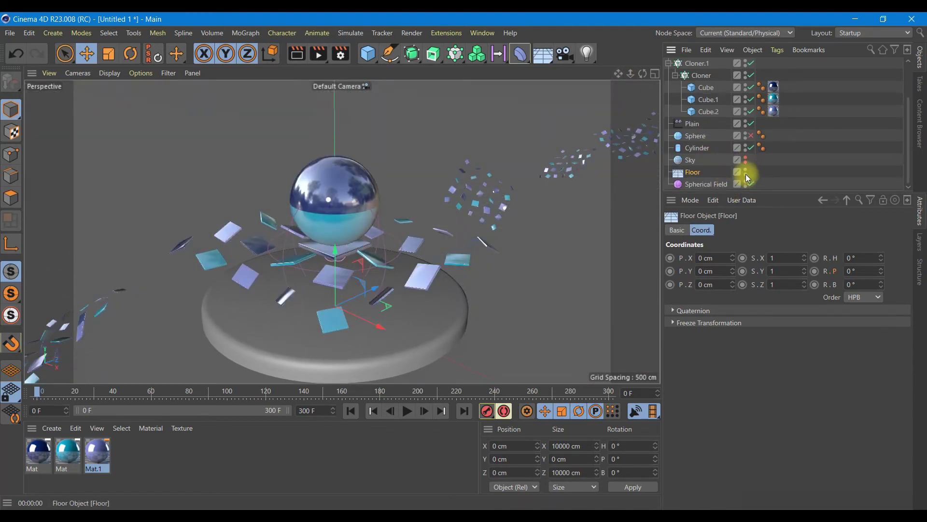
left_click(746, 172)
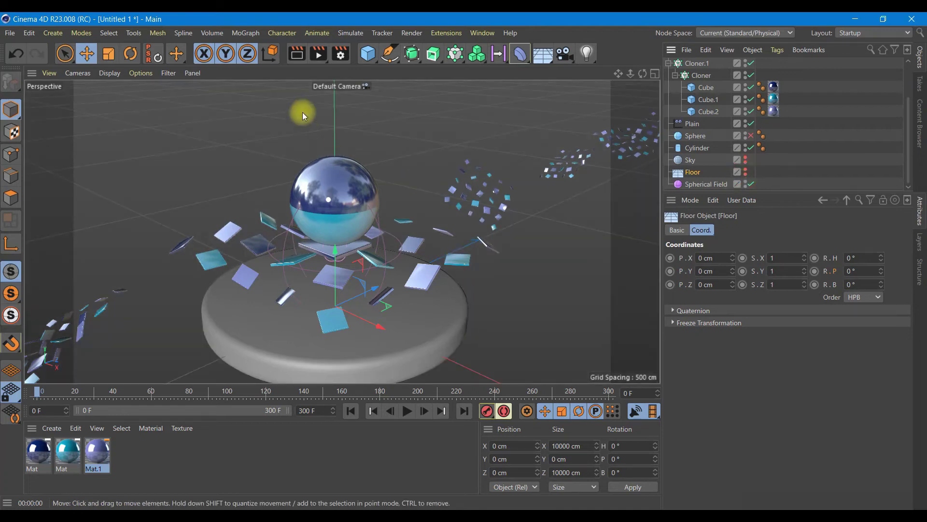
left_click(296, 54)
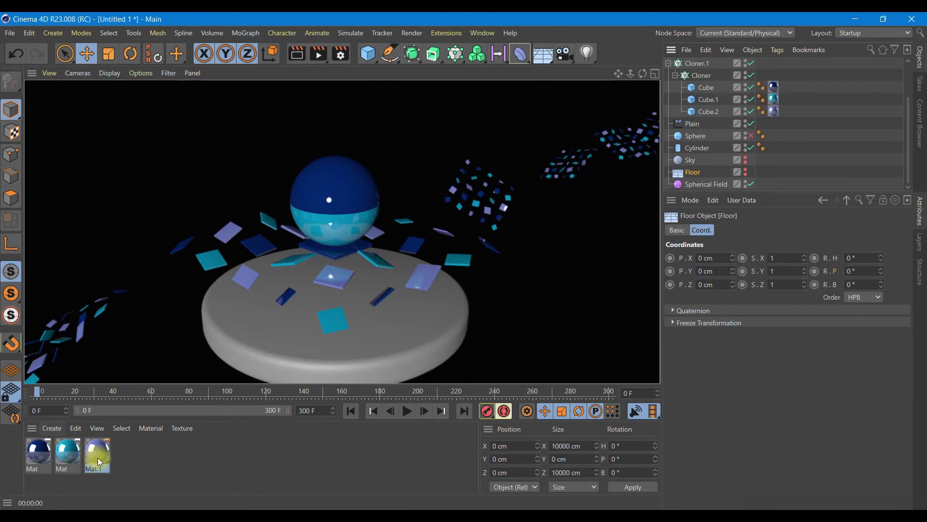
- Duplicate Mat.1 at 20% saturation, apply it to the Cylinder, and render to check
left_click_drag(116, 457, 124, 455, "ctrl")
double_click(125, 455)
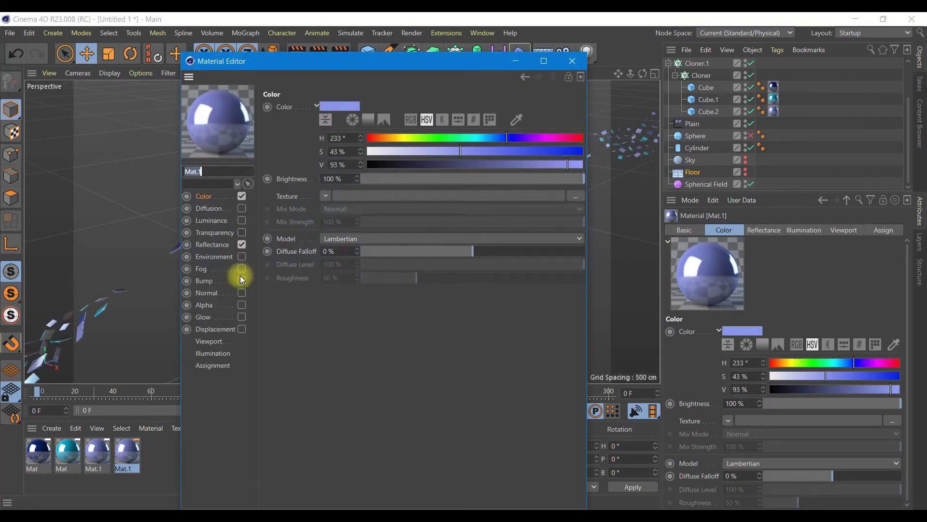
left_click(384, 152)
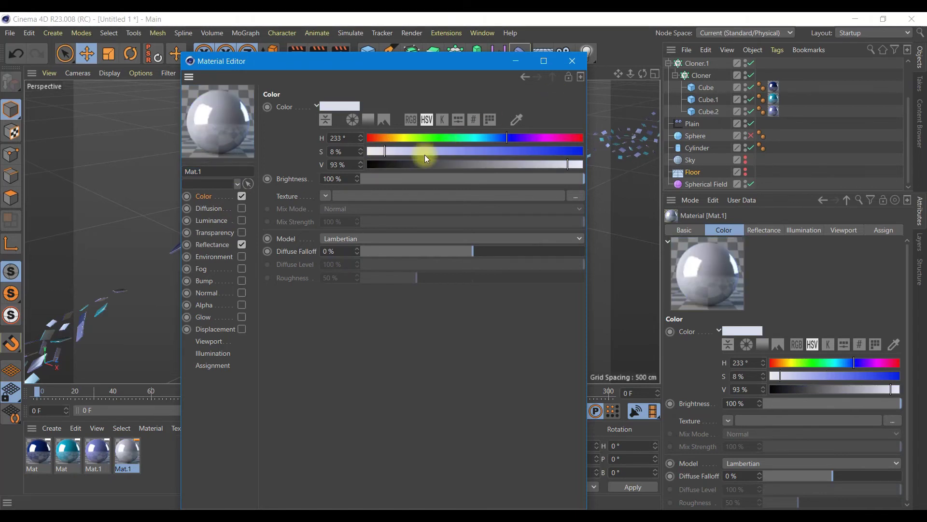
left_click(410, 153)
left_click(572, 61)
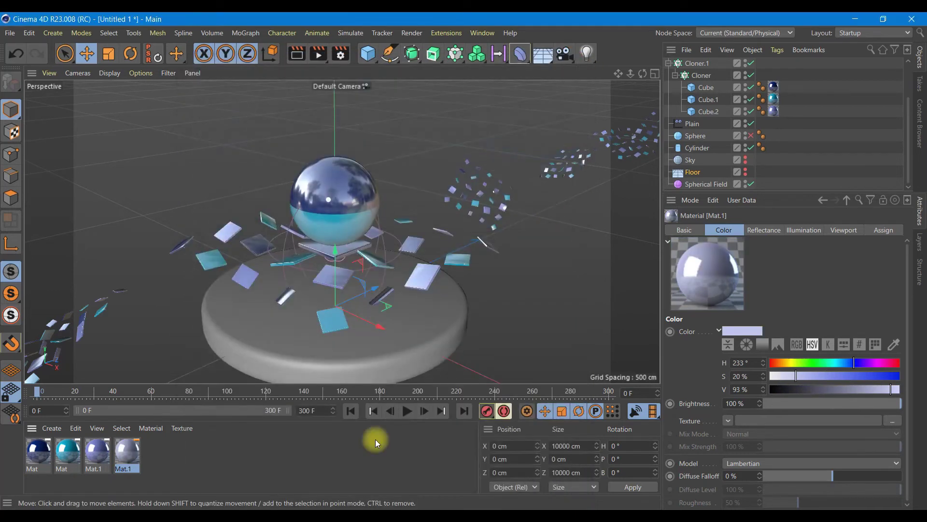
left_click_drag(550, 267, 697, 147)
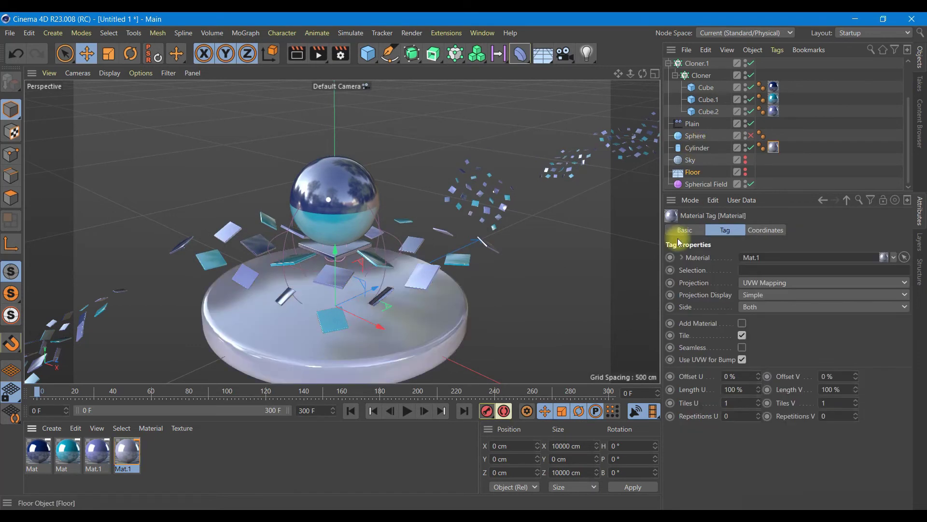
left_click(296, 55)
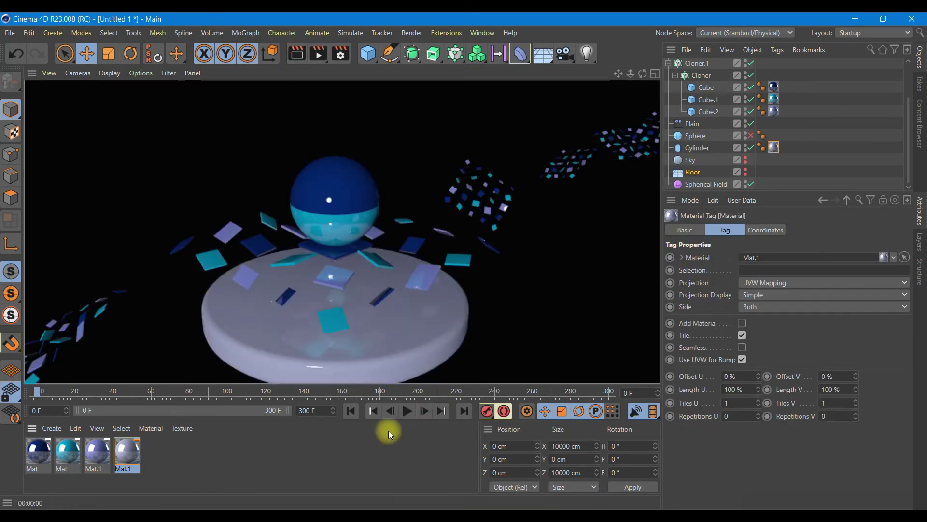
- Raise the Spherical Field's inner offset to about 70% and play the animation to test it
left_click(696, 185)
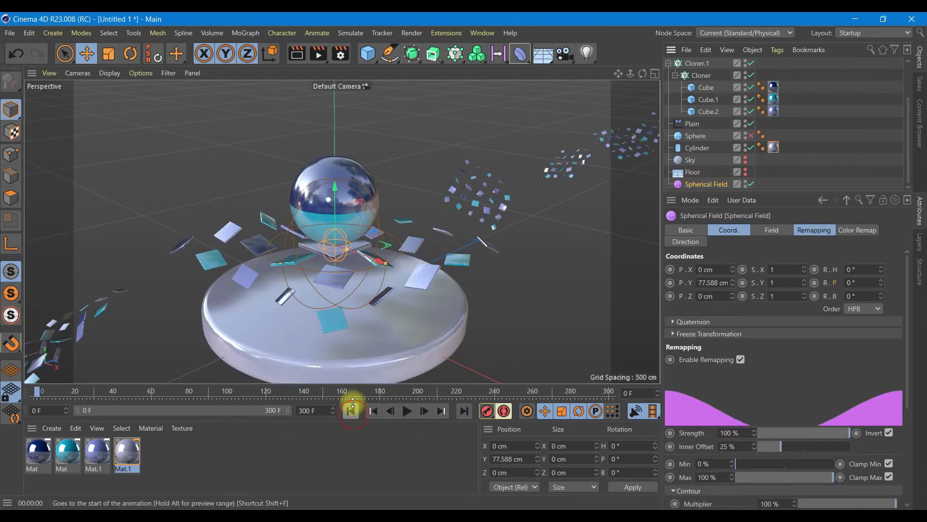
left_click_drag(348, 253, 363, 263)
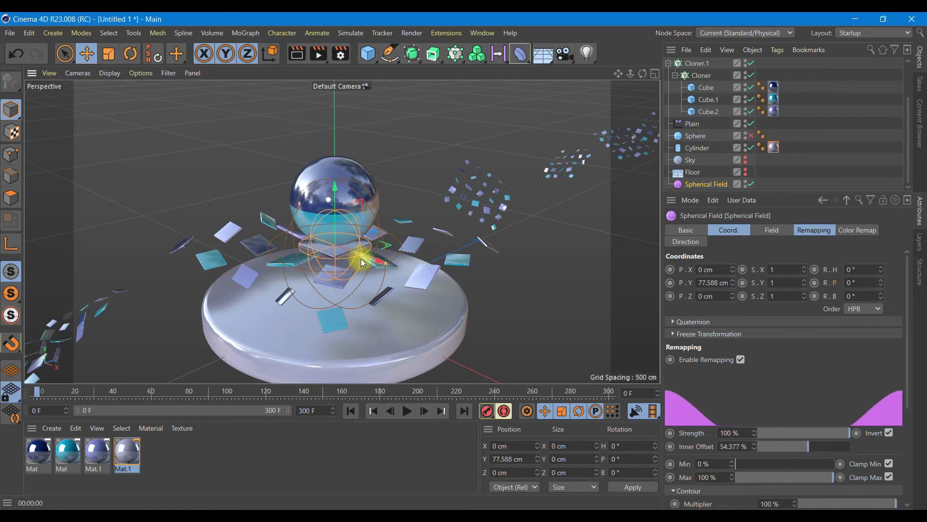
left_click_drag(362, 262, 368, 264)
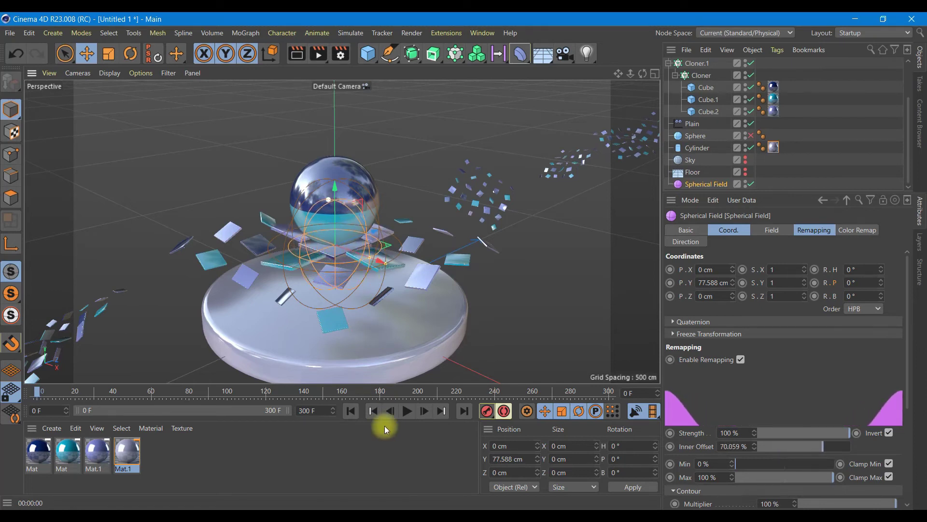
left_click(407, 411)
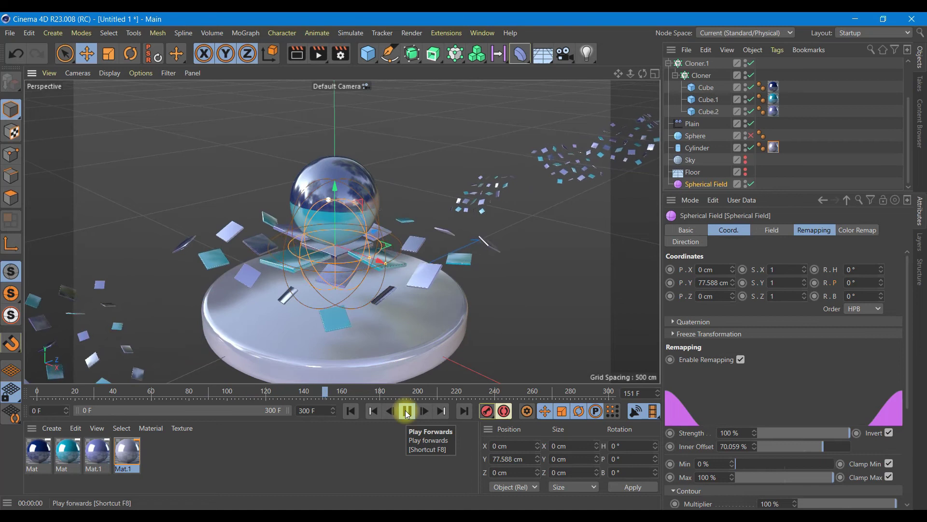
left_click(407, 412)
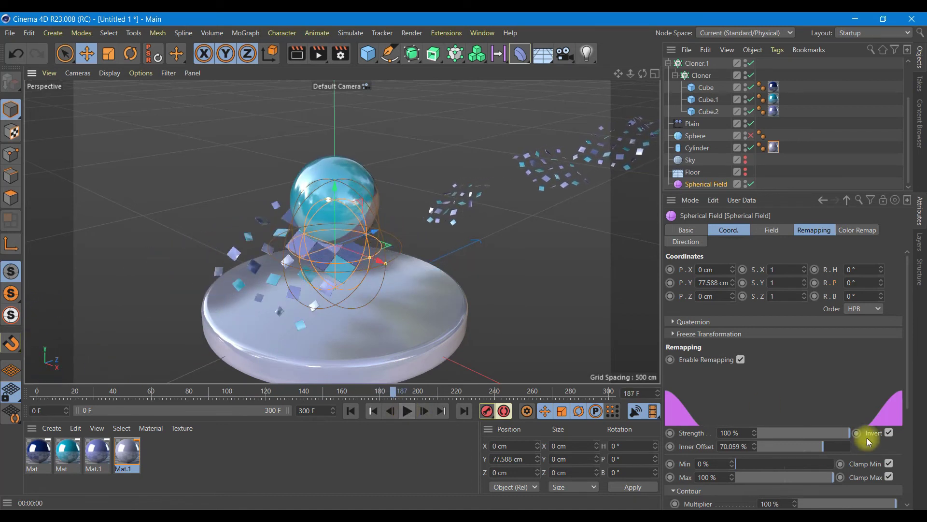
- Test playback with Invert off, then turn Invert back on with Inner Offset 24%
left_click(890, 432)
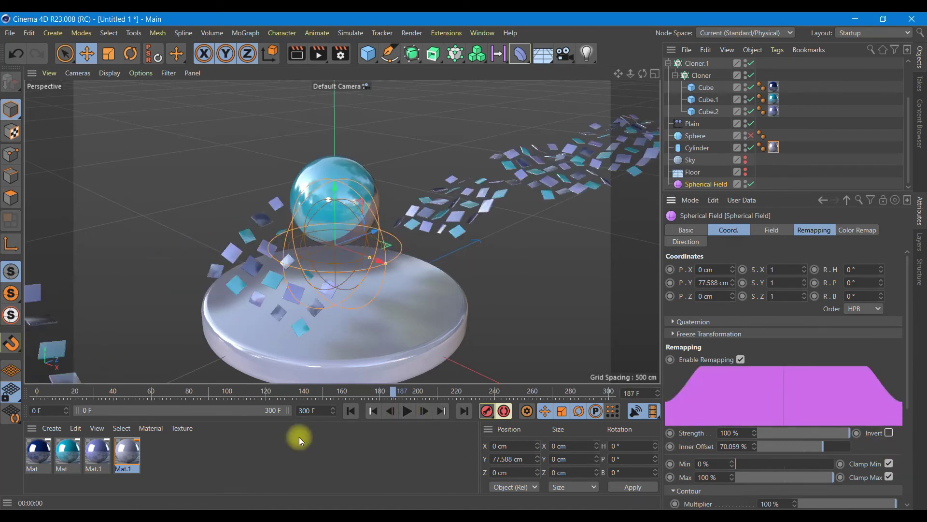
left_click(407, 412)
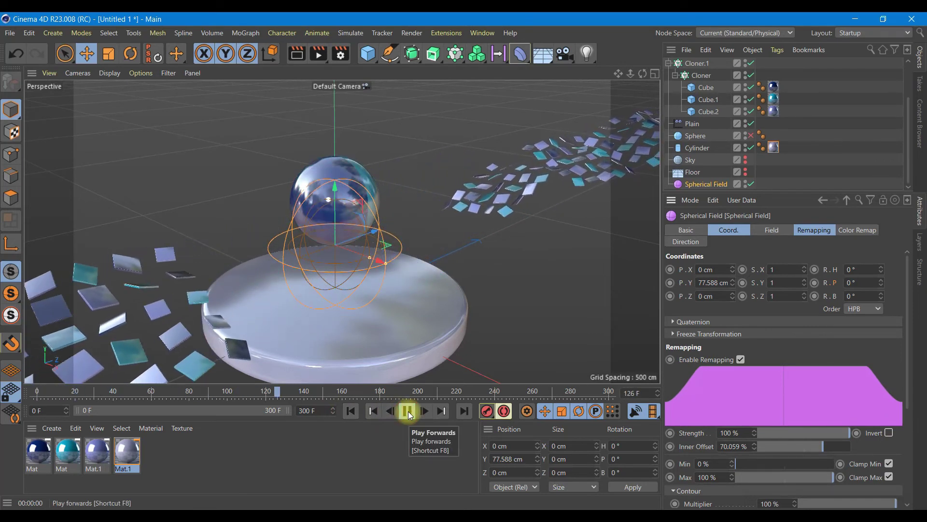
left_click(407, 412)
left_click(890, 433)
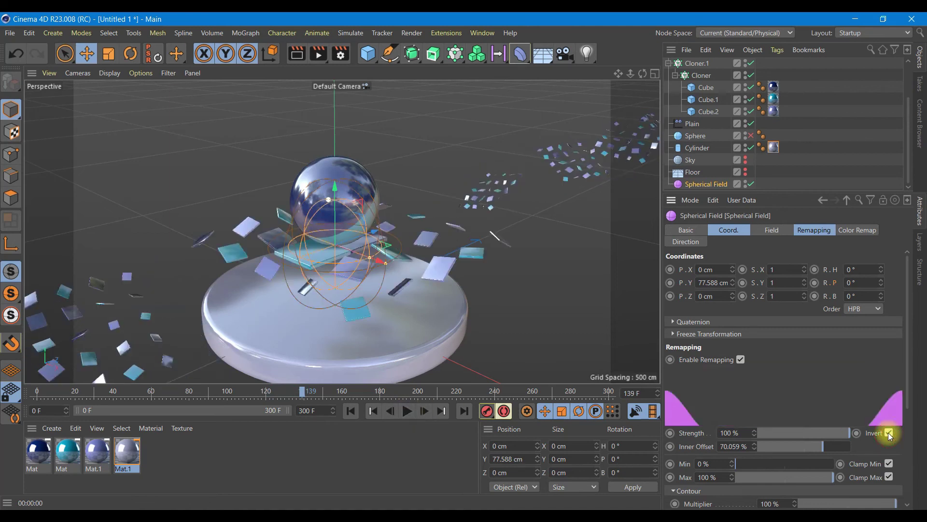
left_click(747, 447)
type("24")
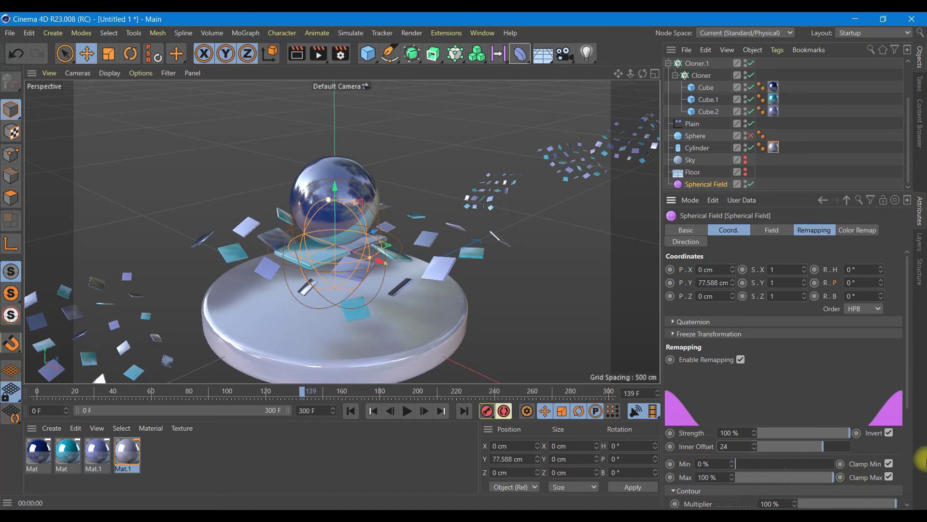
key("Return")
scroll(907, 456, "down", 5)
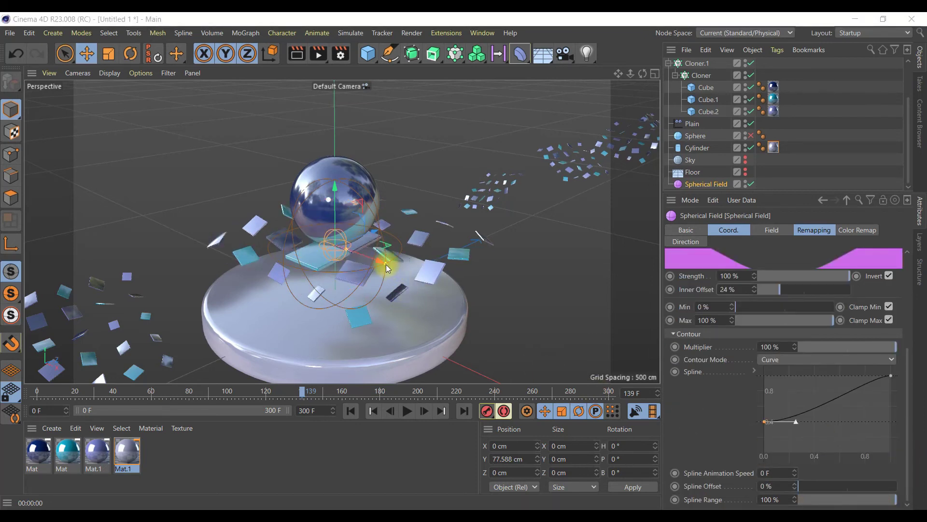
- From frame 0, enlarge the field's radius and inner offset to 39.936%, then preview playback
left_click(350, 411)
scroll(340, 229, "up", 3)
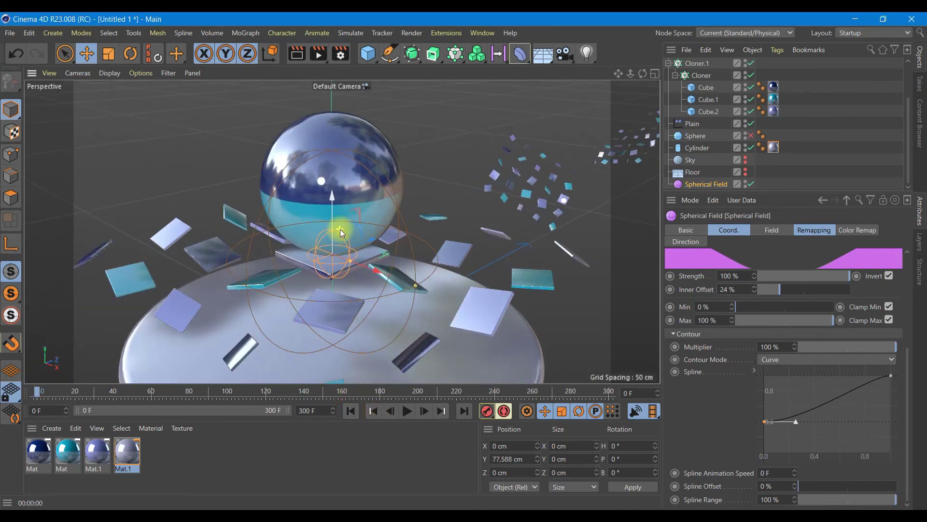
scroll(340, 229, "up", 4)
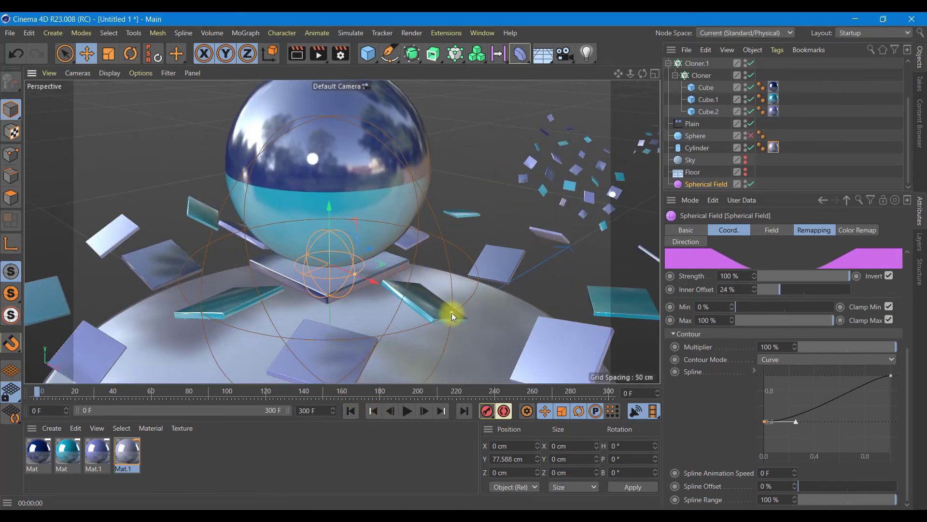
mouse_move(451, 312)
left_mouse_down()
mouse_move(527, 377)
mouse_move(517, 373)
left_mouse_up()
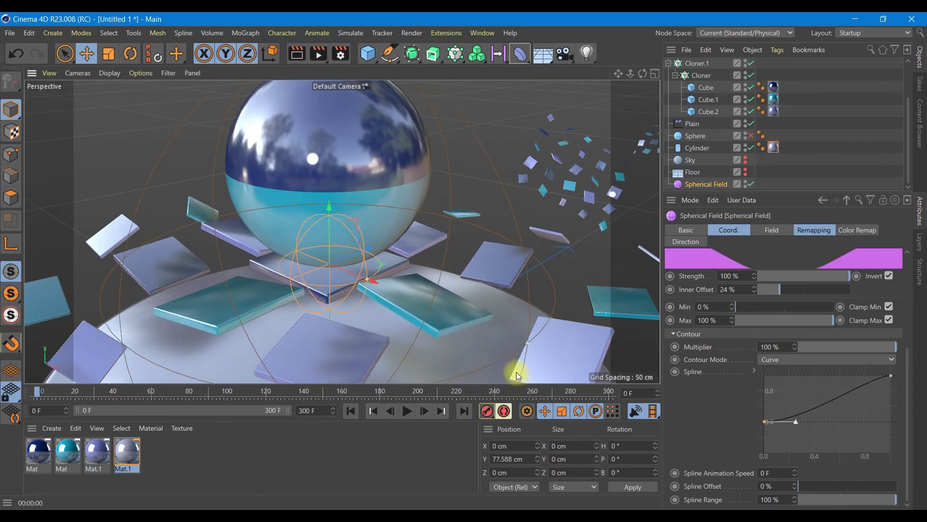
mouse_move(369, 280)
left_mouse_down()
mouse_move(380, 290)
mouse_move(364, 276)
mouse_move(337, 272)
mouse_move(345, 269)
mouse_move(392, 303)
left_mouse_up()
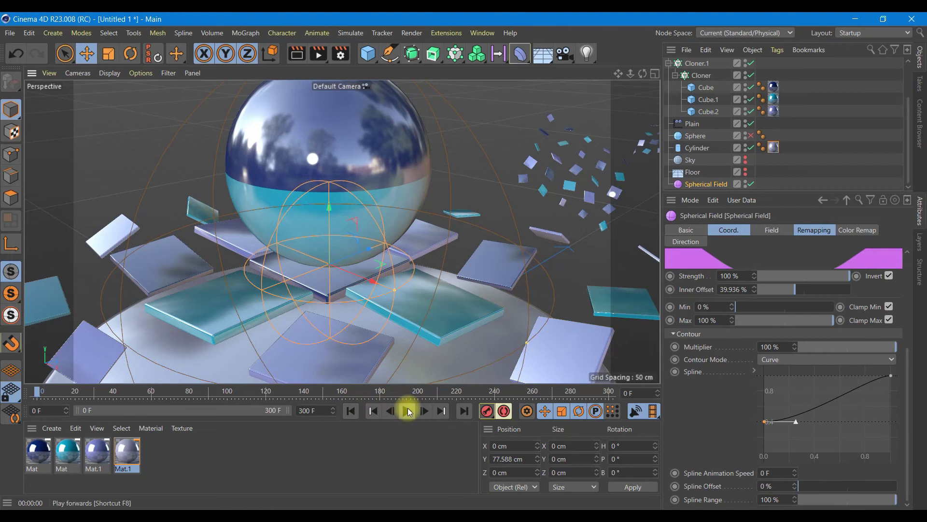
left_click(408, 411)
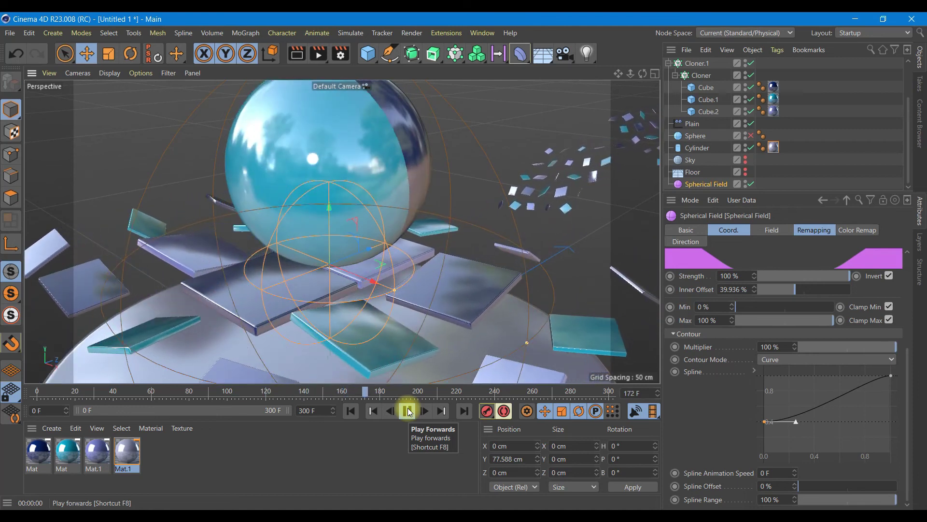
left_click(408, 411)
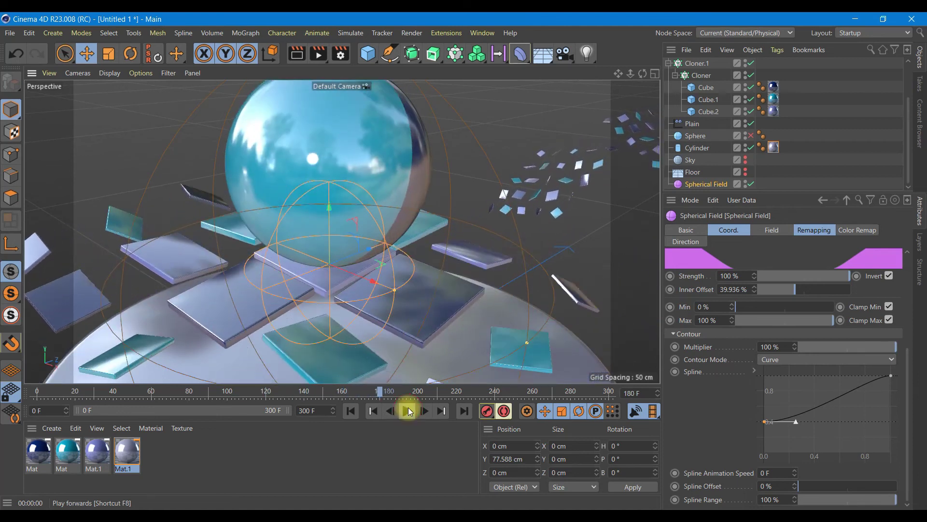
- Delete the Random and Plain effectors from the inner Cloner and rewind to frame 0
left_click(701, 75)
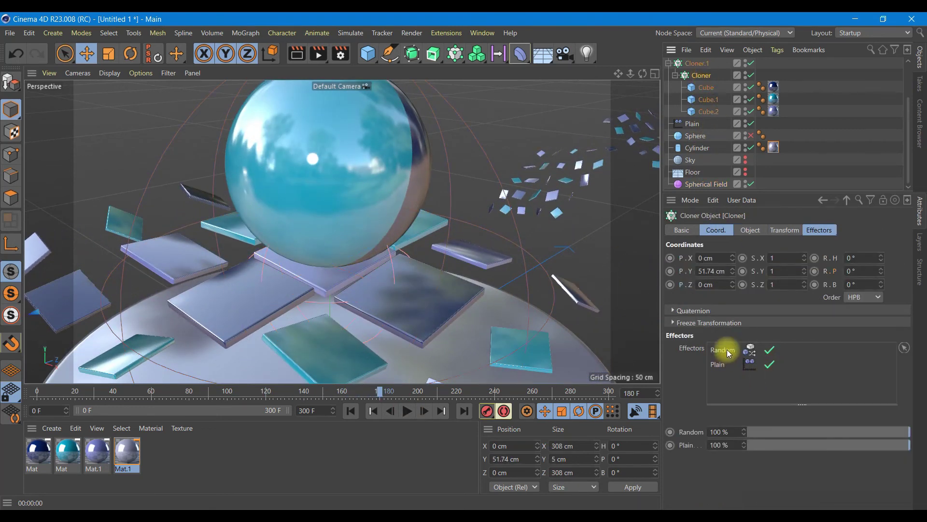
key("Delete")
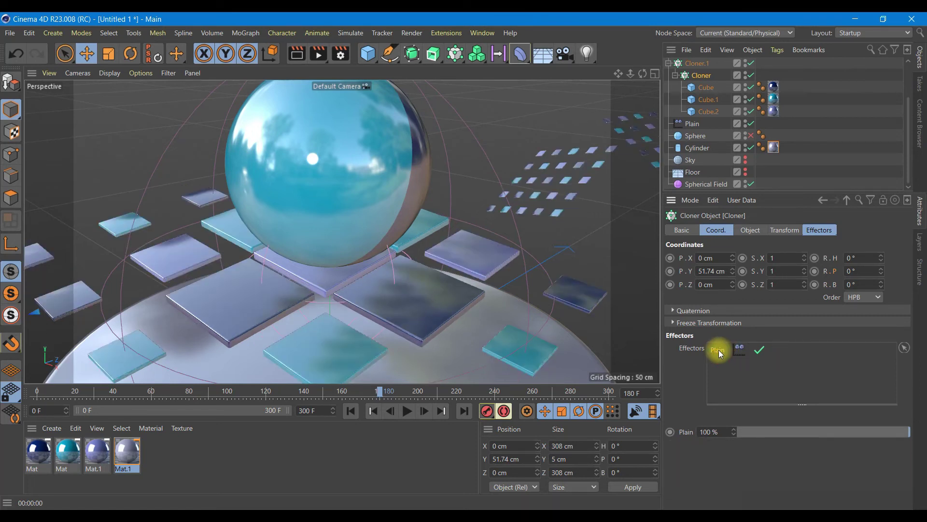
key("Delete")
scroll(450, 225, "down", 3)
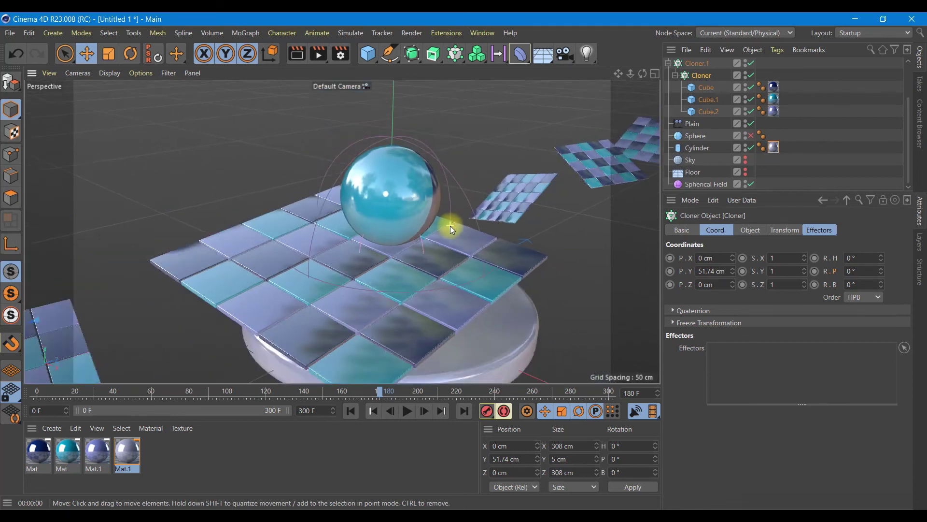
scroll(450, 225, "down", 3)
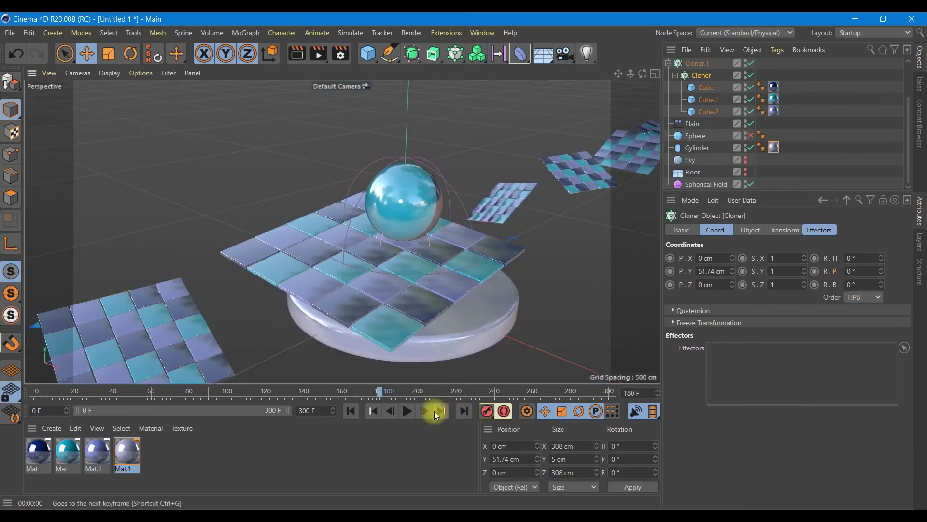
left_click(351, 410)
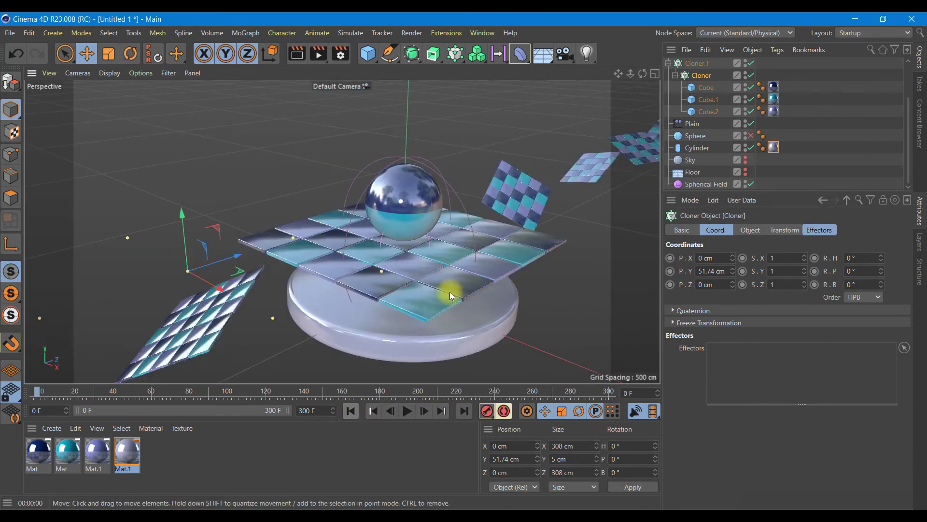
left_click(700, 65)
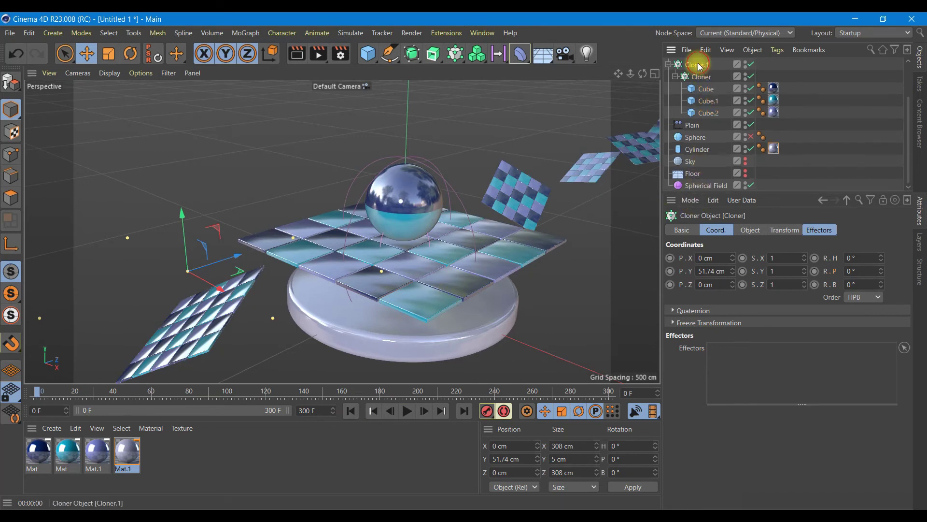
- Delete the standalone Sphere, preview the tile animation, and rewind to frame 0
left_click(703, 140)
key("Delete")
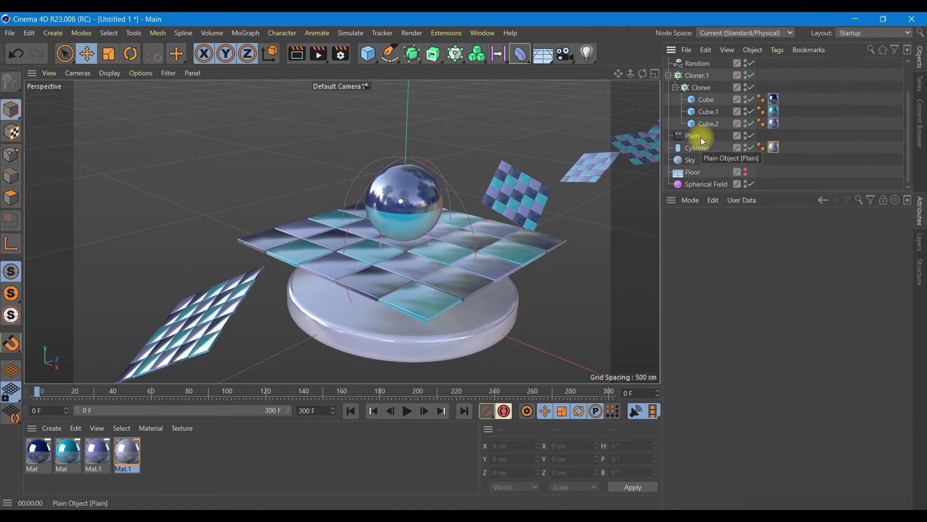
left_click(697, 75)
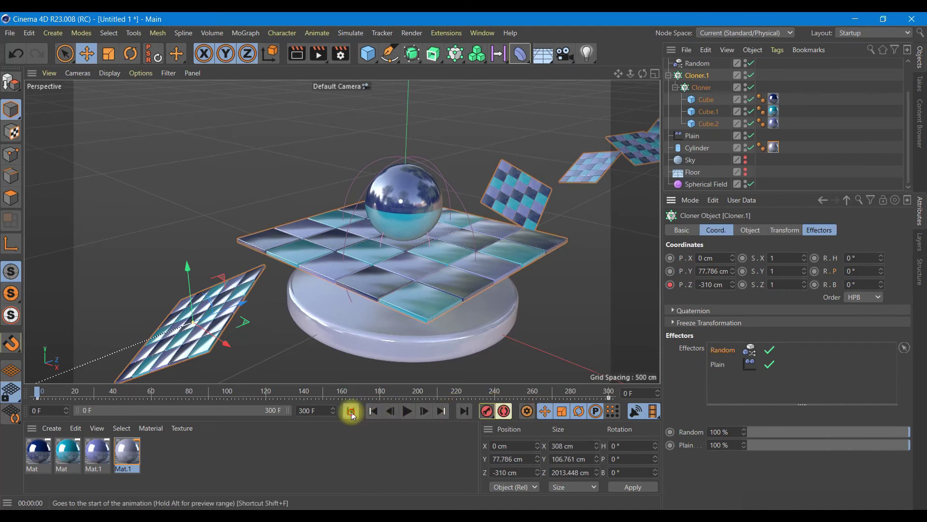
left_click(408, 411)
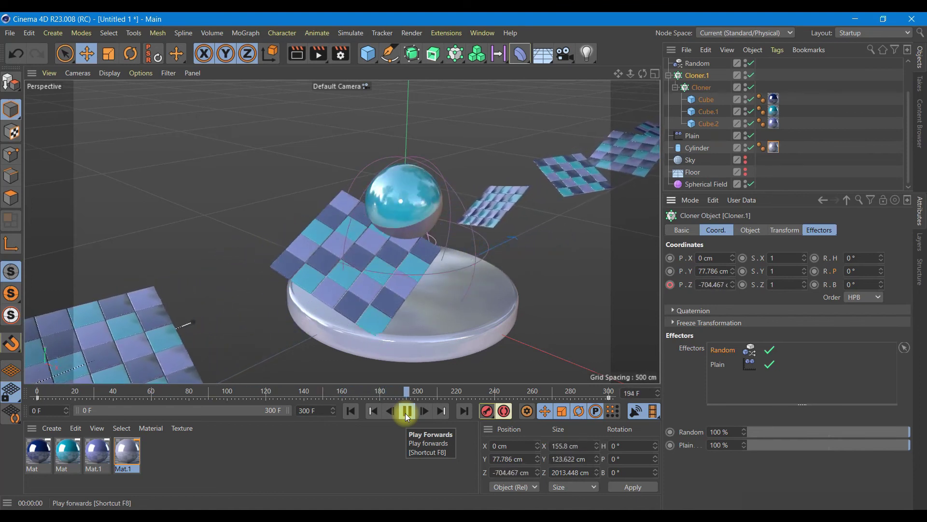
left_click(408, 411)
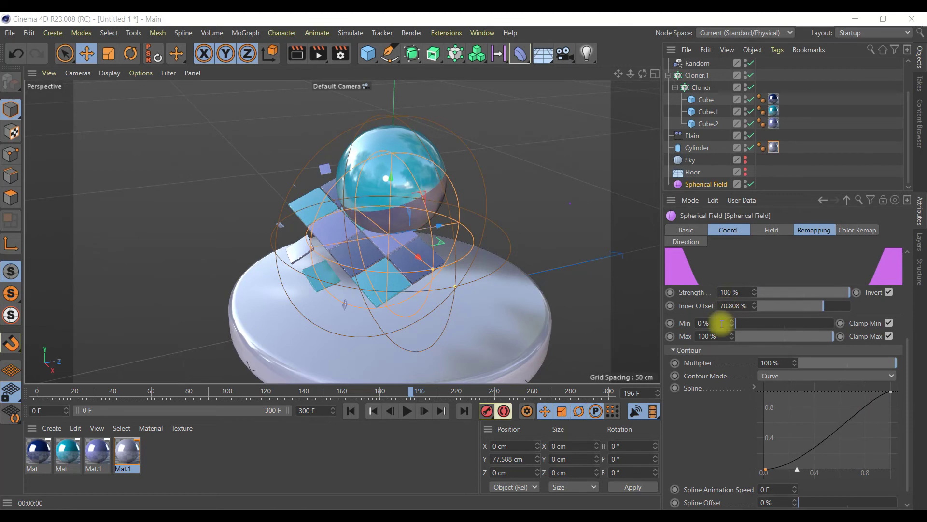
left_click(351, 412)
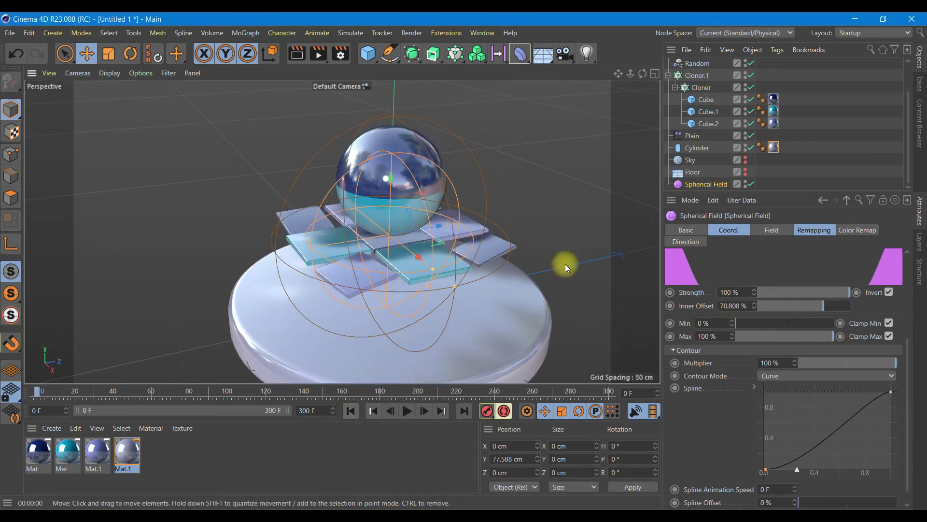
left_click(670, 76)
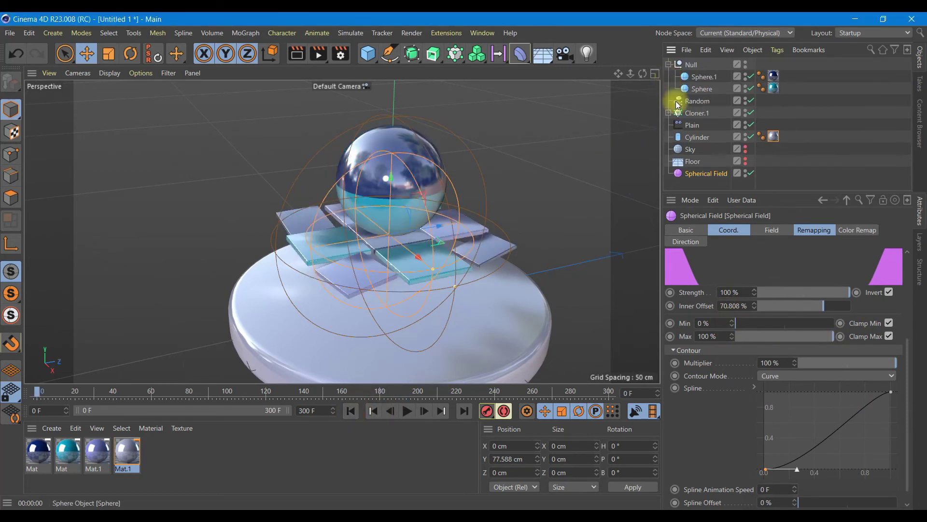
- Duplicate Cloner.1 into a new Cloner below Spherical Field
left_click(669, 64)
left_click(699, 90)
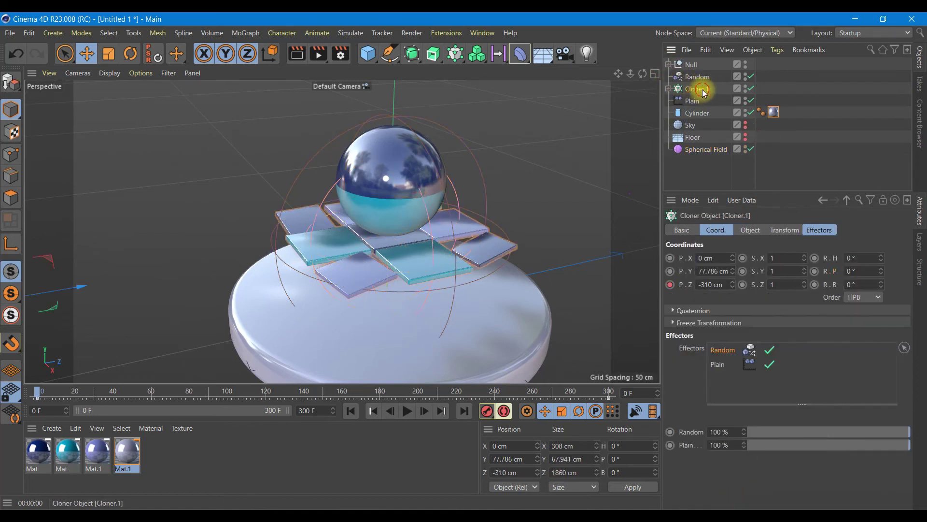
left_click_drag(705, 93, 697, 162, "ctrl")
left_click(669, 162)
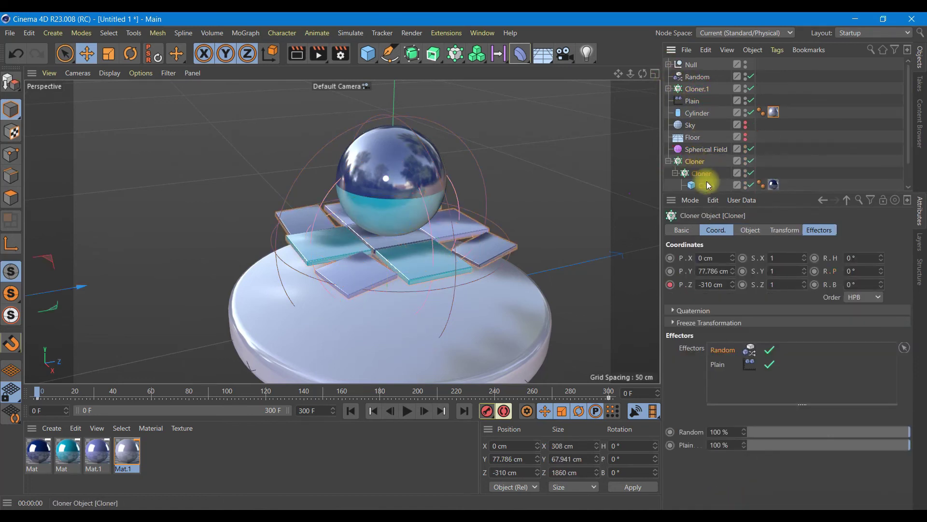
scroll(712, 178, "down", 2)
- Delete Cube, Cube.1 and Cube.2 from the new Cloner
left_click(706, 161)
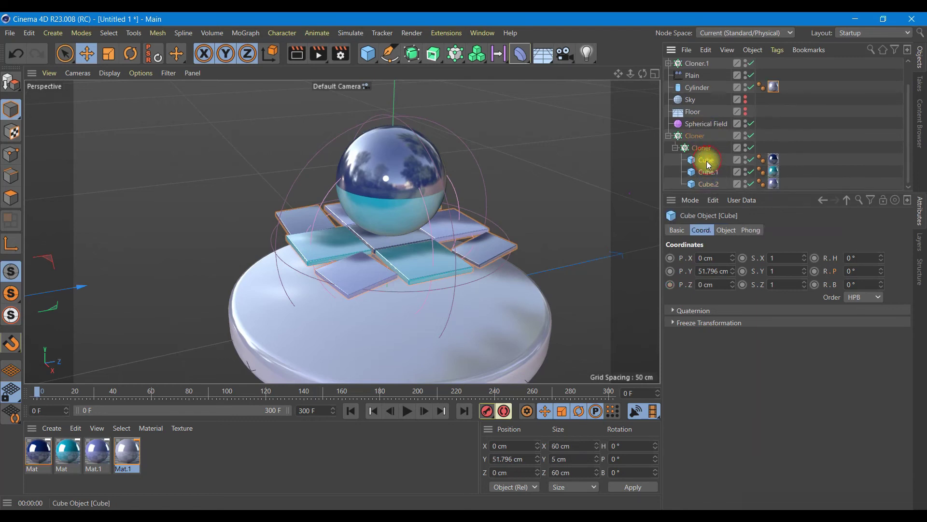
left_click(712, 186)
key("Delete")
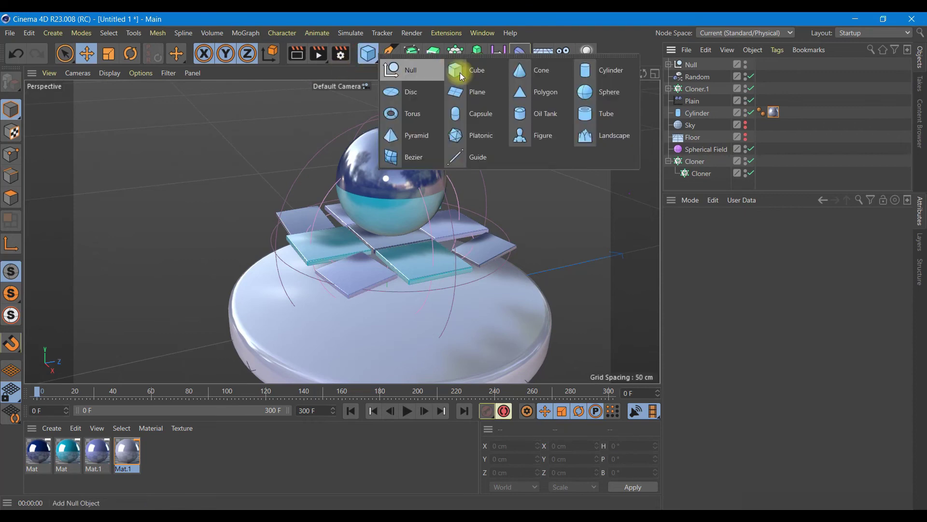
- Add a 3 cm radius Sphere in their place and give it the Mat material
left_click_drag(359, 65, 595, 97)
left_click(727, 230)
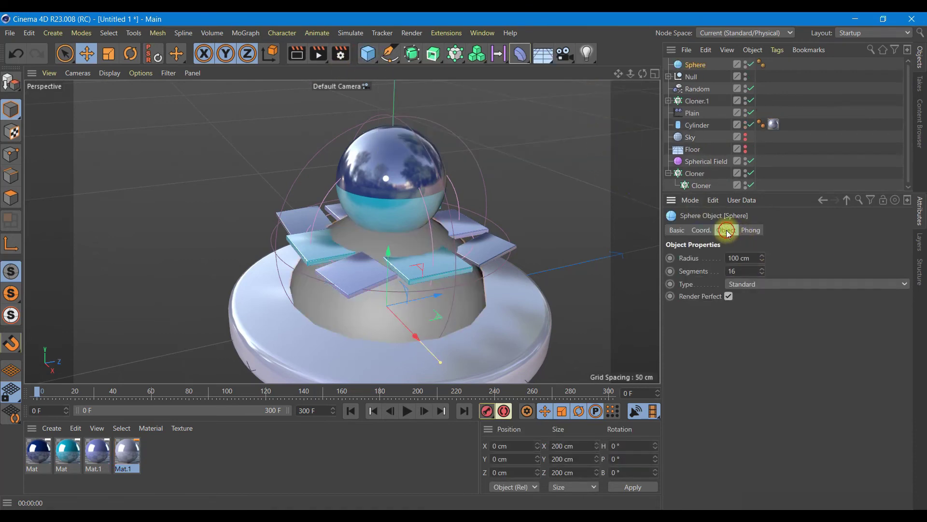
left_click(749, 258)
type("3")
key("Return")
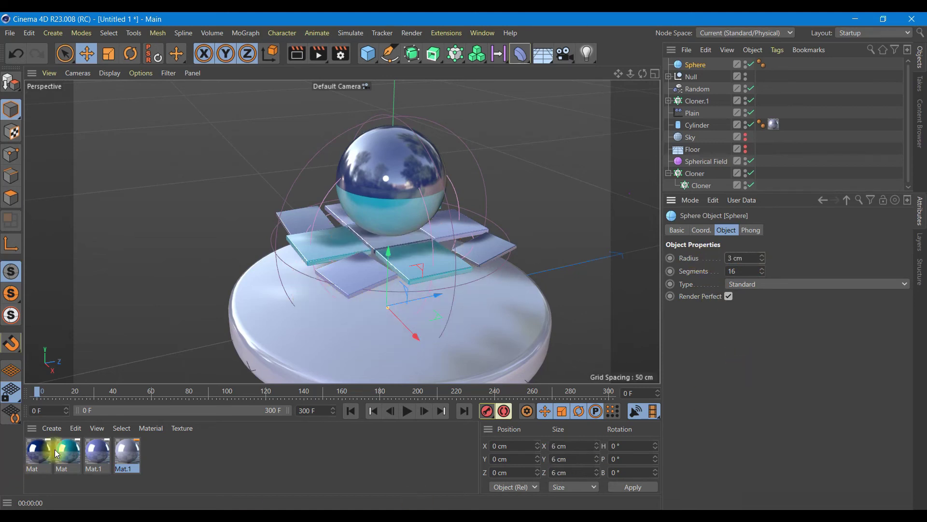
mouse_move(69, 452)
left_mouse_down()
mouse_move(698, 68)
mouse_move(702, 185)
left_mouse_up()
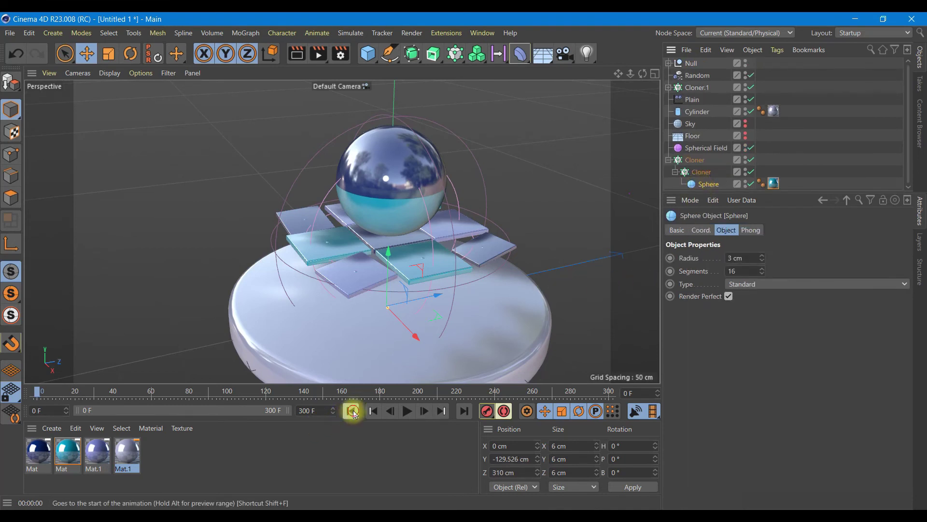
left_click(696, 163)
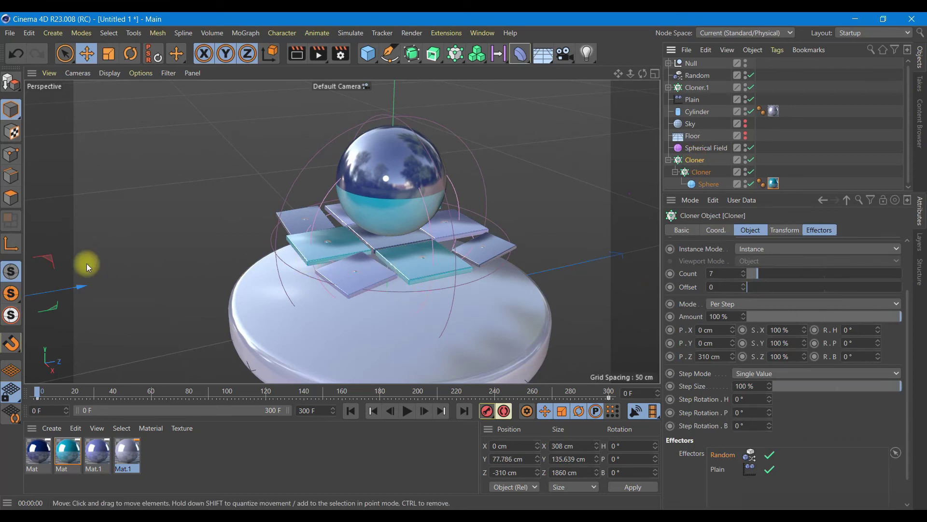
- Lower the sphere Cloner to about Y 73.479 cm and play the animation to frame 212
scroll(201, 247, "down", 3)
scroll(201, 247, "down", 3)
left_click_drag(68, 232, 70, 236)
left_click(404, 412)
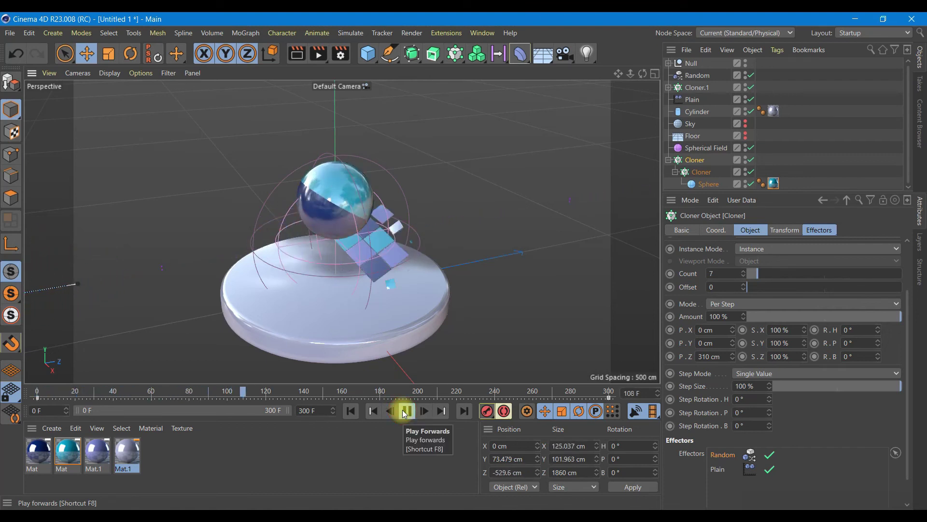
left_click(404, 412)
scroll(363, 260, "up", 5)
scroll(363, 260, "up", 3)
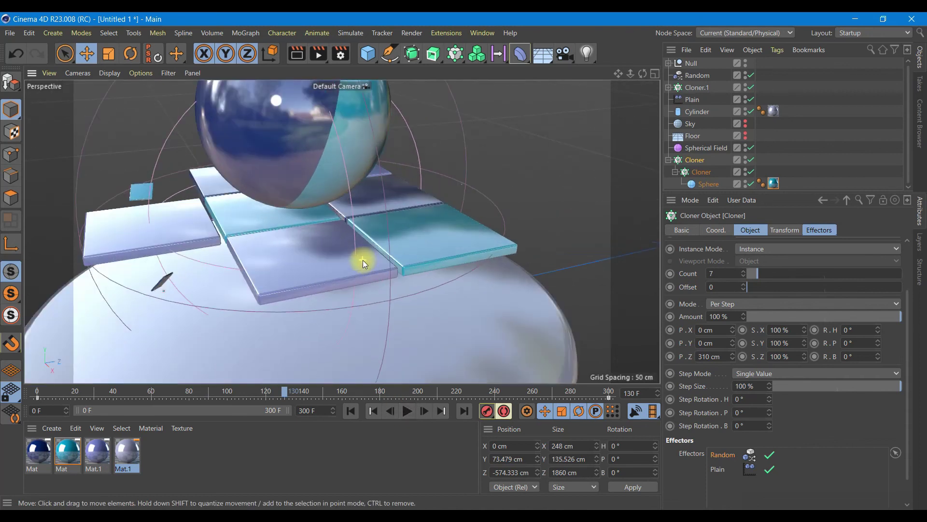
left_click(407, 412)
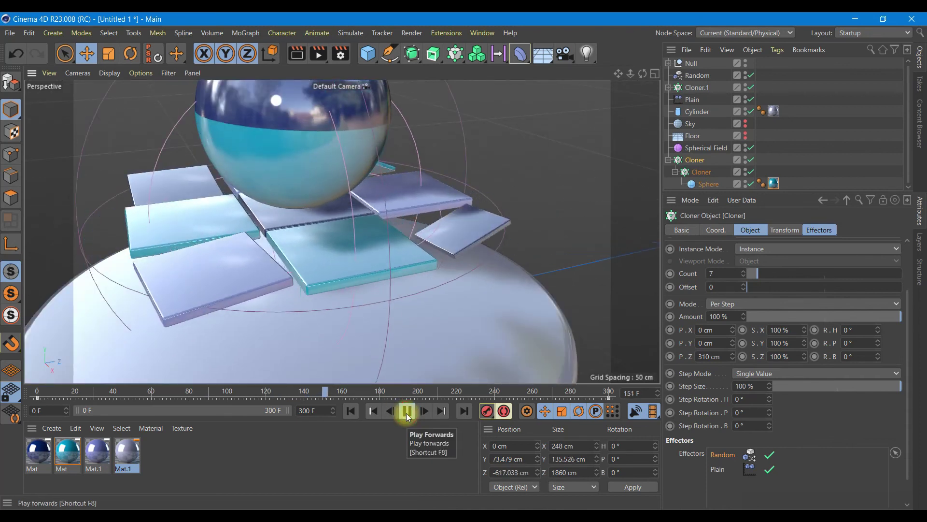
left_click(407, 413)
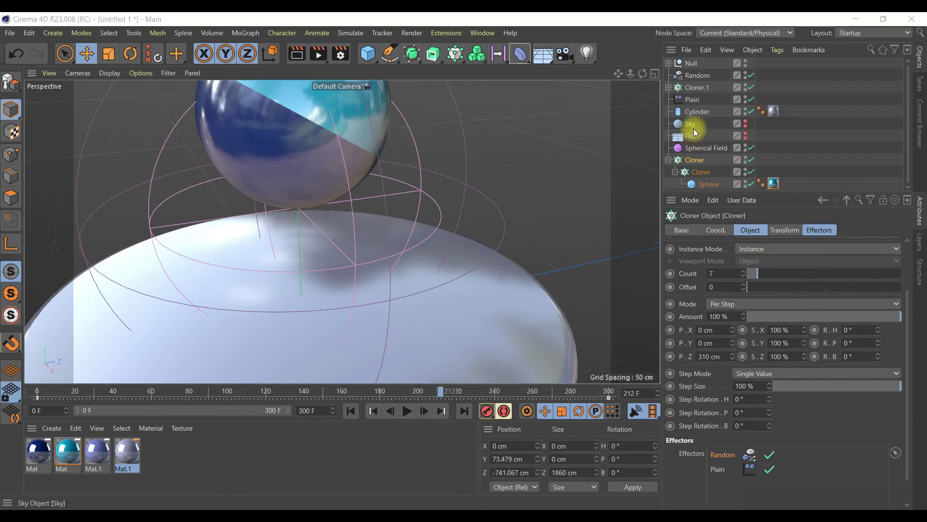
- Delete the Sky and Floor objects from the scene
left_click(700, 183)
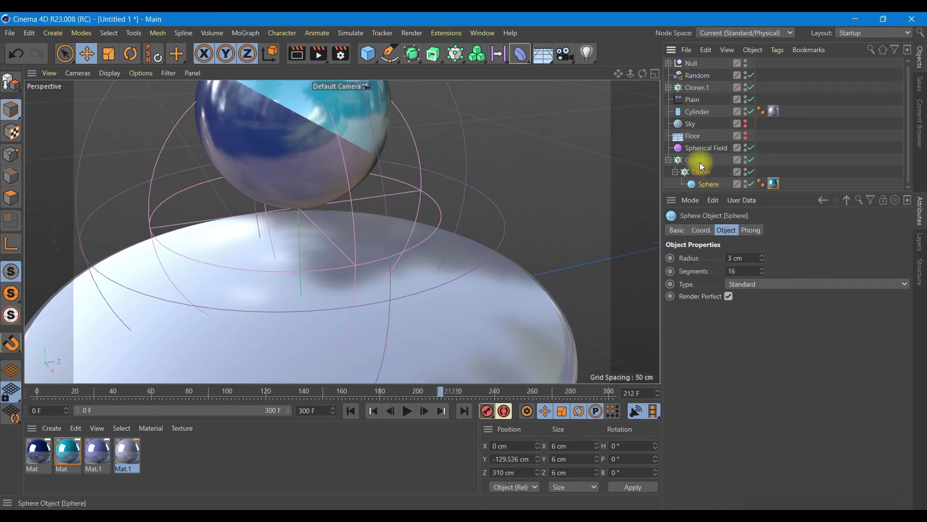
left_click(691, 124)
key("Delete")
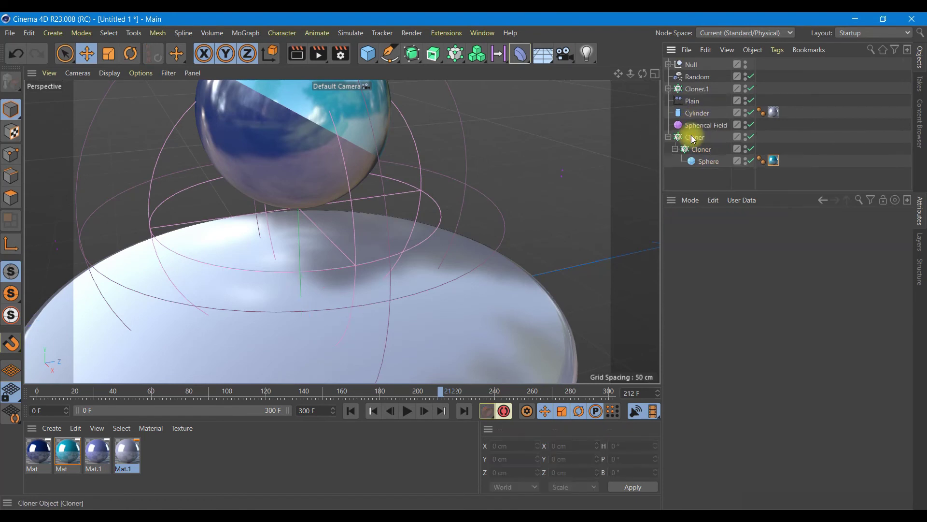
- Duplicate the small sphere into Sphere.2 inside the inner cloner and apply Mat.1 to it
left_click(708, 162)
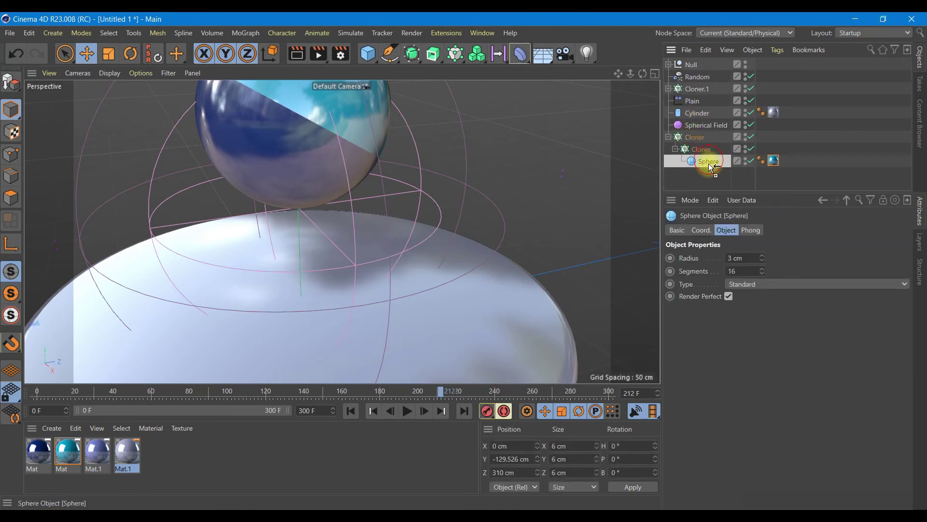
left_click_drag(714, 176, 710, 180, "ctrl")
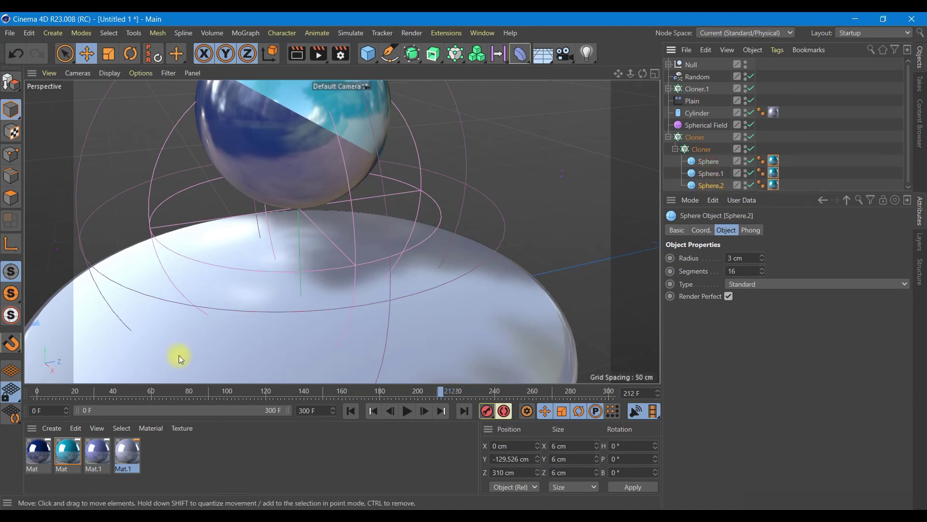
mouse_move(126, 452)
left_mouse_down()
mouse_move(467, 314)
mouse_move(773, 172)
left_mouse_up()
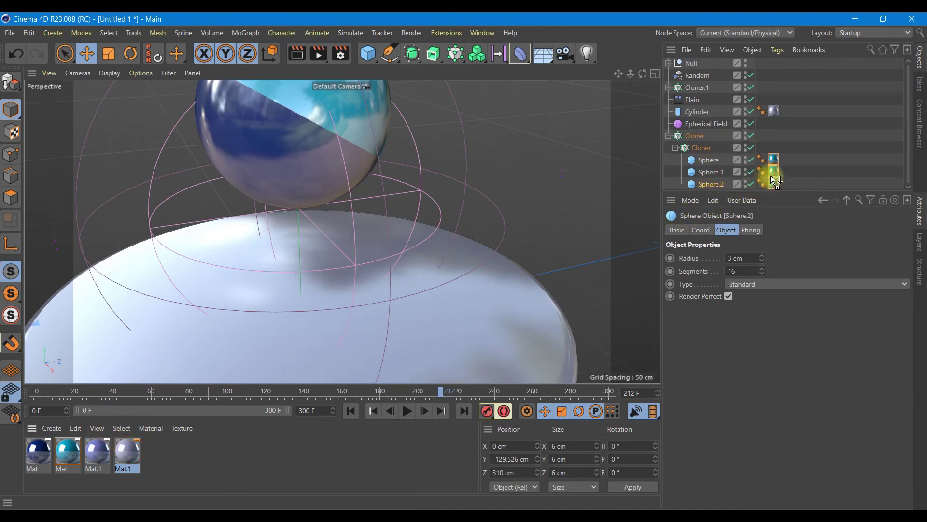
mouse_move(61, 455)
left_mouse_down()
mouse_move(71, 429)
mouse_move(773, 186)
left_mouse_up()
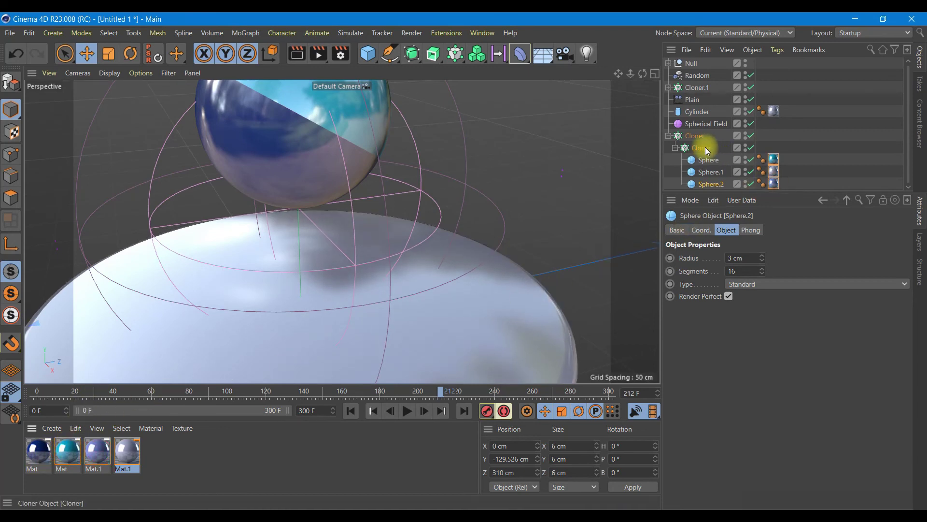
left_click(695, 136)
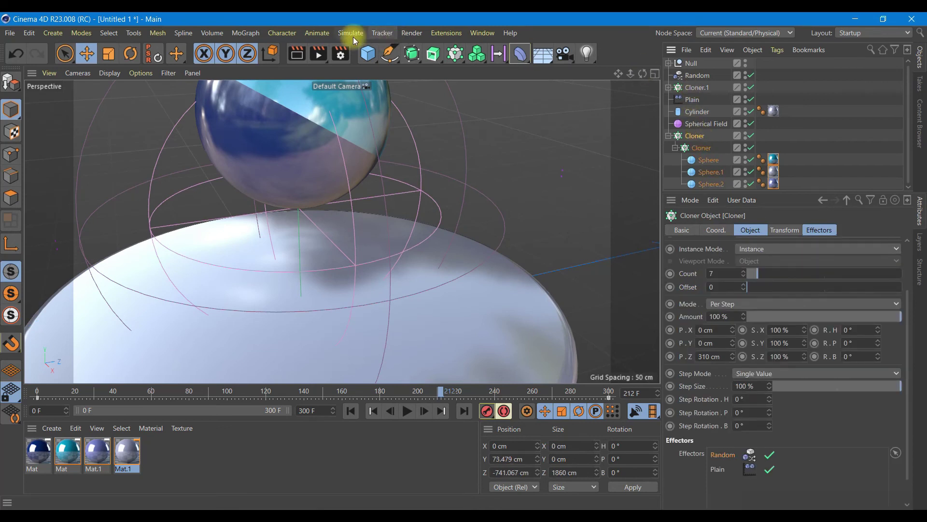
- Add a Random effector to the outer Cloner with P.X and P.Z at 0 and uniform scale 0.5
left_click(455, 53)
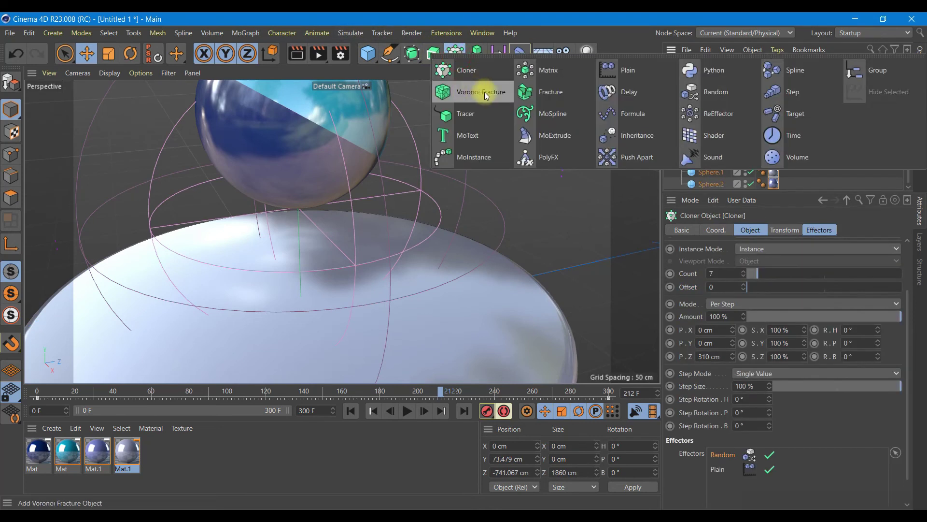
left_click(727, 89)
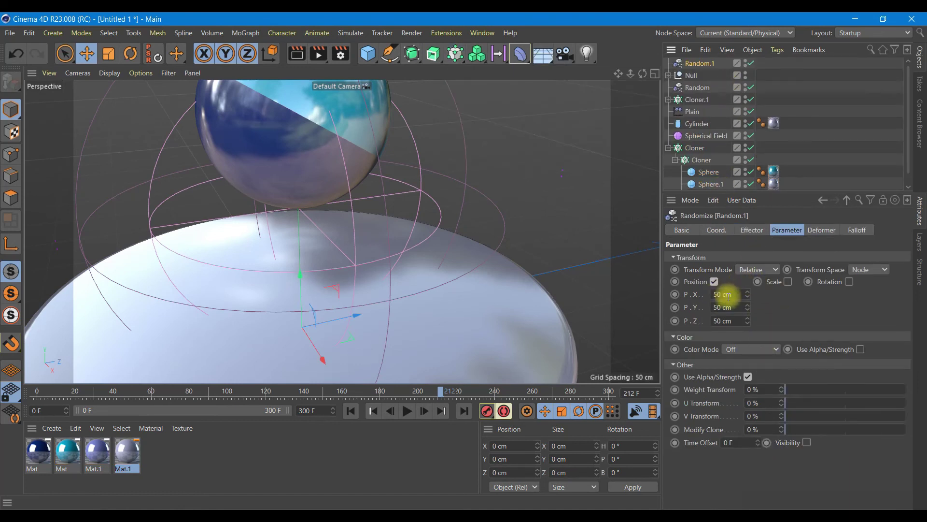
left_click(736, 295)
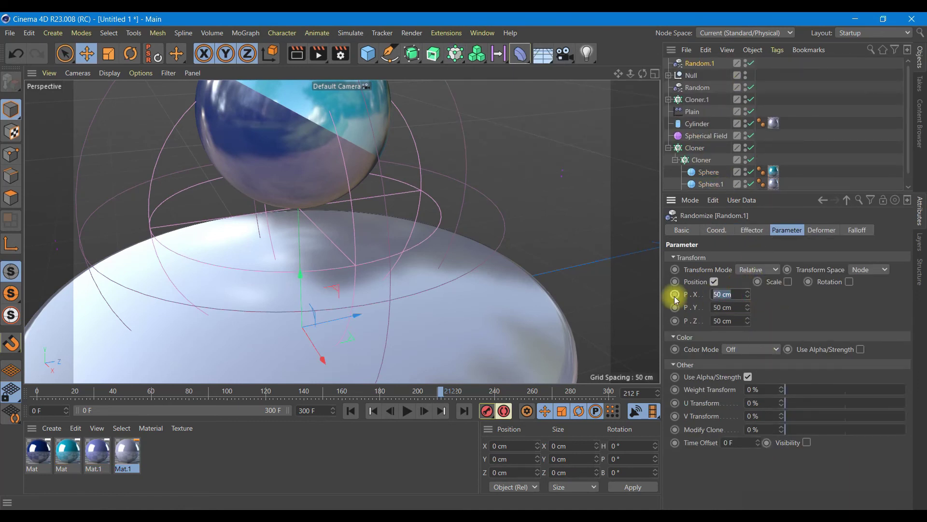
type("0")
left_click(734, 321)
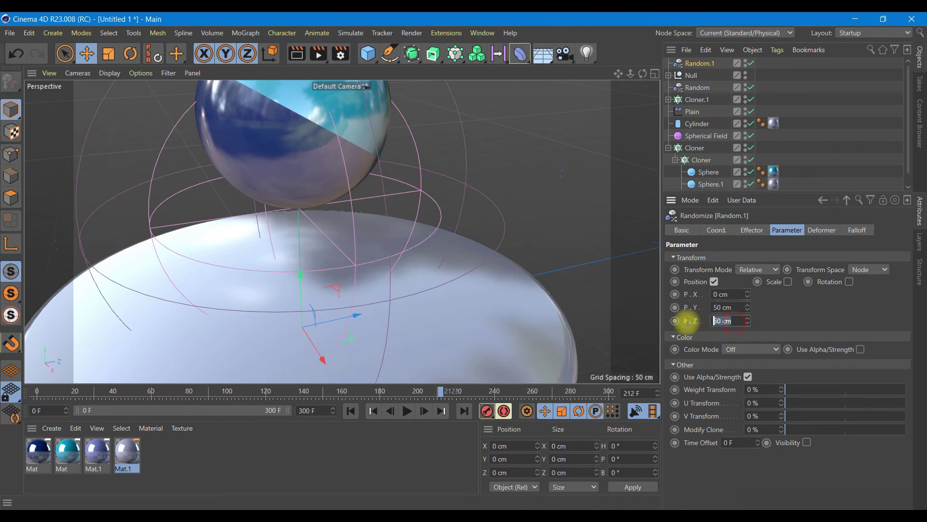
left_click(788, 282)
left_click(816, 334)
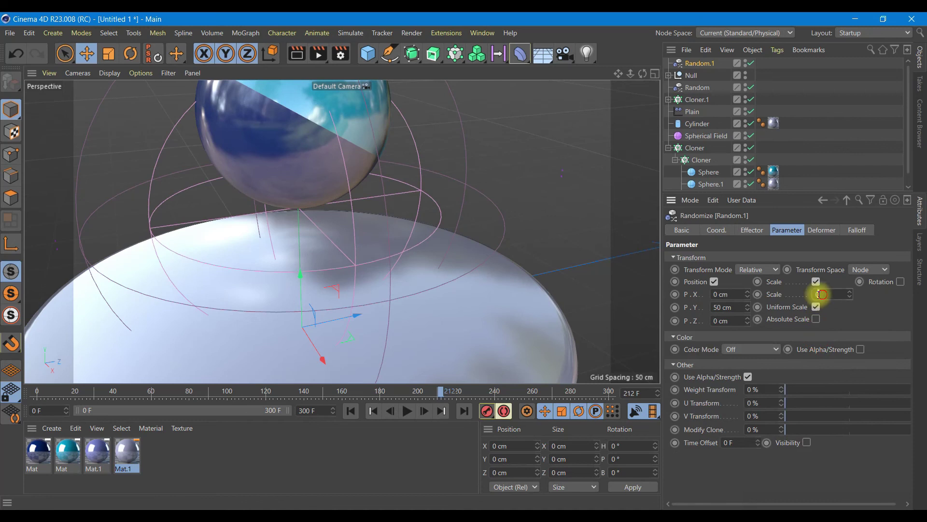
left_click(822, 294)
left_click(696, 148)
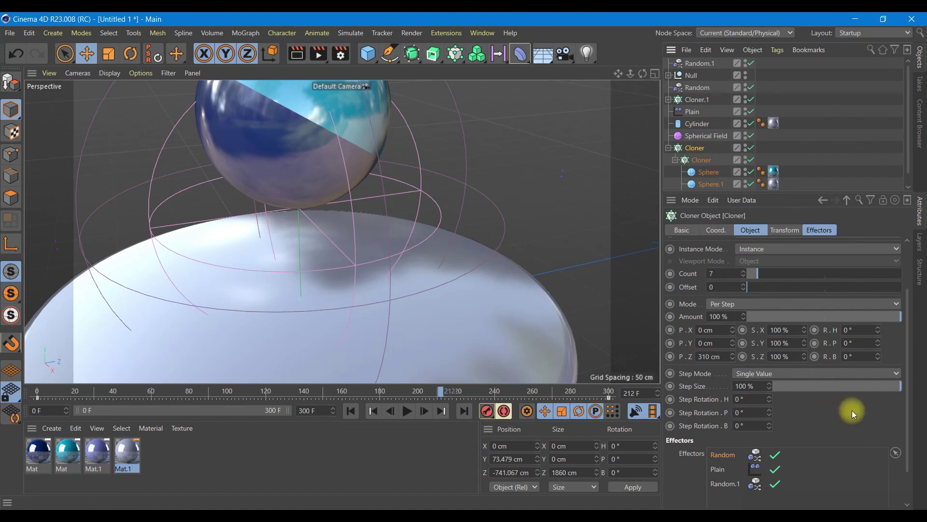
left_click(830, 230)
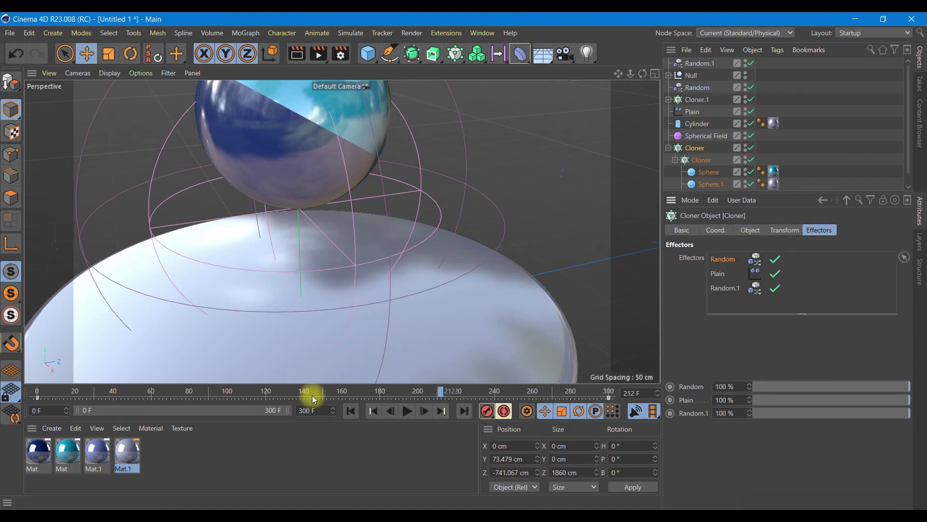
- Set the inner cloner's grid to Endpoint mode with 15 by 15 clones
left_click(700, 159)
left_click(750, 231)
left_click(728, 360)
left_click(721, 380)
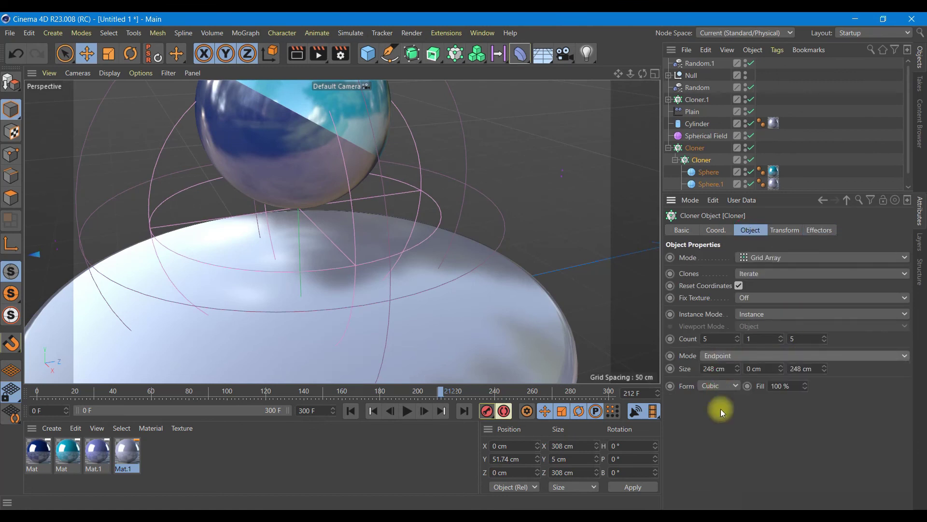
double_click(711, 341)
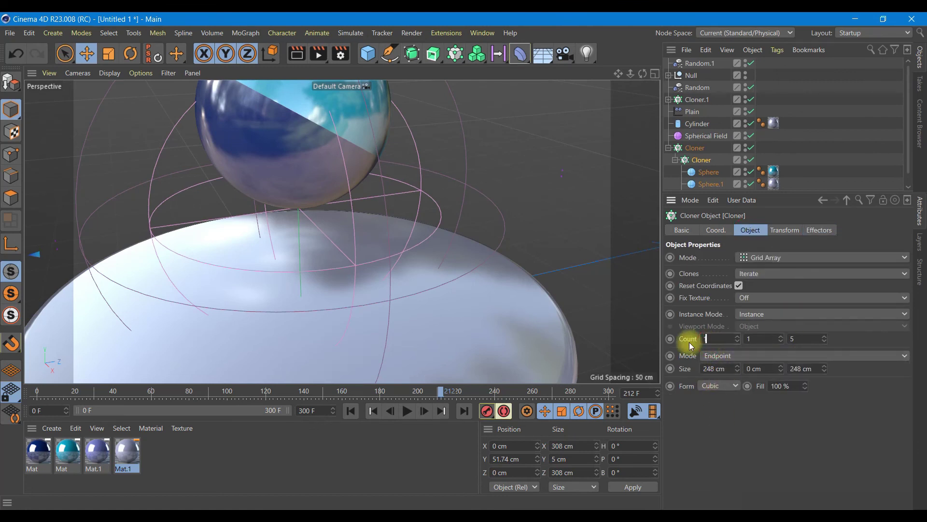
type("15")
double_click(797, 340)
type("15")
scroll(440, 283, "down", 3)
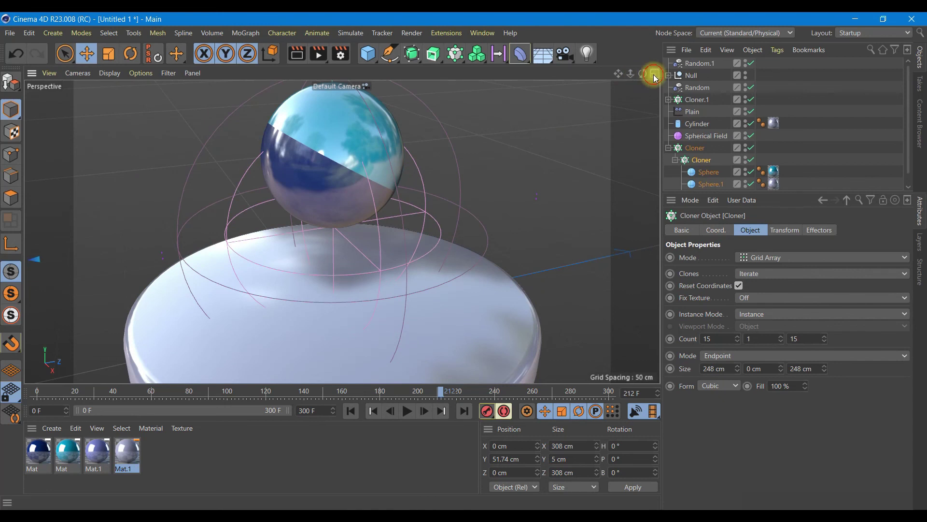
- Raise the outer sphere Cloner to about Y 84 cm, just beneath the tiles
left_click(655, 74)
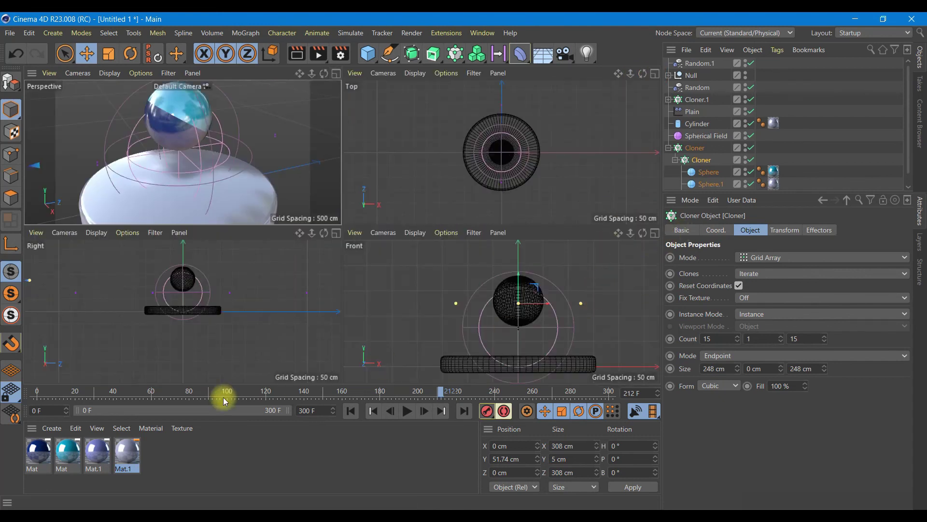
left_click(350, 411)
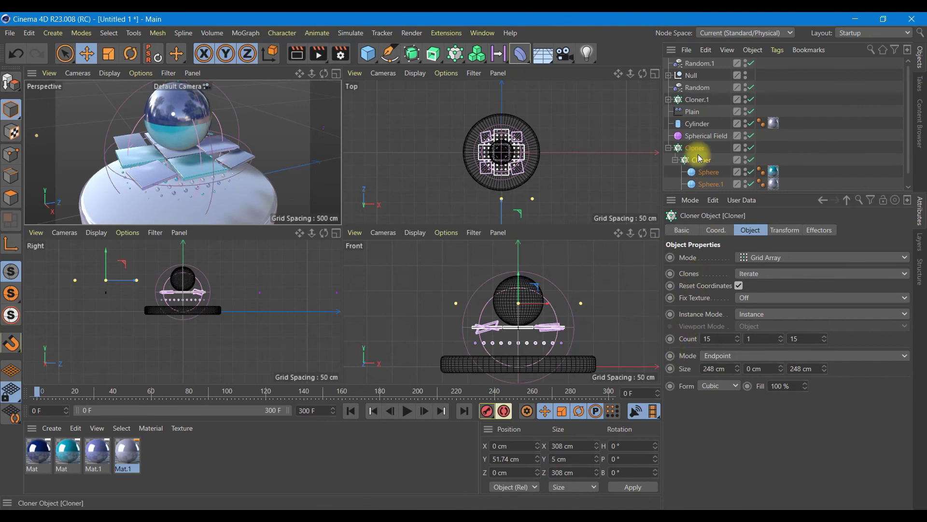
left_click(701, 140)
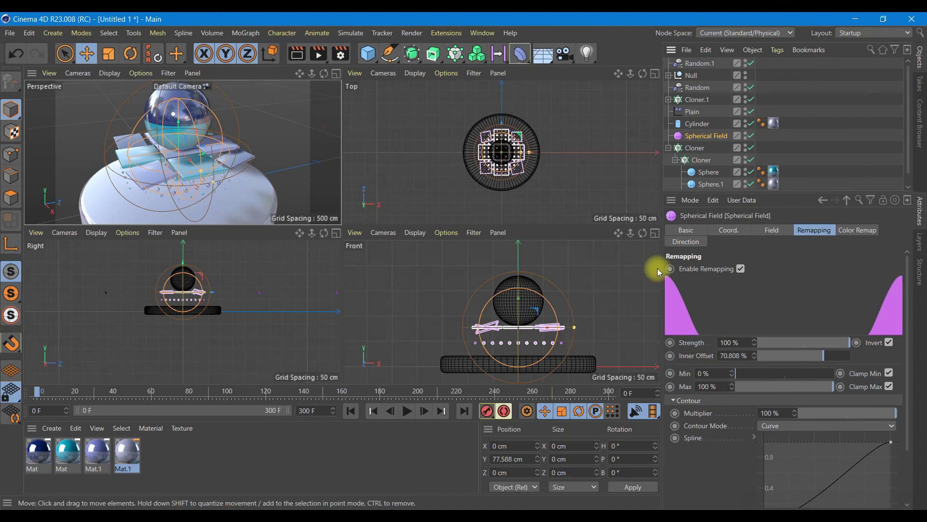
left_click(698, 147)
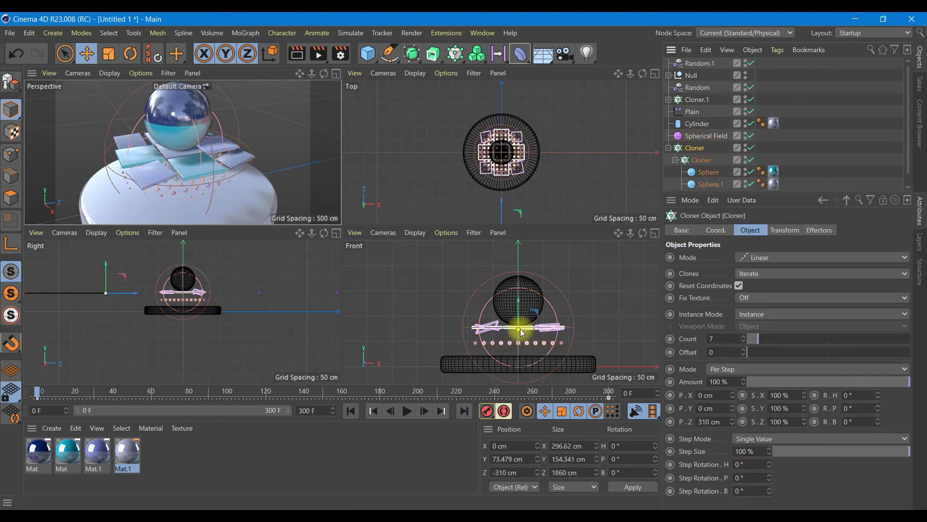
left_click(654, 233)
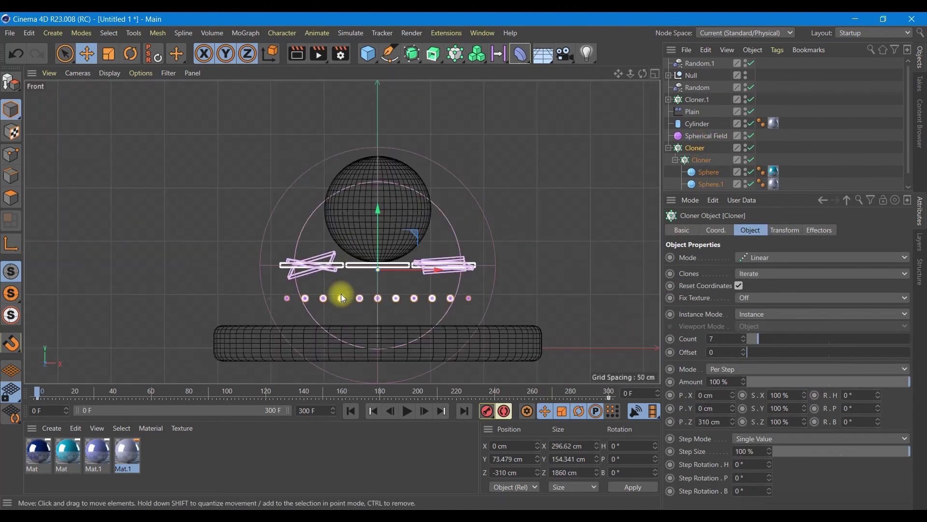
scroll(341, 296, "up", 3)
left_click_drag(391, 224, 390, 207)
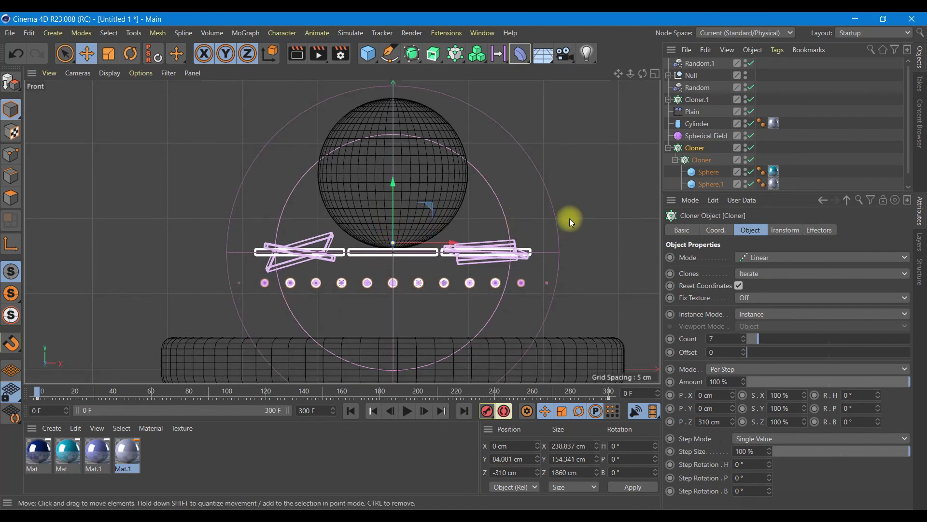
left_click(655, 74)
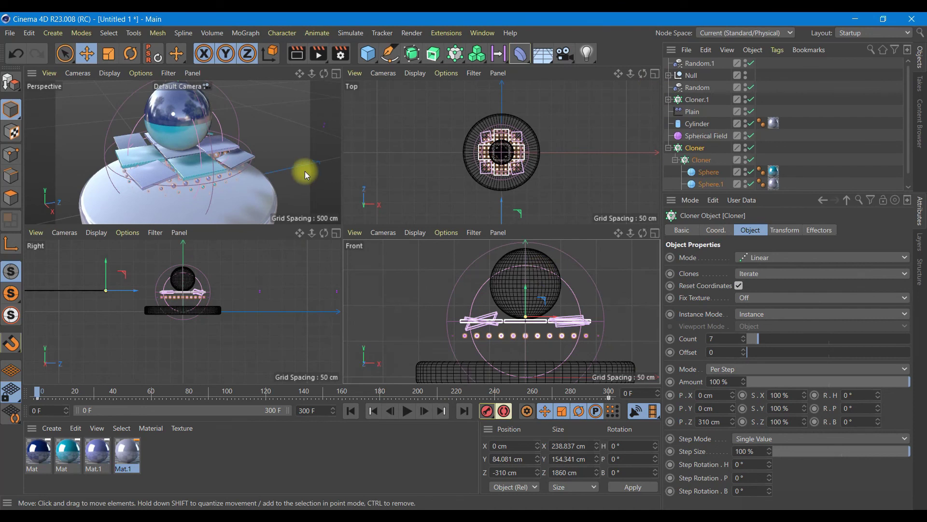
left_click(336, 73)
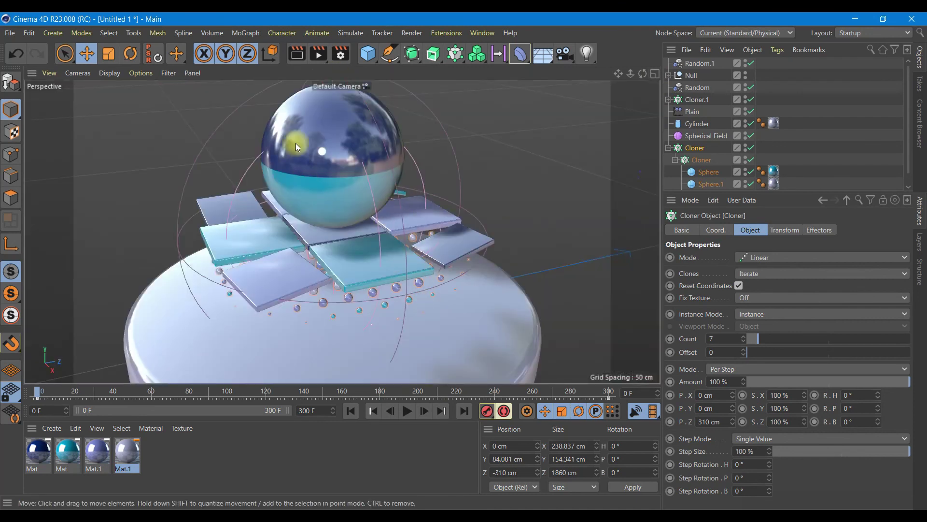
- Play the animation to preview the field effect, pausing at frame 187
left_click(295, 54)
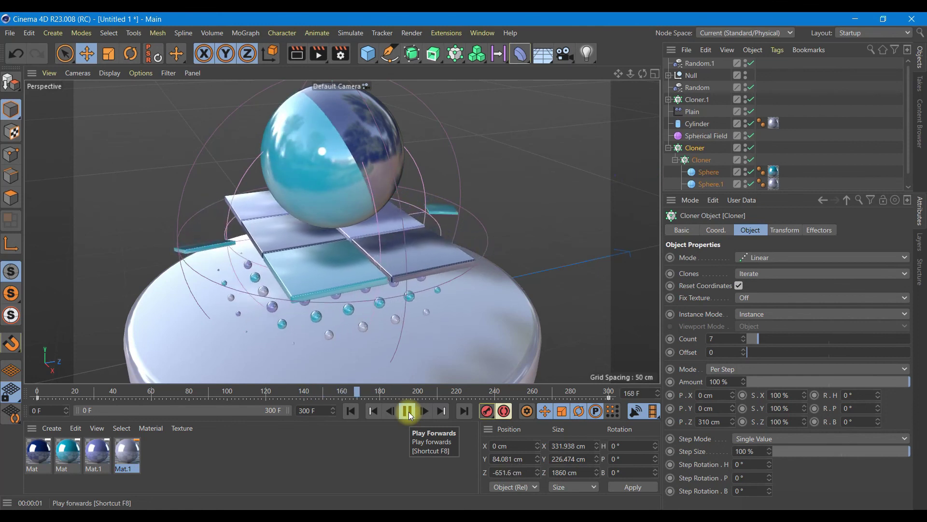
left_click(409, 411)
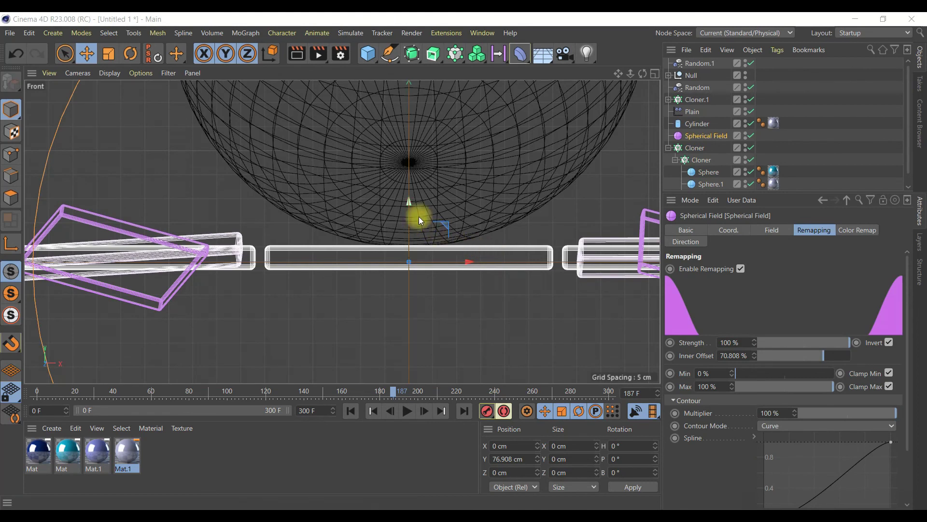
- Raise the Spherical Field slightly to about 78 cm in the Front view
left_click_drag(408, 222, 408, 216)
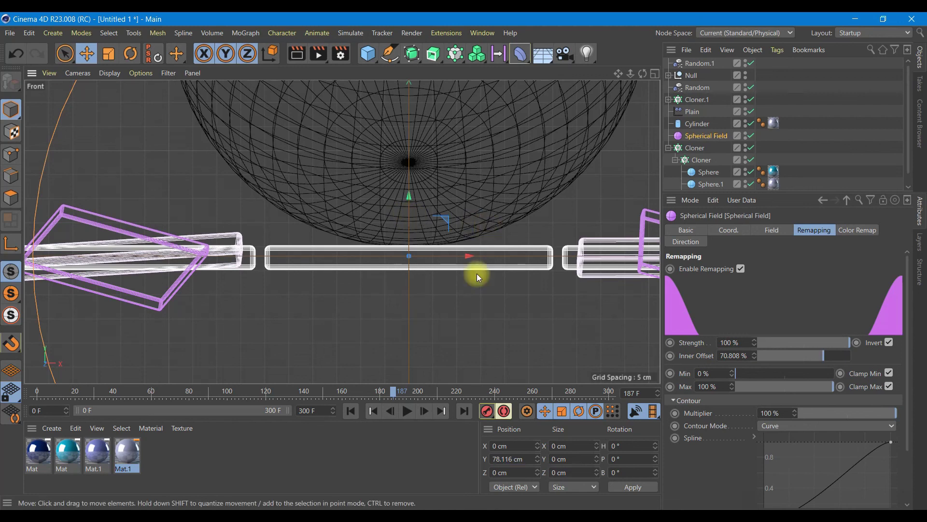
scroll(403, 288, "down", 3)
scroll(404, 289, "down", 2)
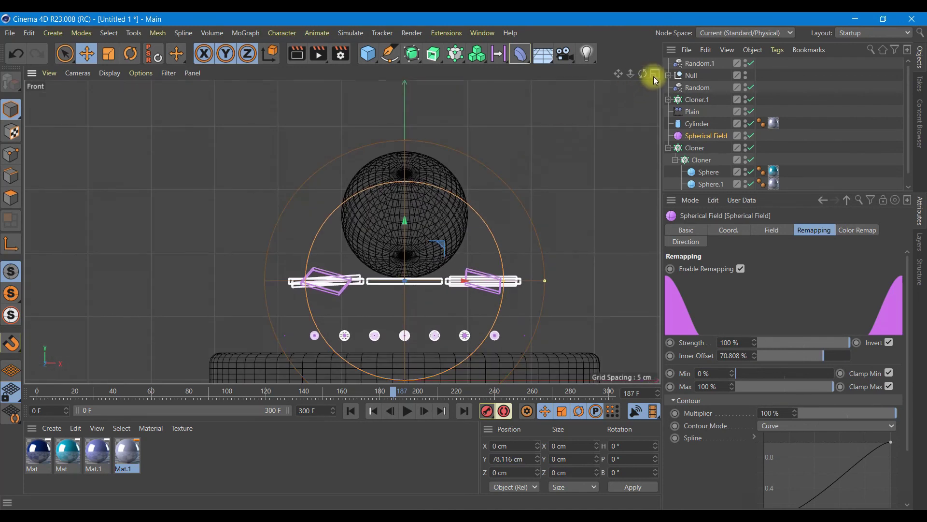
- Replay the animation from frame 0 in the Perspective view, pausing at frame 58
left_click(655, 73)
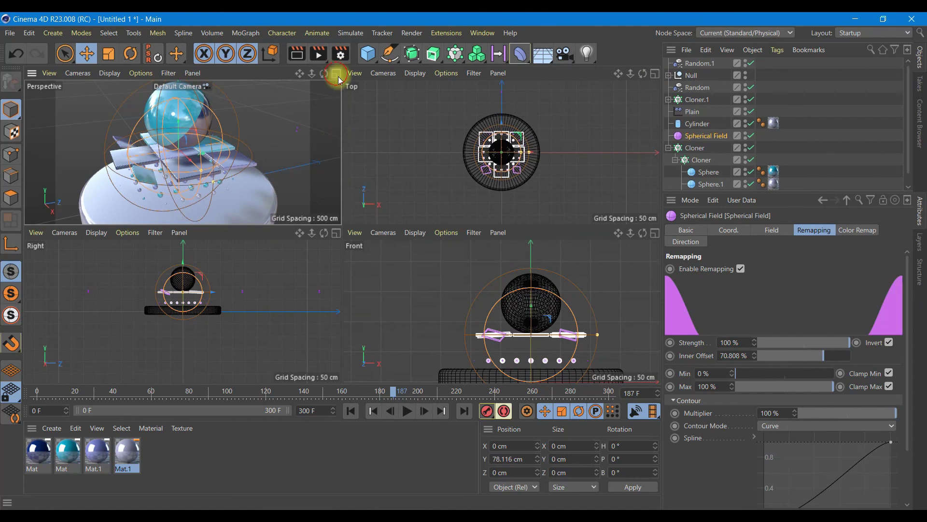
left_click(337, 73)
left_click(349, 413)
left_click(407, 410)
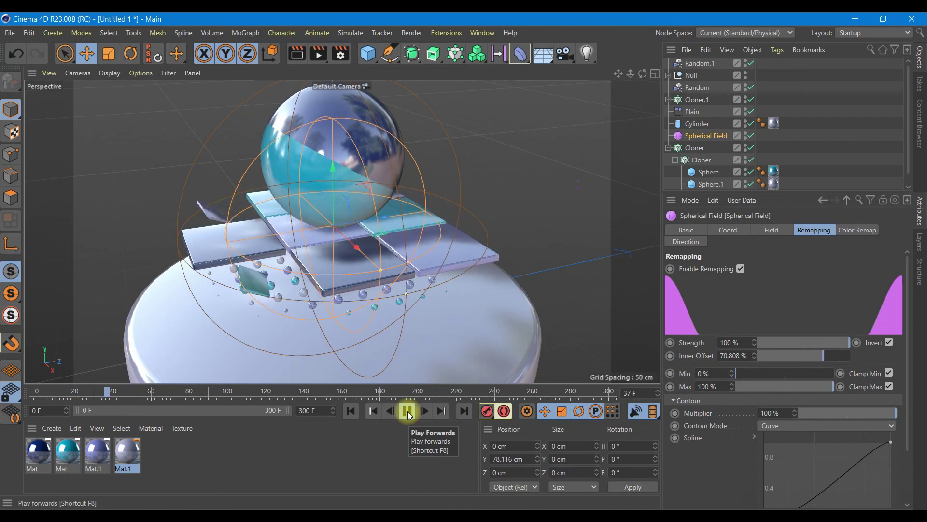
left_click(409, 411)
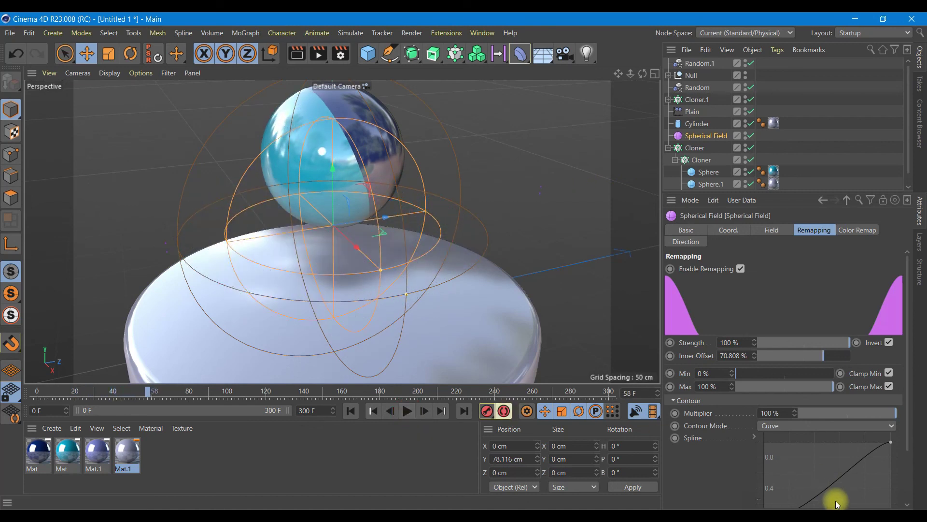